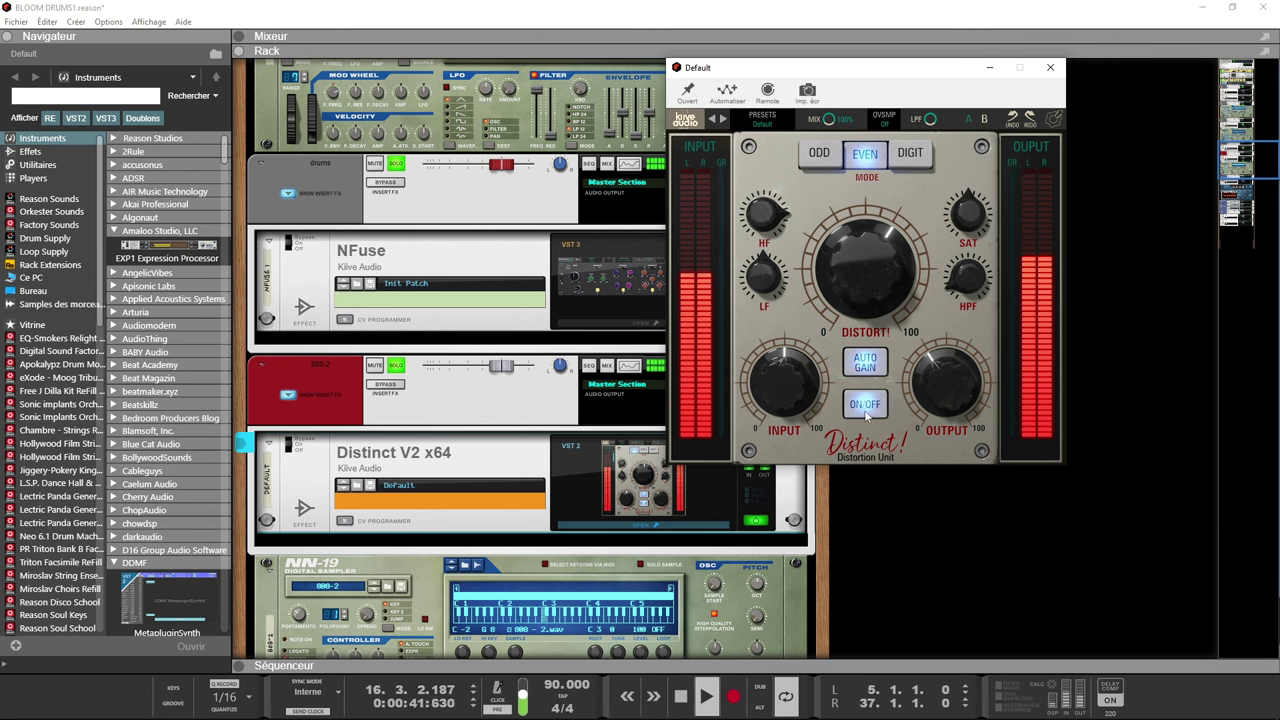
- Compare the 808-2 channel with the Distinct distortion switched off and on during playback, and close the plug-in window
click(866, 416)
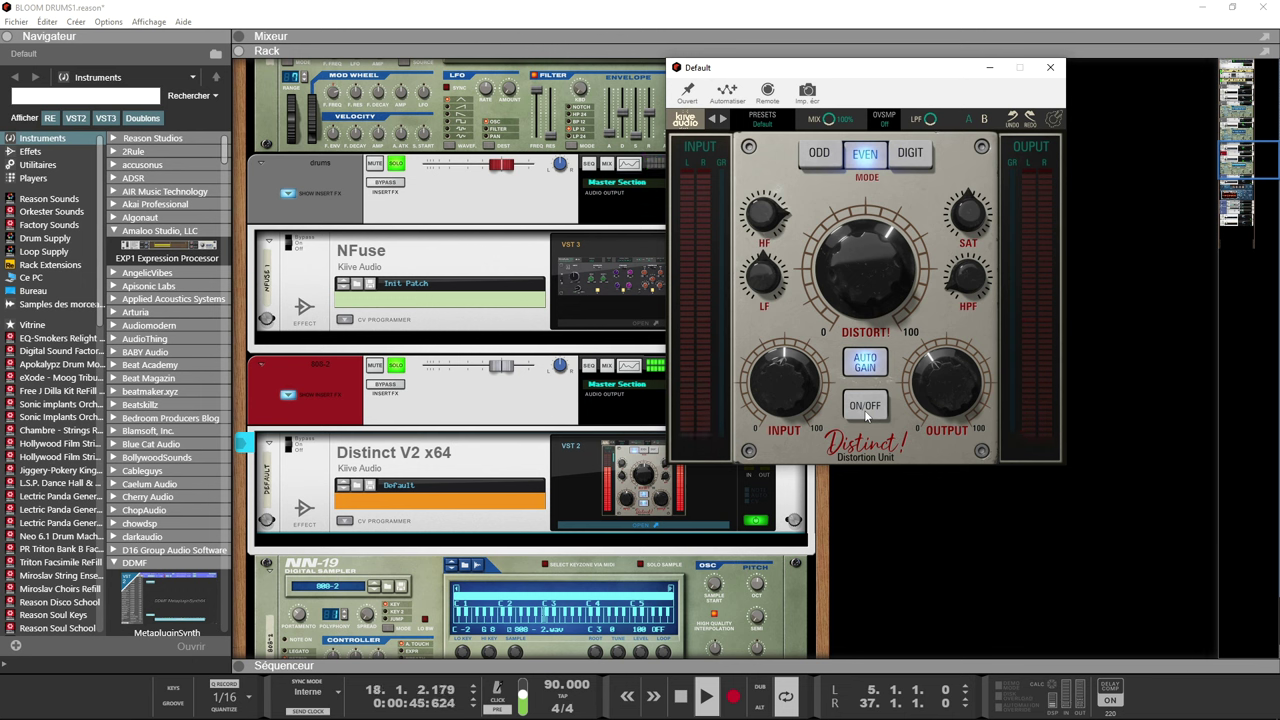
click(866, 416)
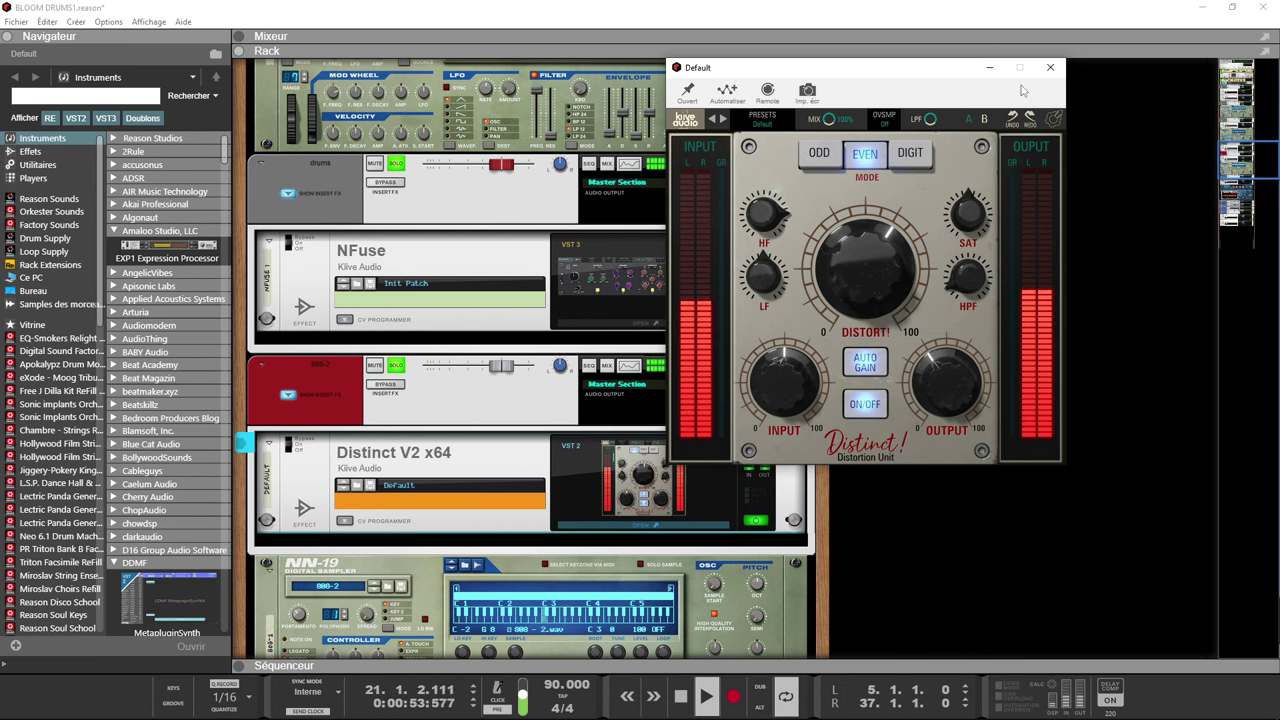
click(1050, 67)
- Solo the RawCutz loop channel in place of the drums and 808-2 channels, and stop playback
scroll(468, 428, down, 8)
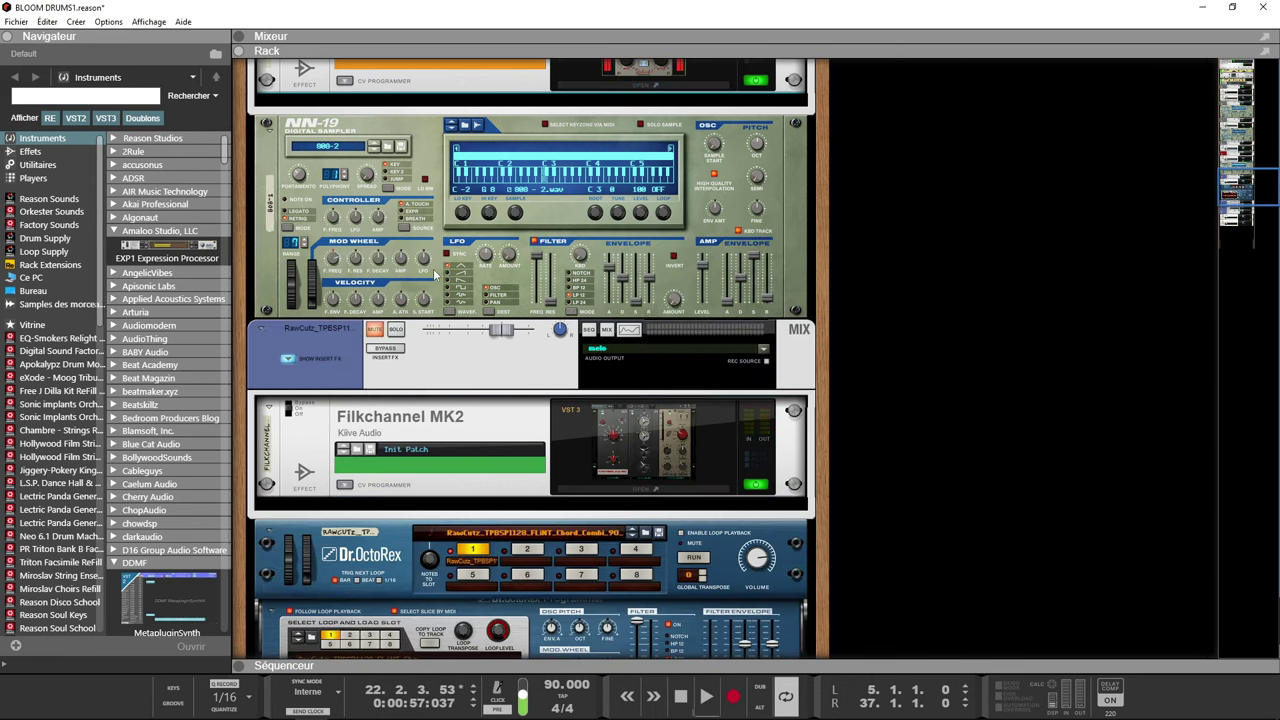
scroll(428, 380, up, 8)
click(398, 165)
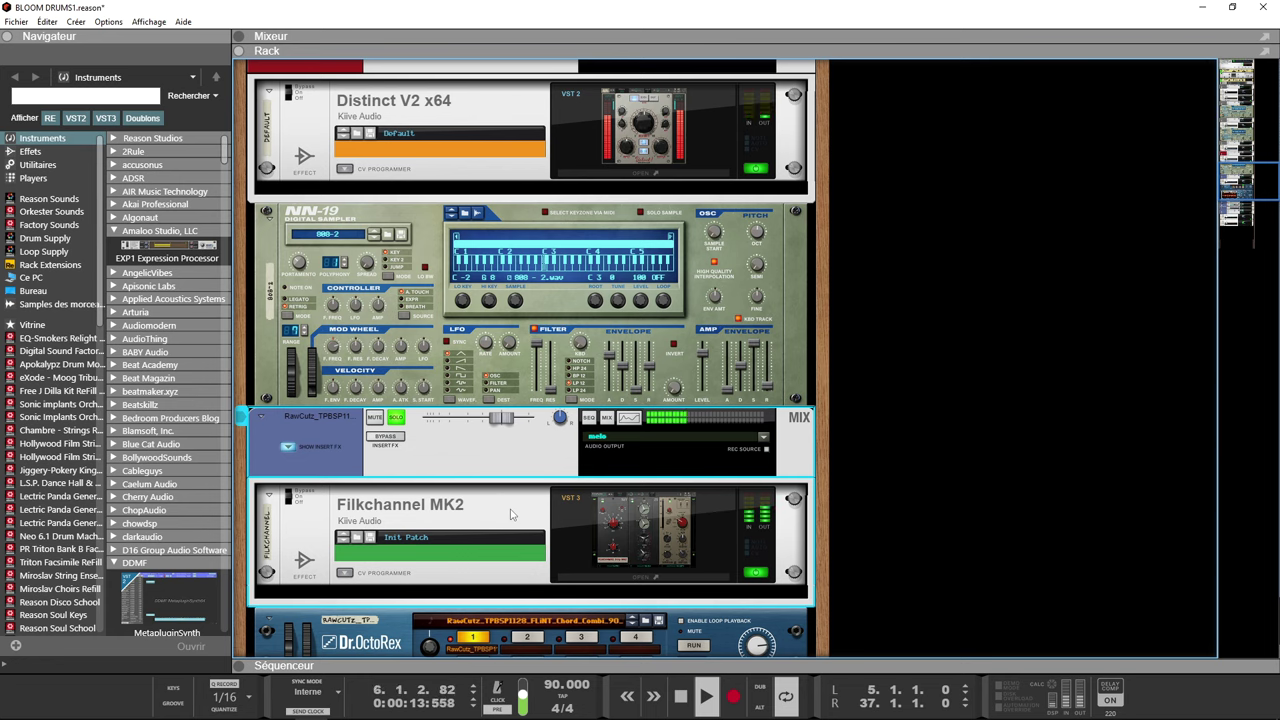
key(space)
scroll(480, 600, down, 3)
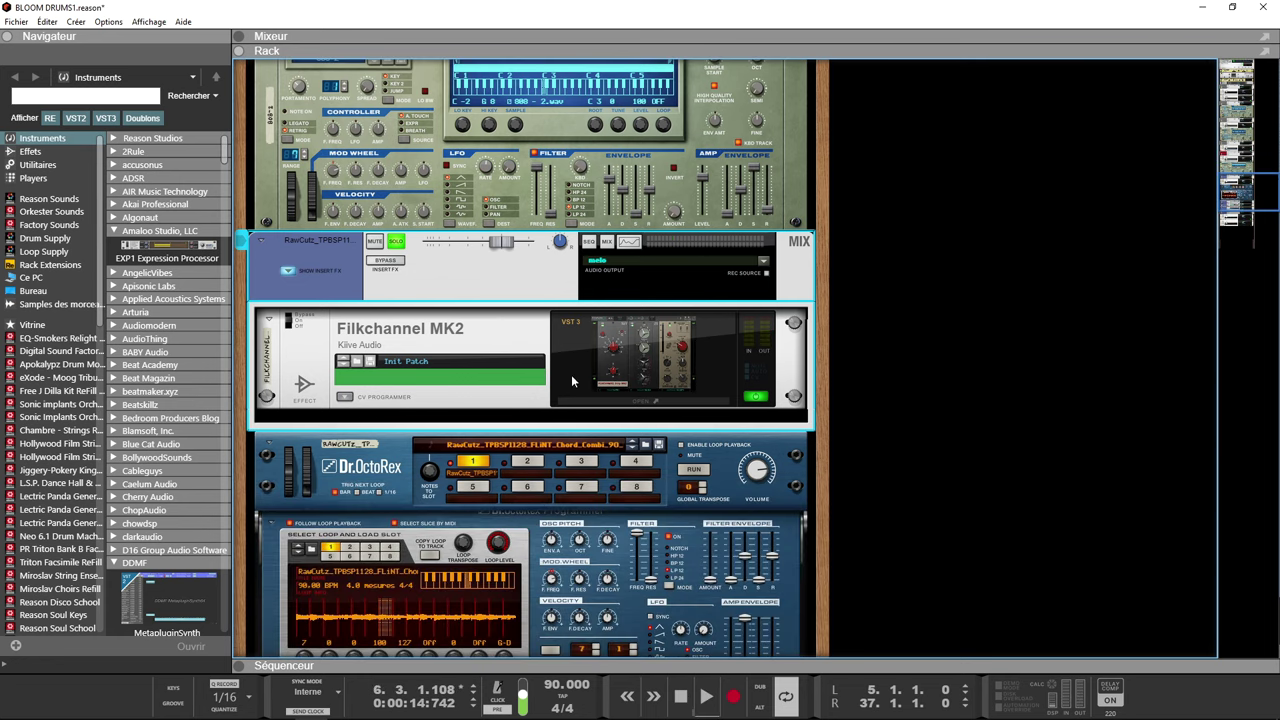
- Open the Filkchannel MK2 plug-in on the RawCutz channel and move its window over the rack's center, keeping the channel's bypass control accessible
click(616, 408)
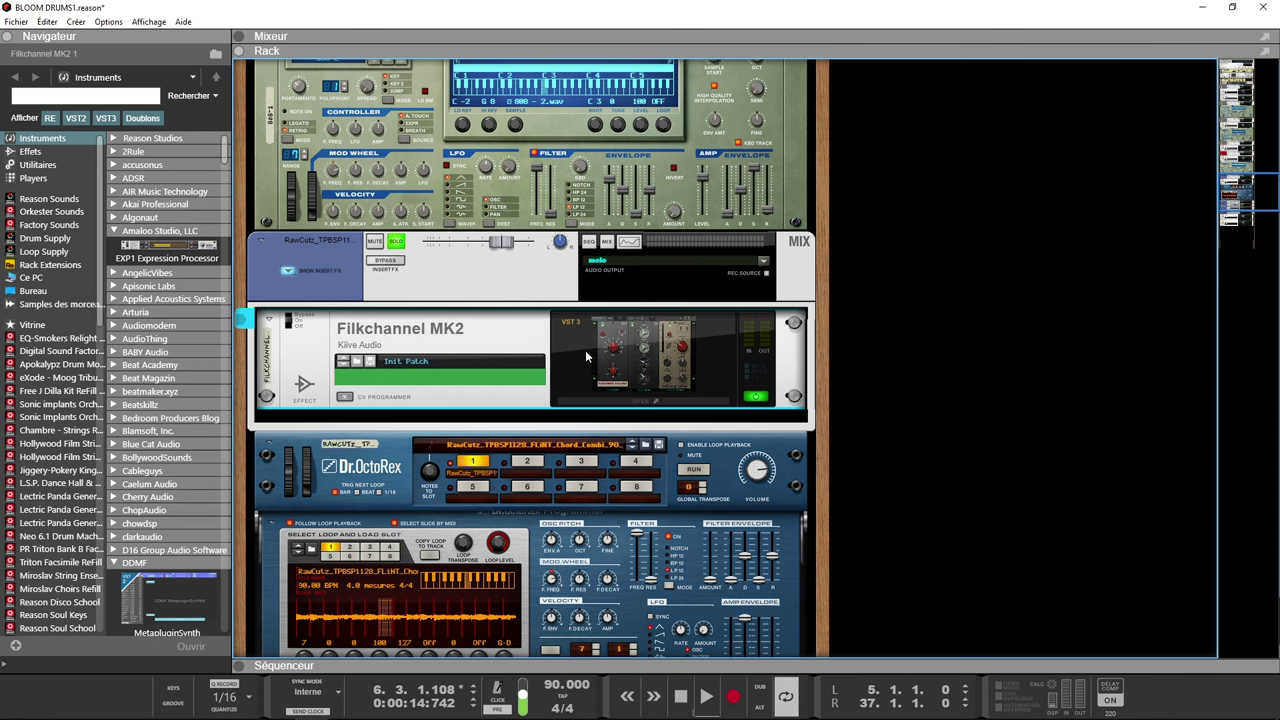
click(624, 404)
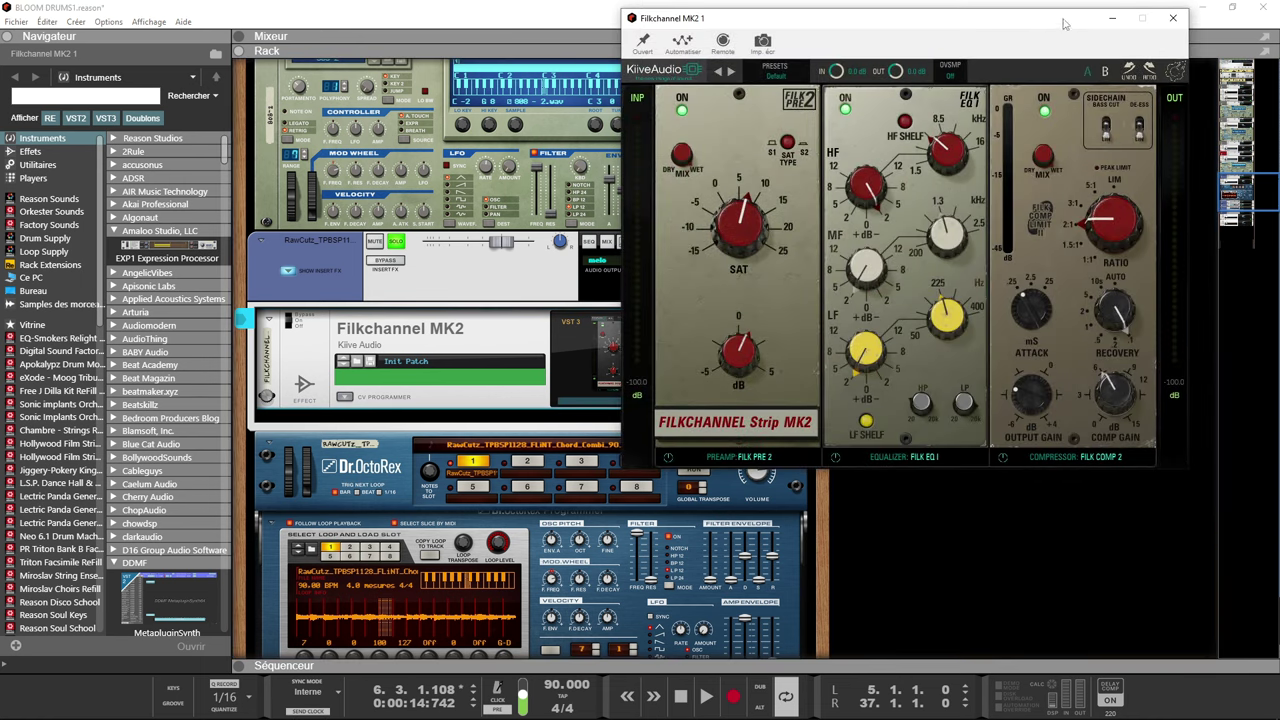
drag(1040, 18, 881, 43)
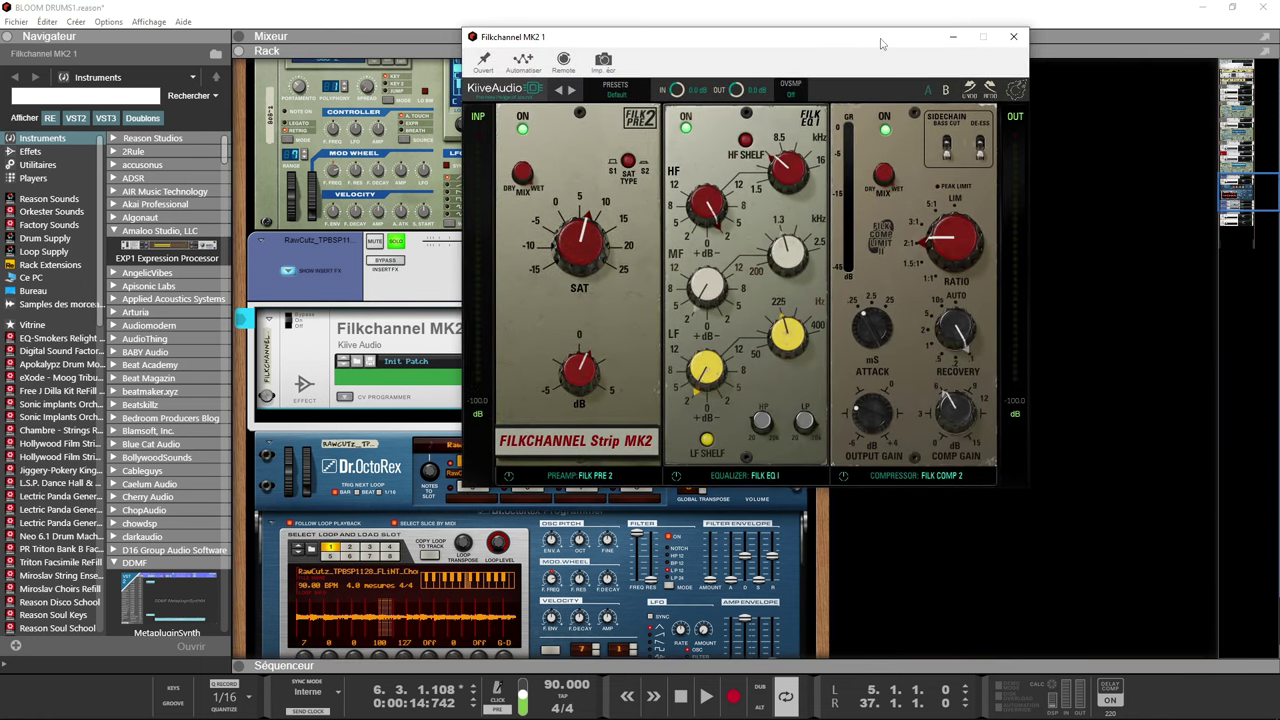
- Play the RawCutz loop, compare it with its insert effects bypassed and active, and close the Filkchannel MK2 window
key(space)
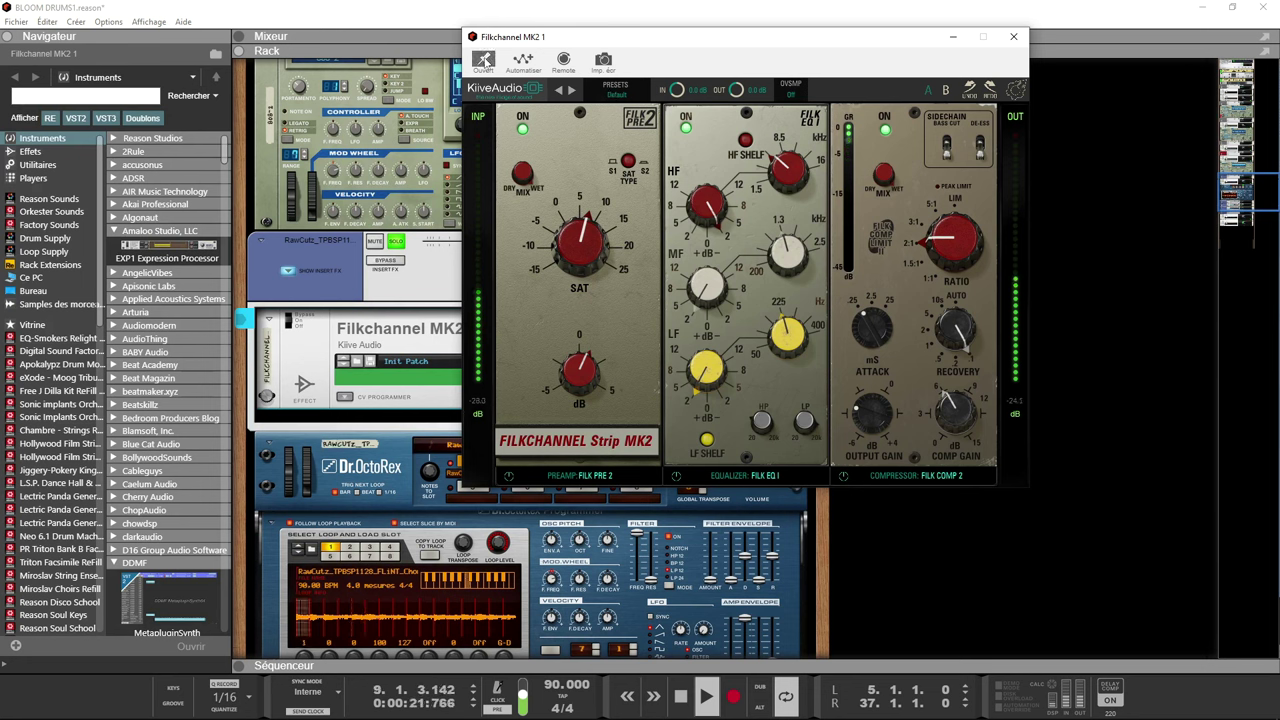
click(397, 267)
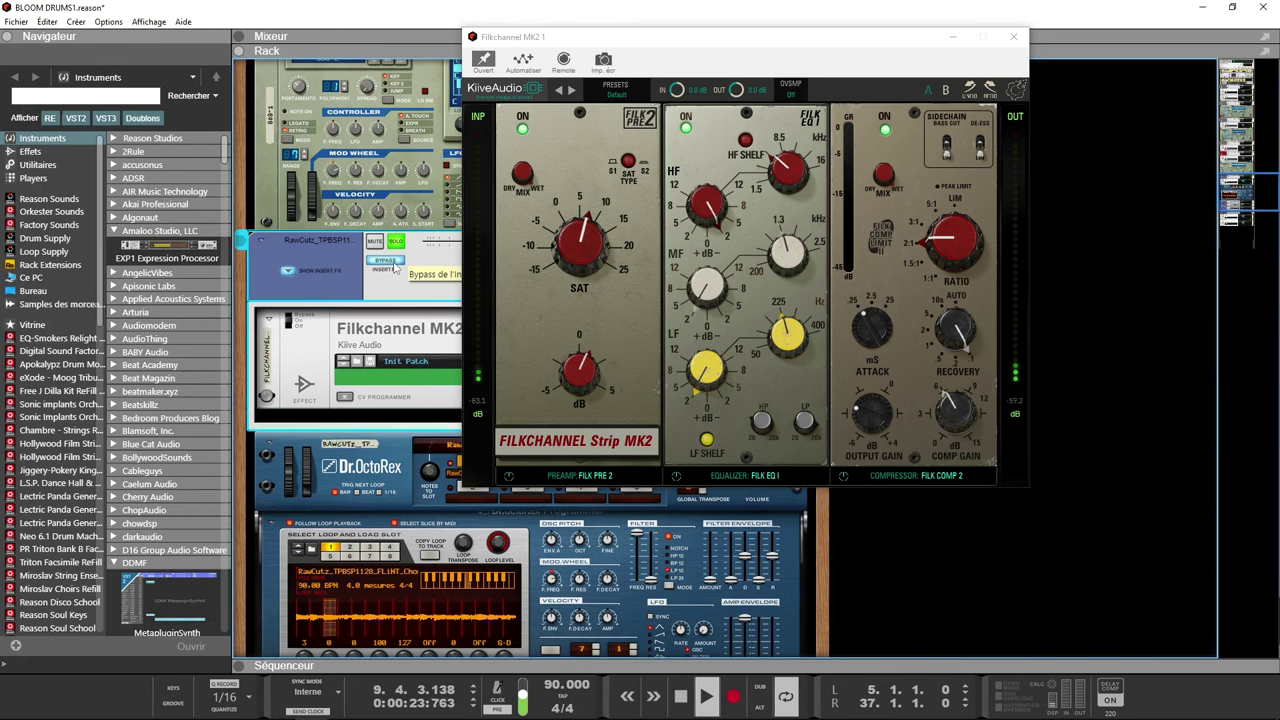
click(395, 266)
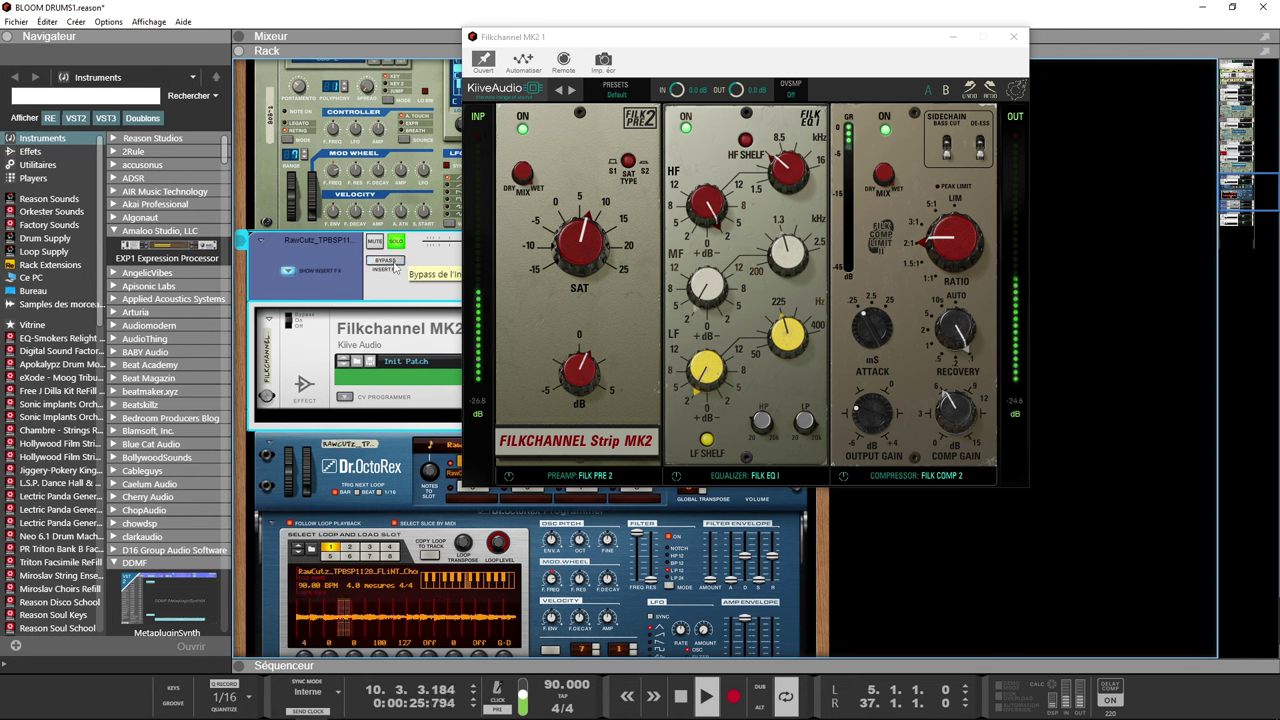
click(395, 266)
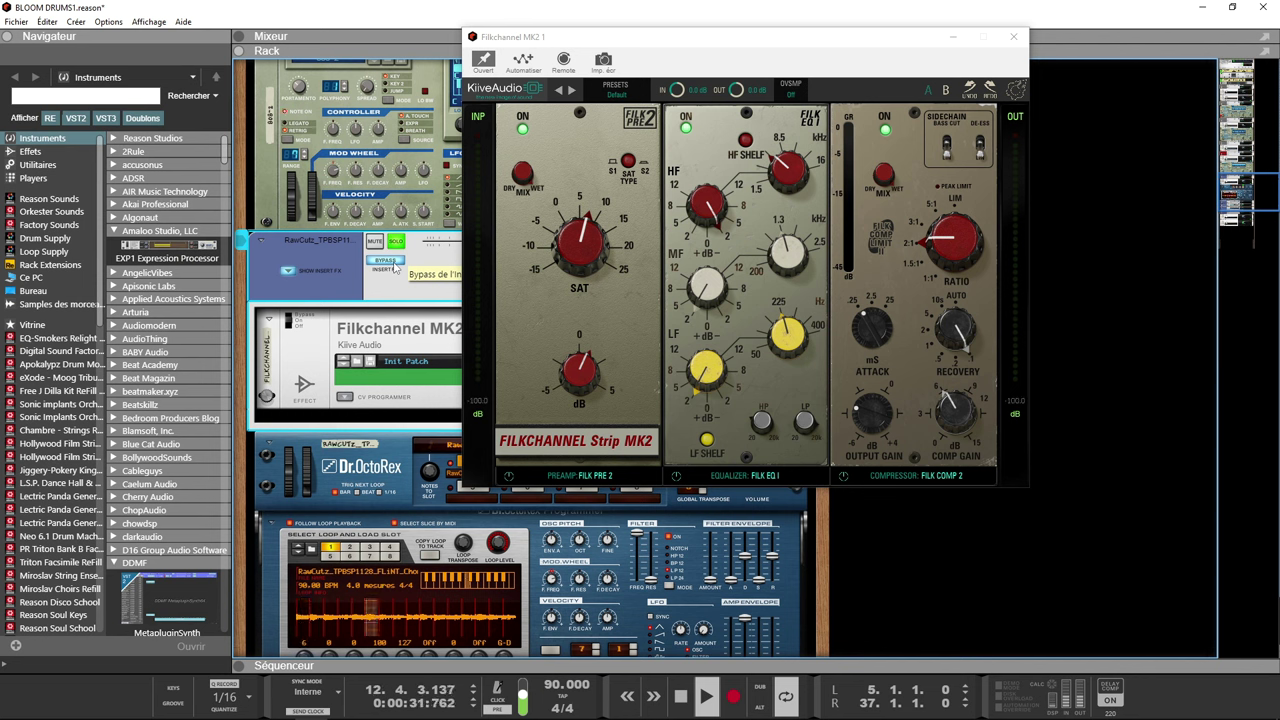
click(395, 266)
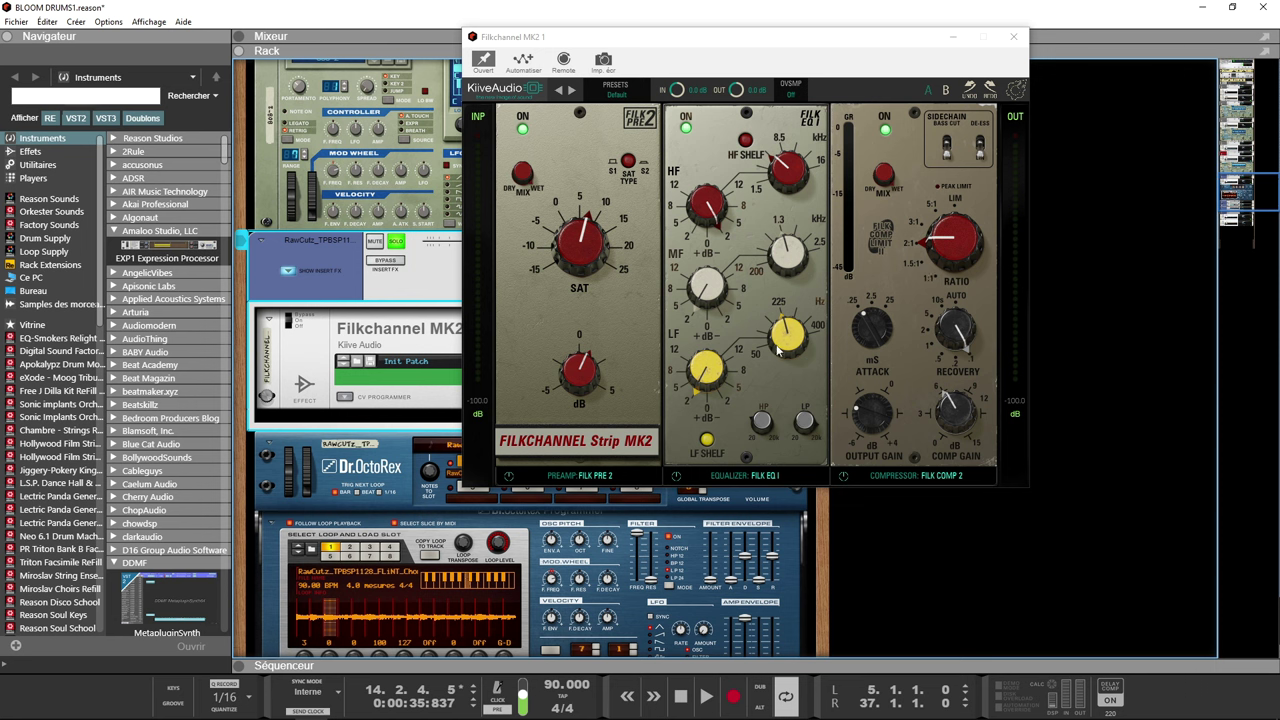
click(1013, 37)
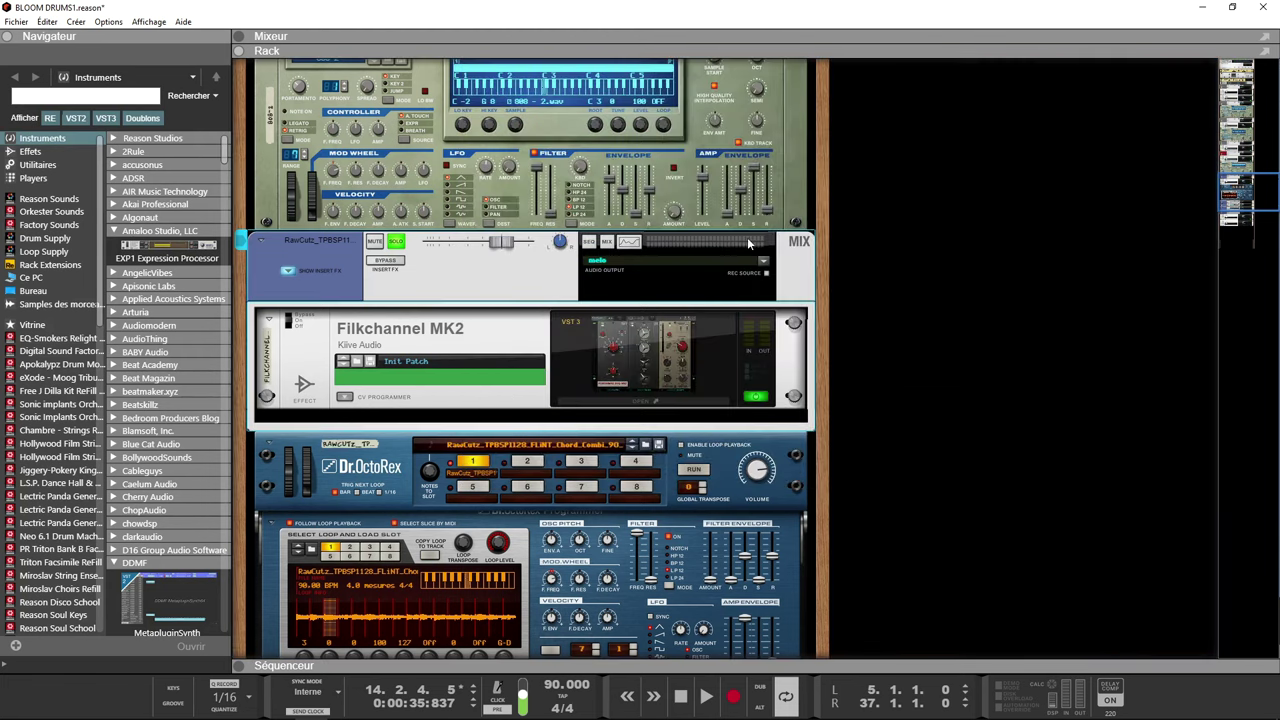
- Examine the settings of the LoFi - Flux Machine and Filkchannel MK2 inserts on the melo bus, closing each window
scroll(440, 327, down, 8)
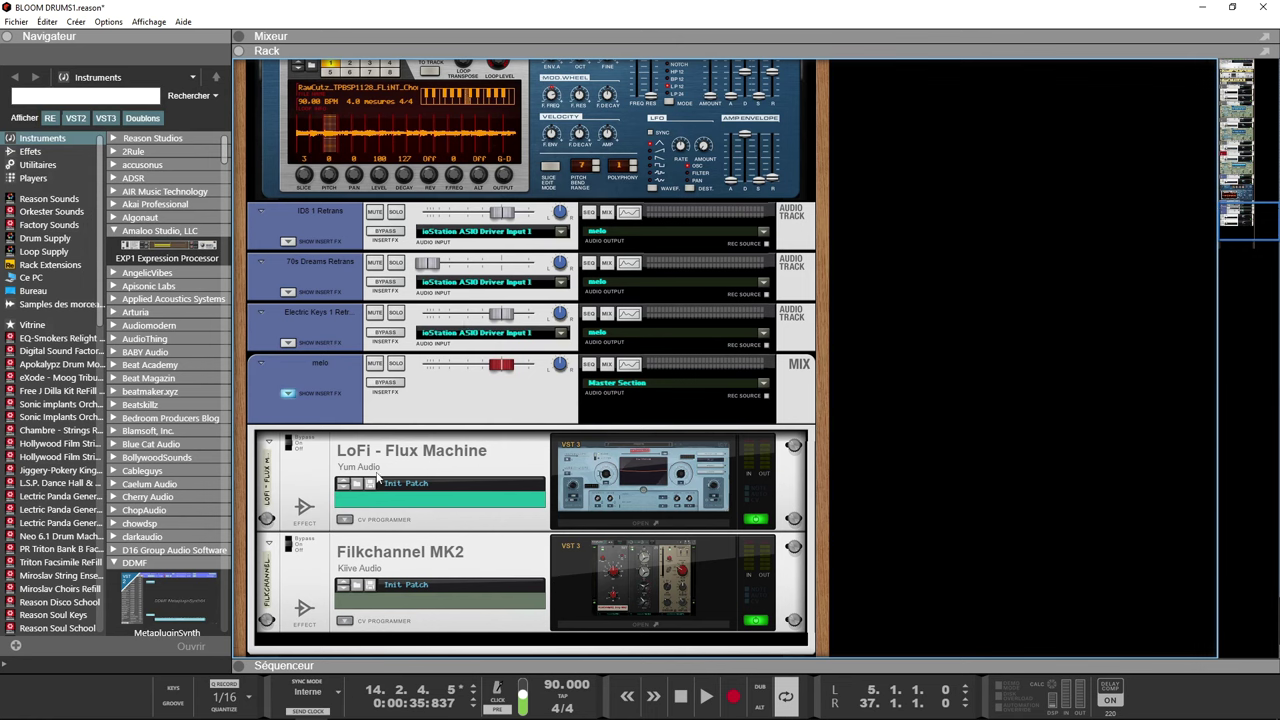
double_click(580, 478)
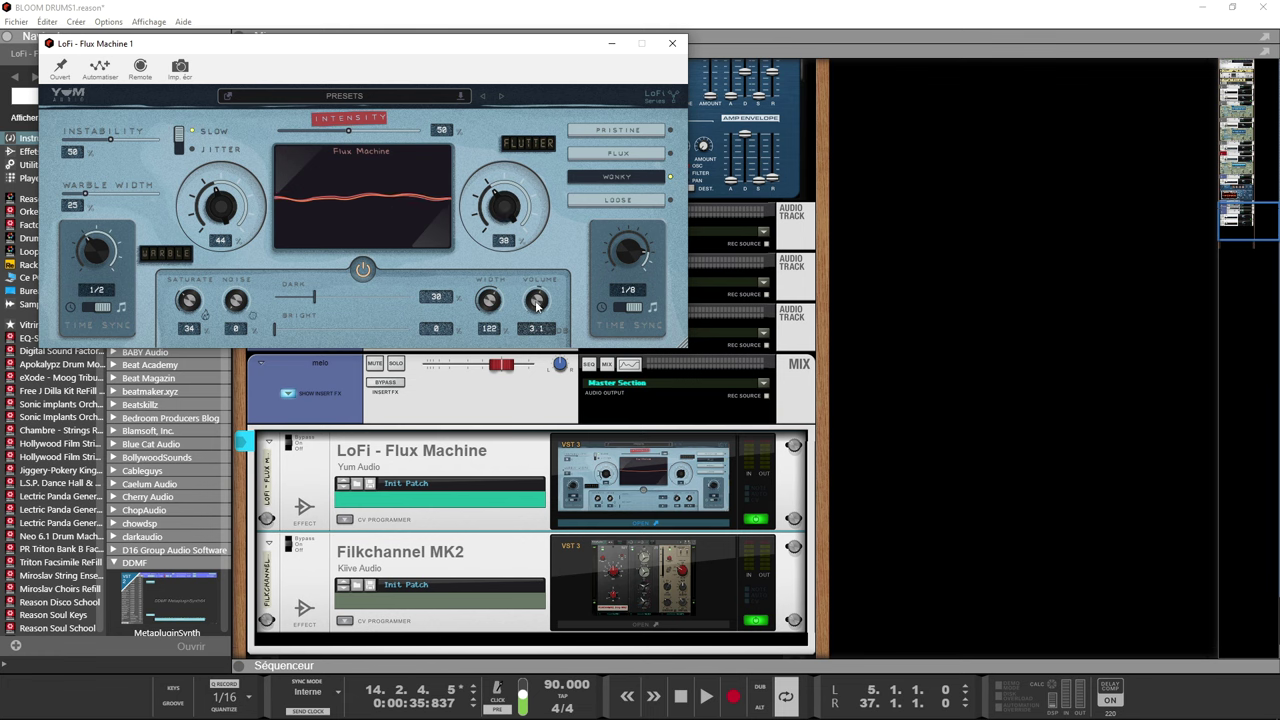
click(672, 45)
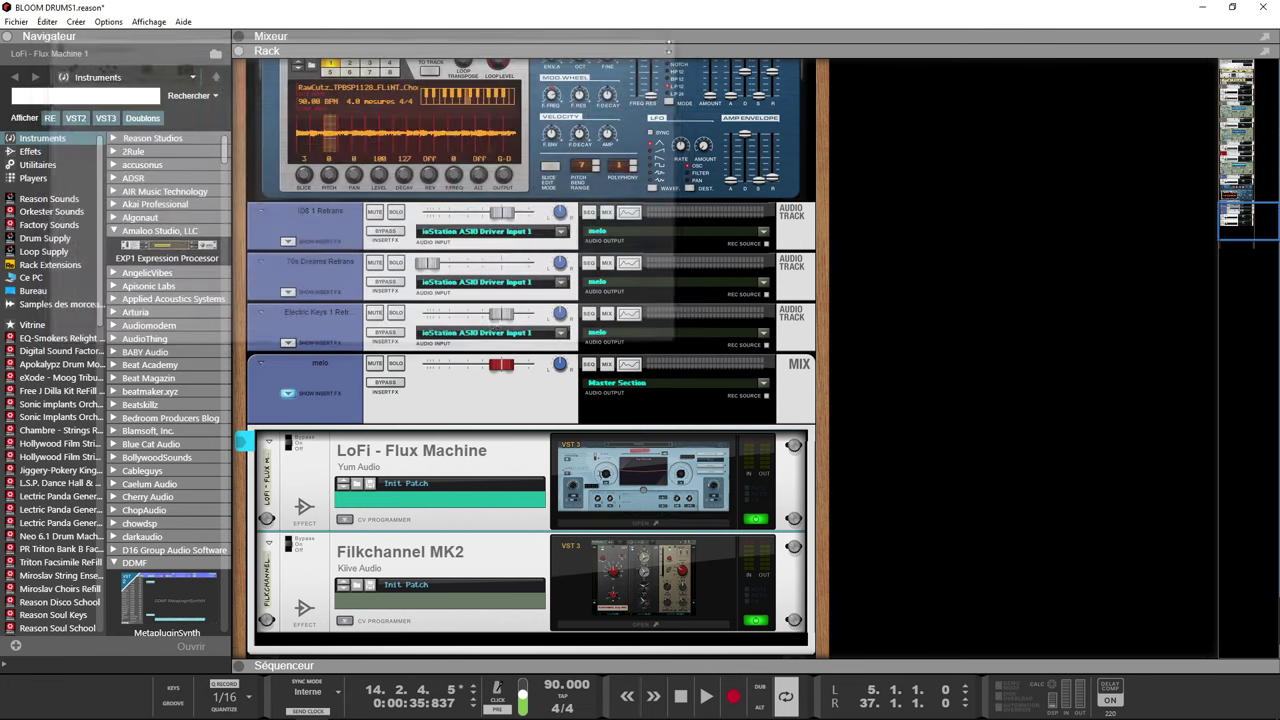
click(658, 588)
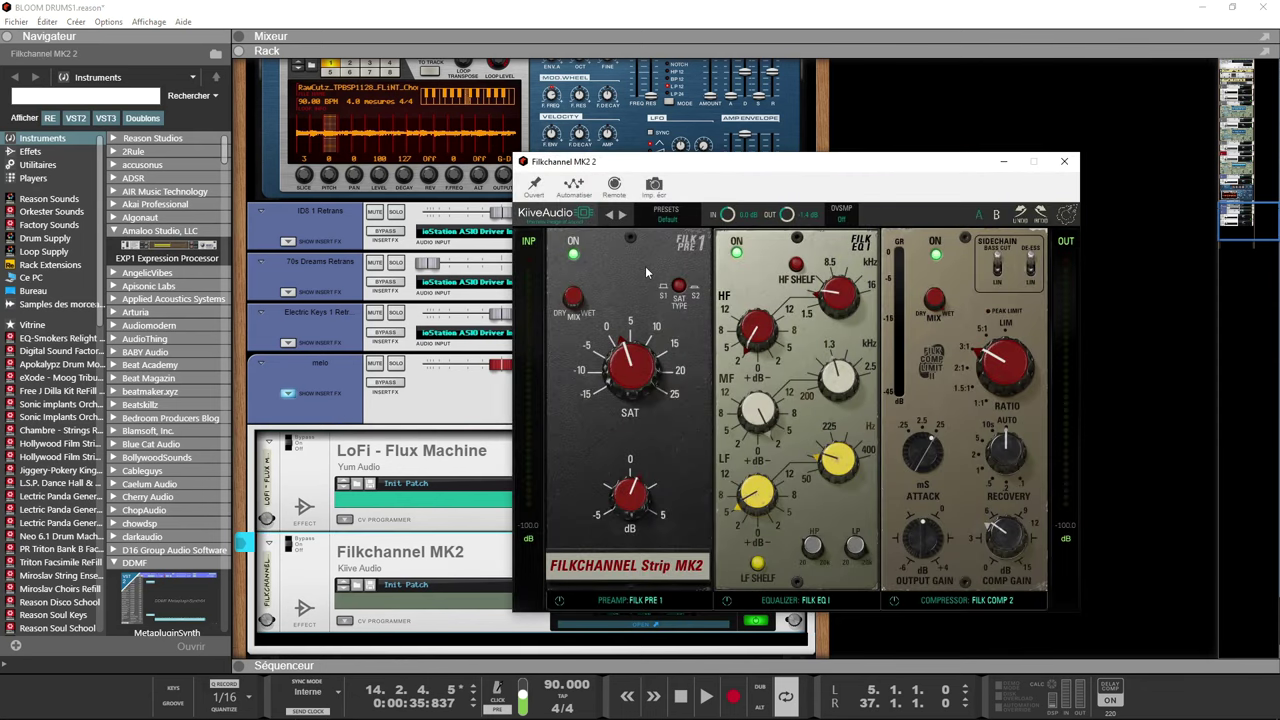
click(1066, 162)
- Solo the melo bus and compare its sound with the insert effects bypassed and active during playback
click(395, 364)
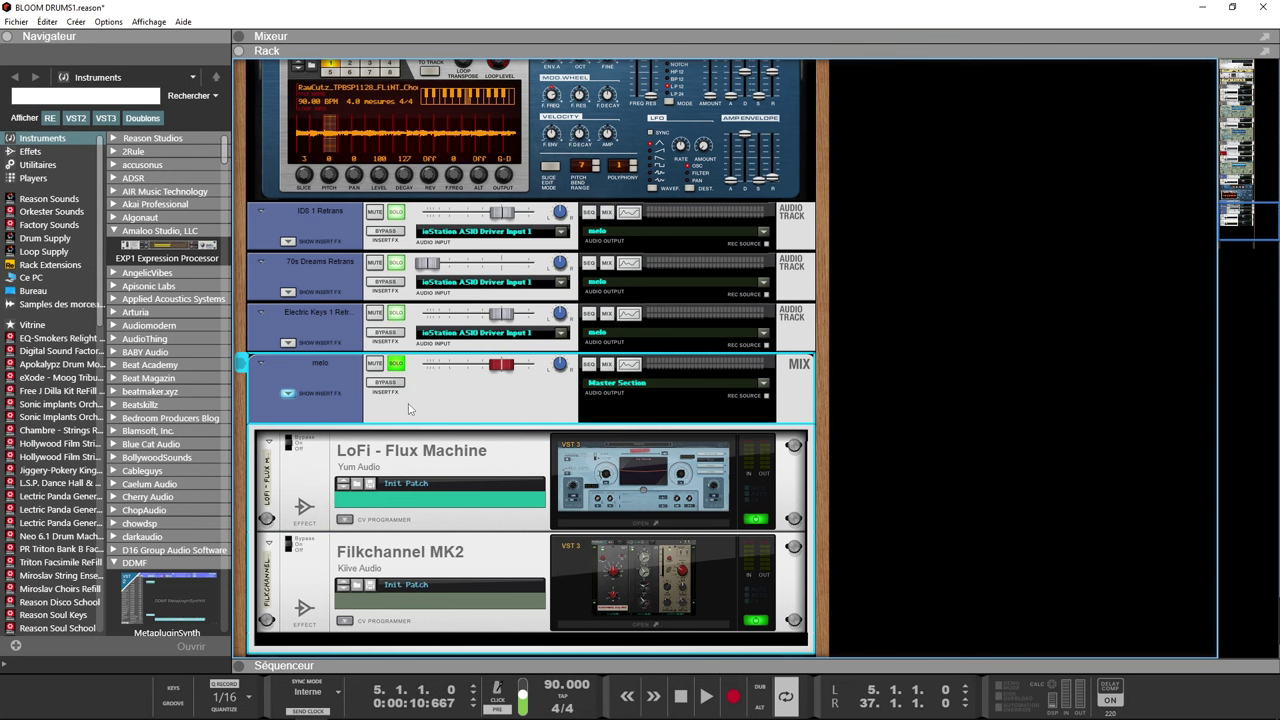
key(space)
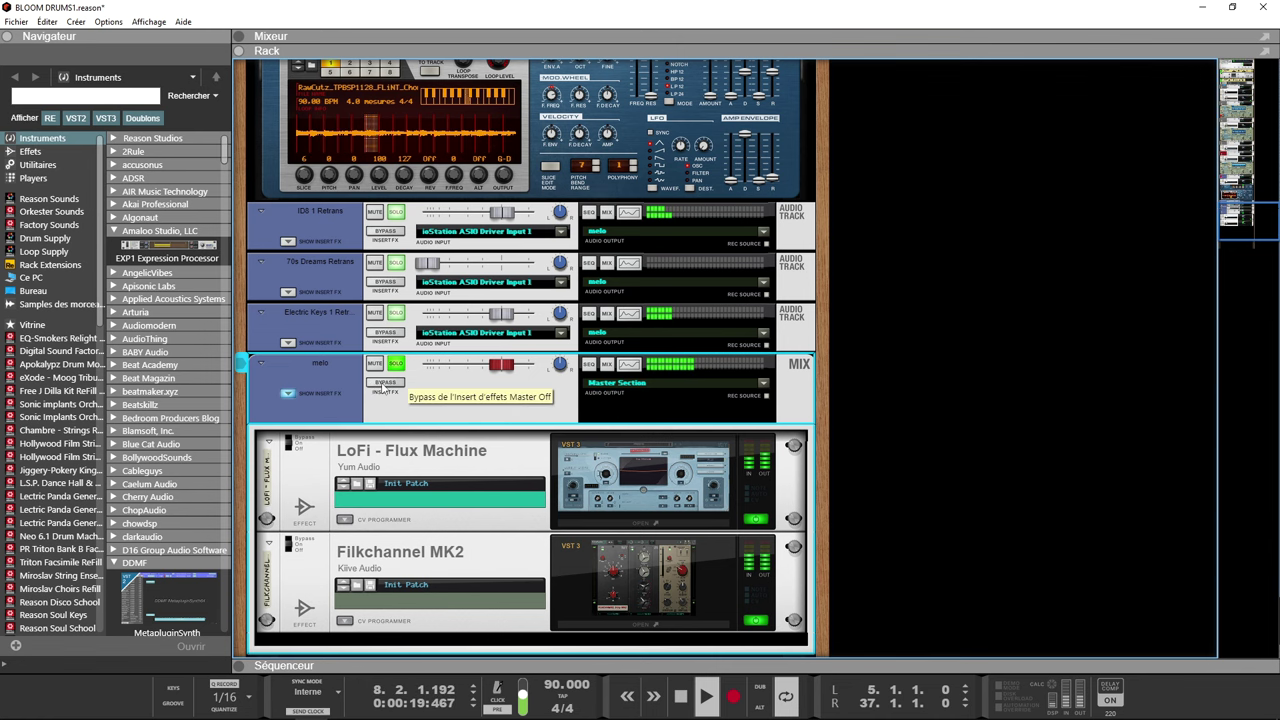
click(384, 383)
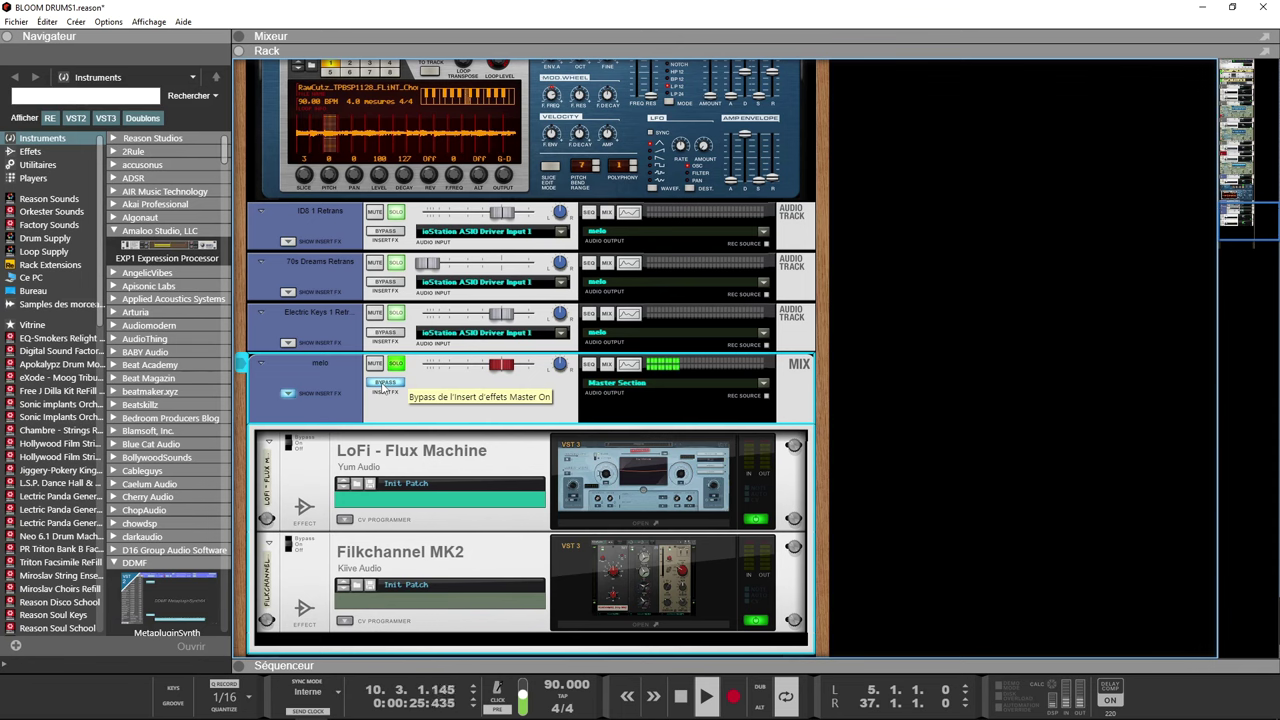
click(384, 383)
click(384, 383)
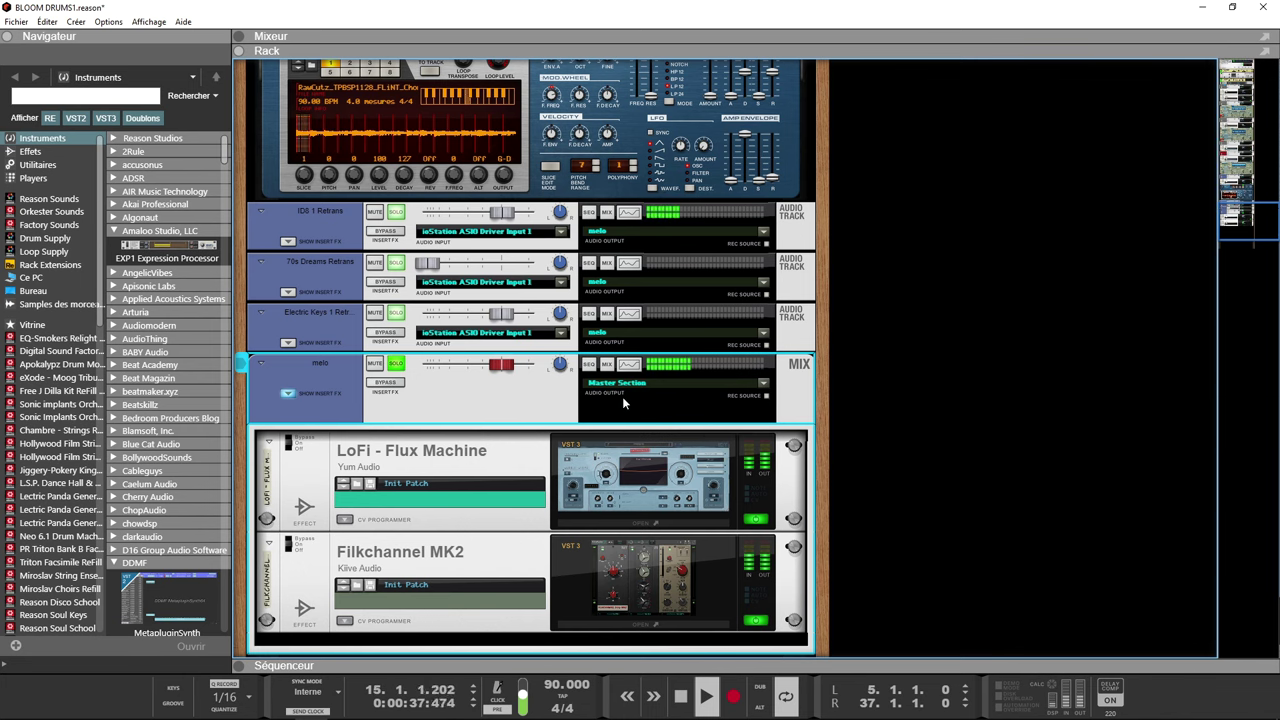
- Add the 808-2 channel and the drums bus to the soloed channels while playback continues
scroll(622, 396, up, 5)
scroll(623, 401, up, 8)
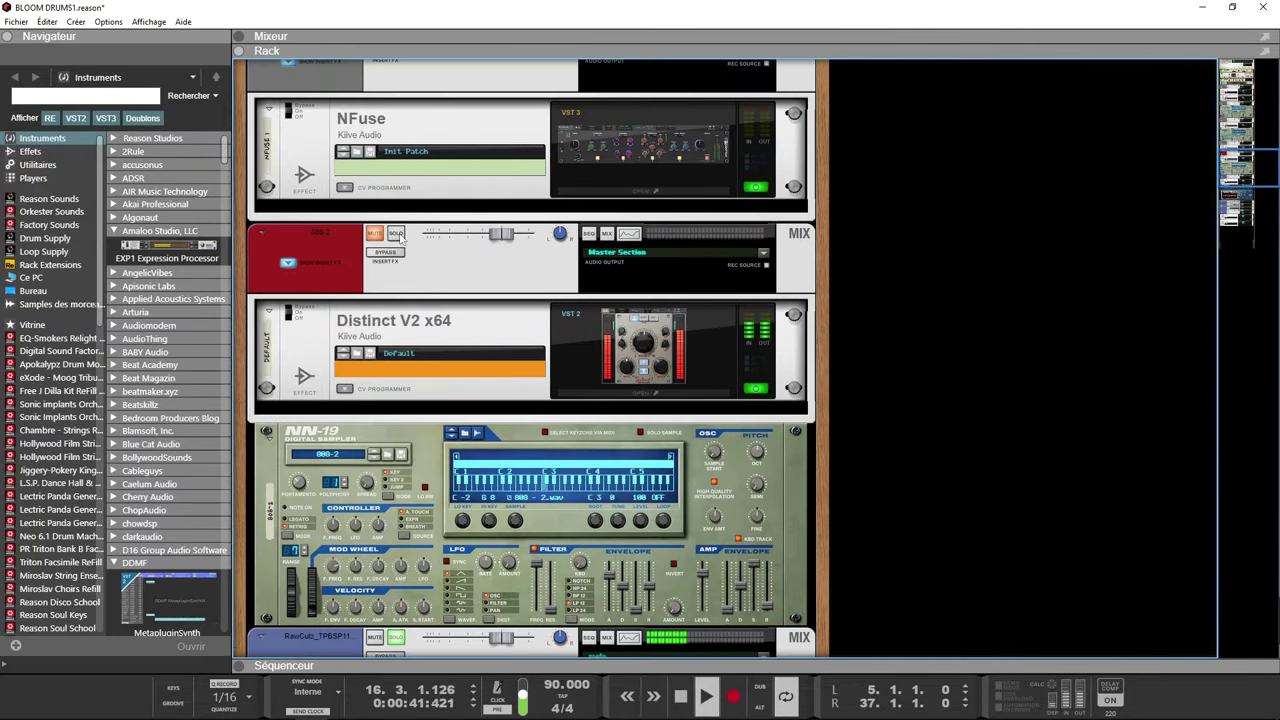
click(397, 234)
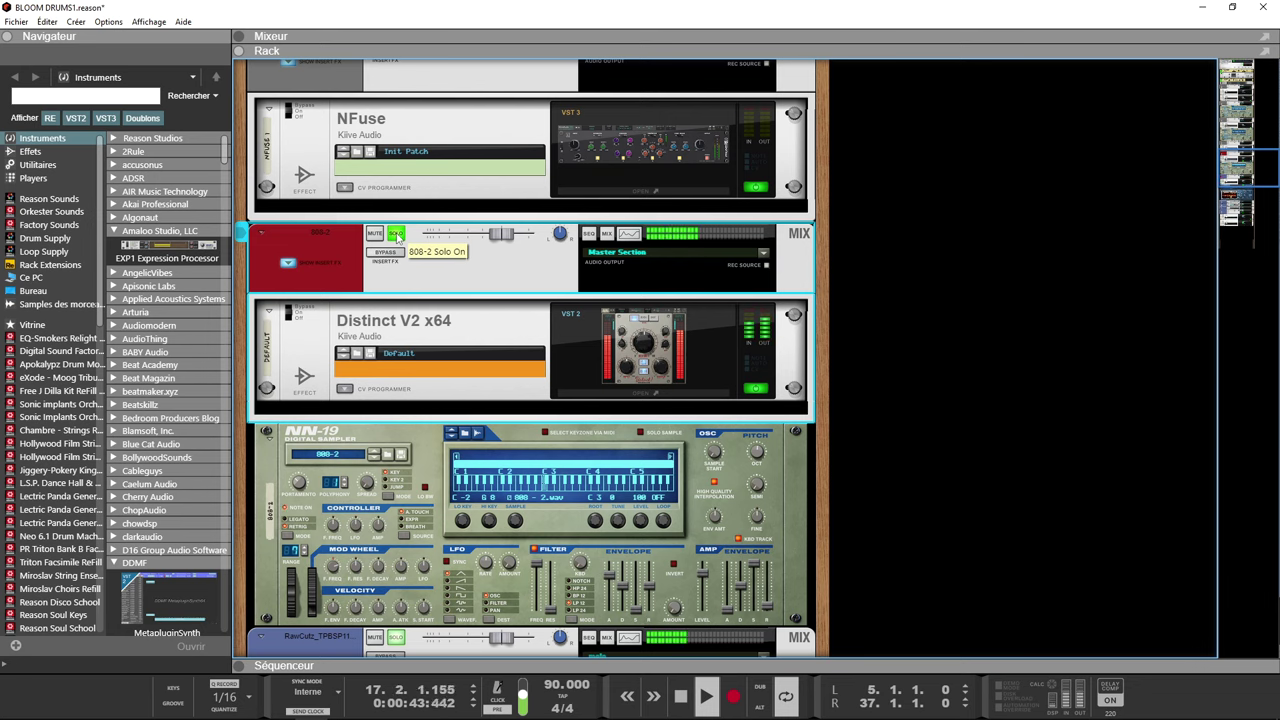
scroll(397, 234, up, 4)
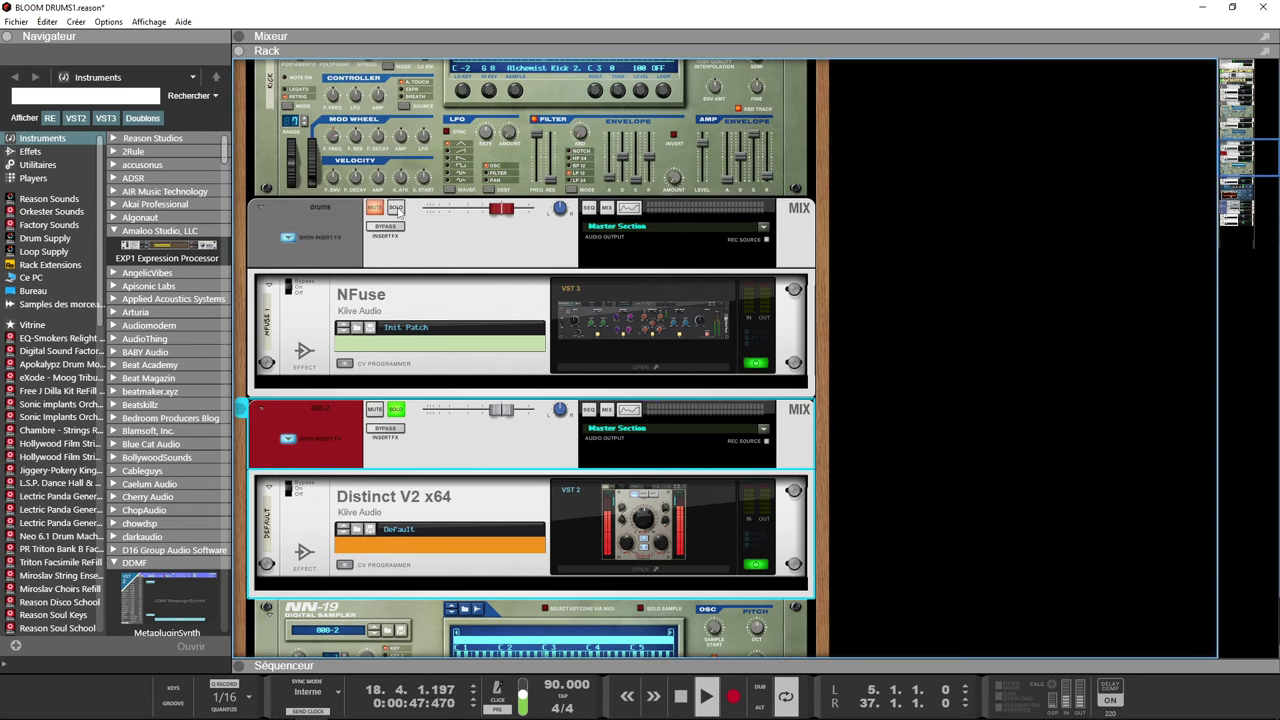
click(397, 208)
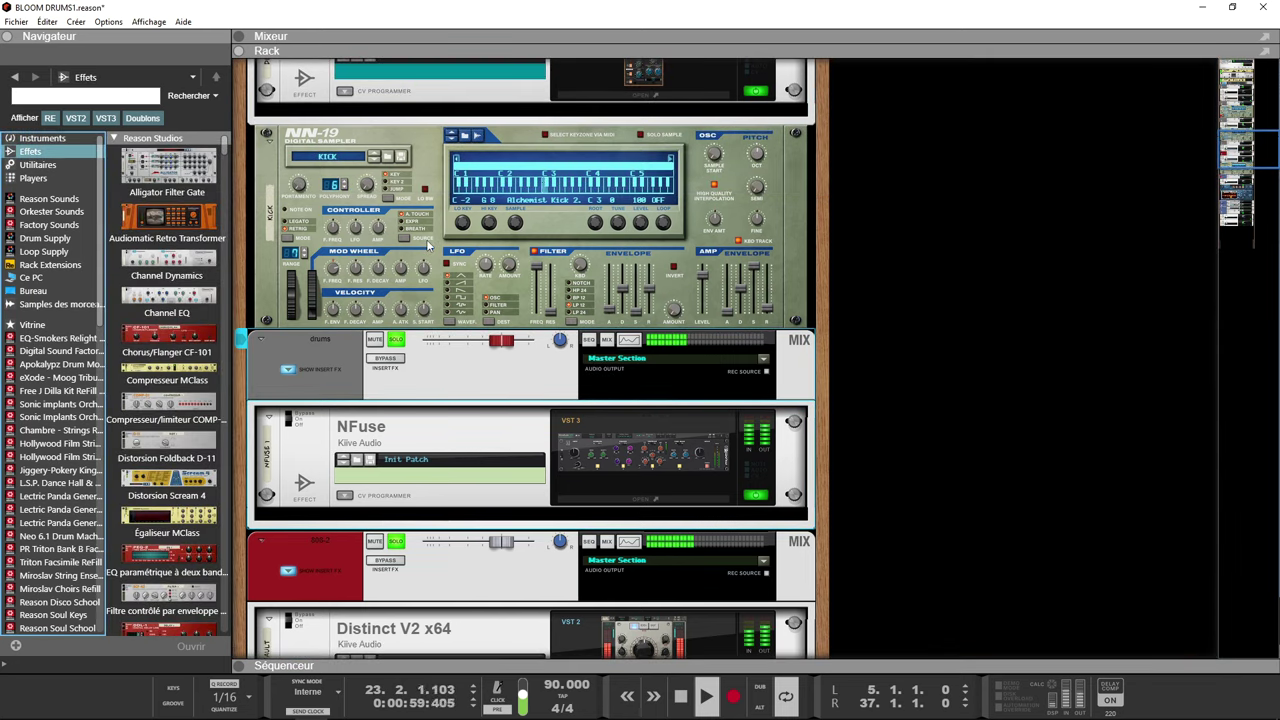
- Browse the effects list for the Kiive Audio plug-ins and look through the insert effects on the rack's channels
scroll(426, 243, down, 2)
scroll(224, 212, down, 10)
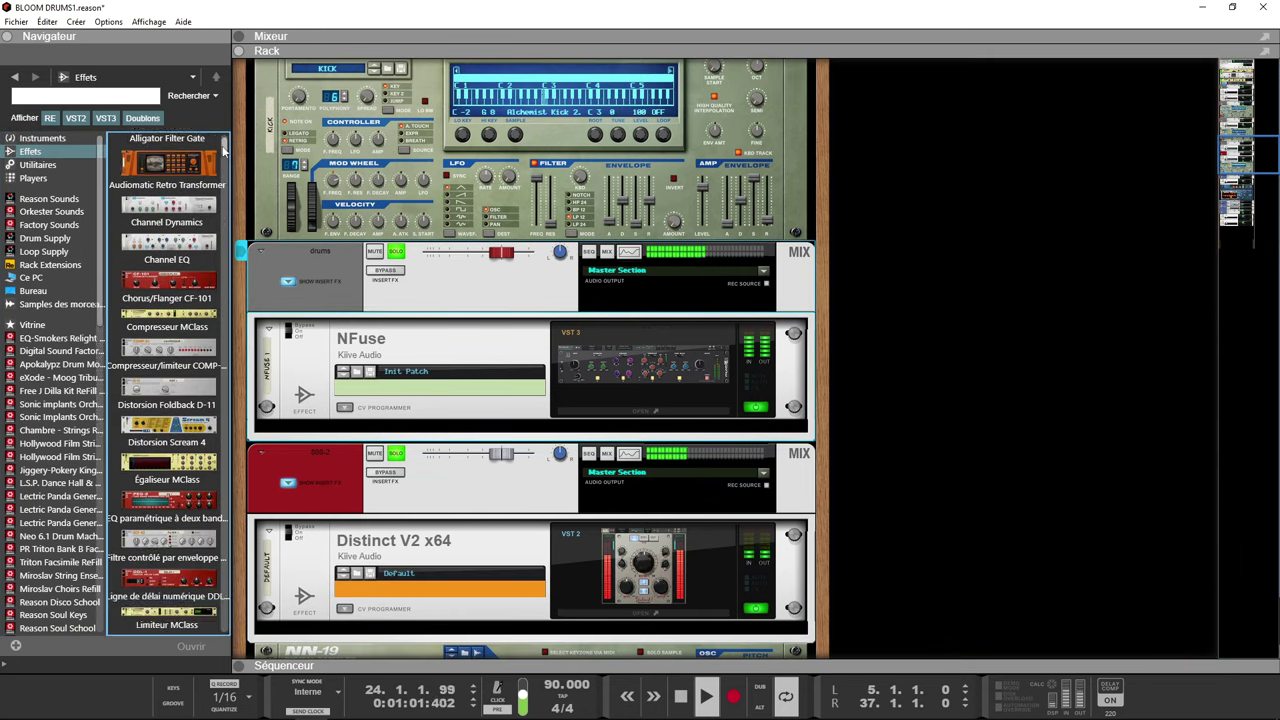
scroll(224, 212, down, 10)
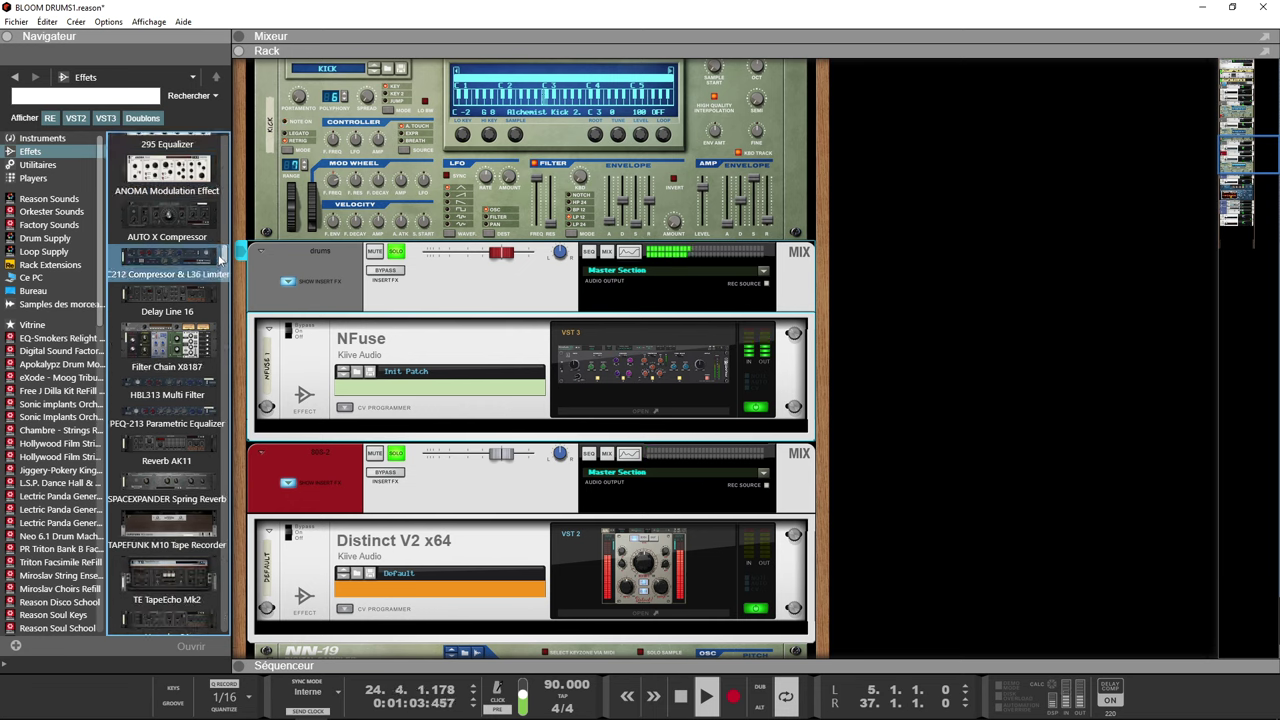
drag(220, 260, 211, 356)
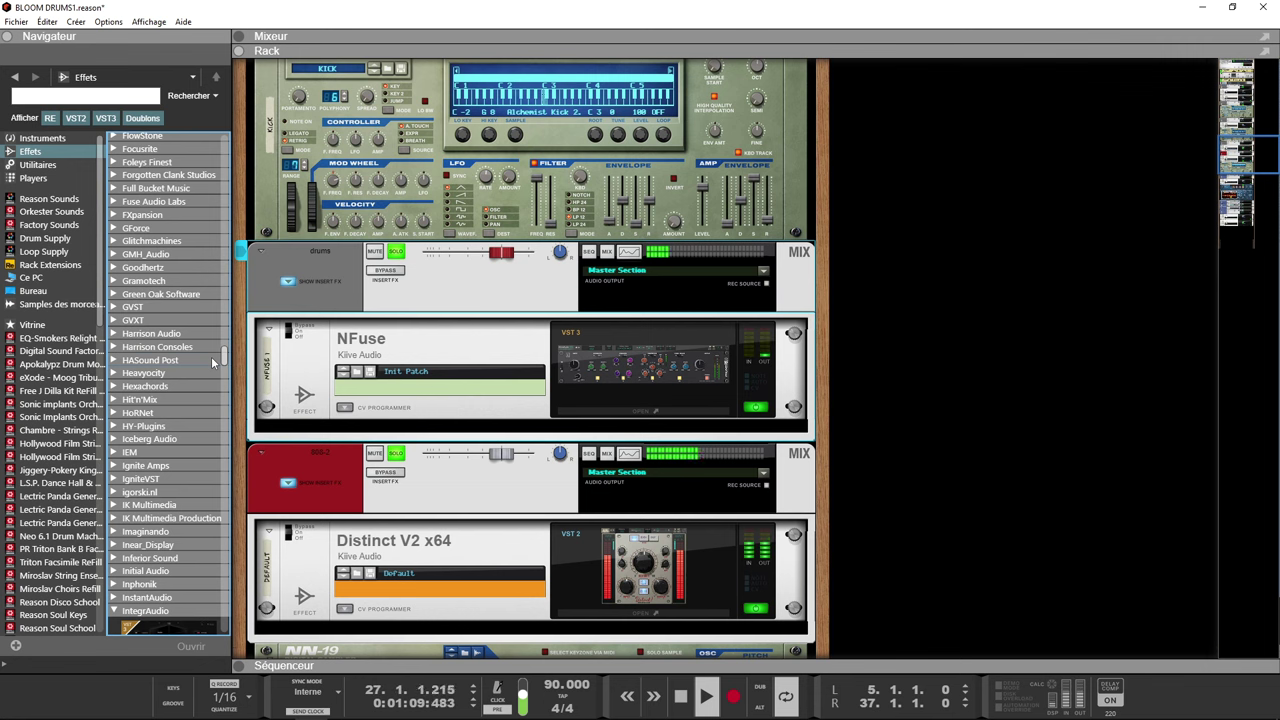
drag(211, 356, 209, 410)
scroll(519, 401, down, 3)
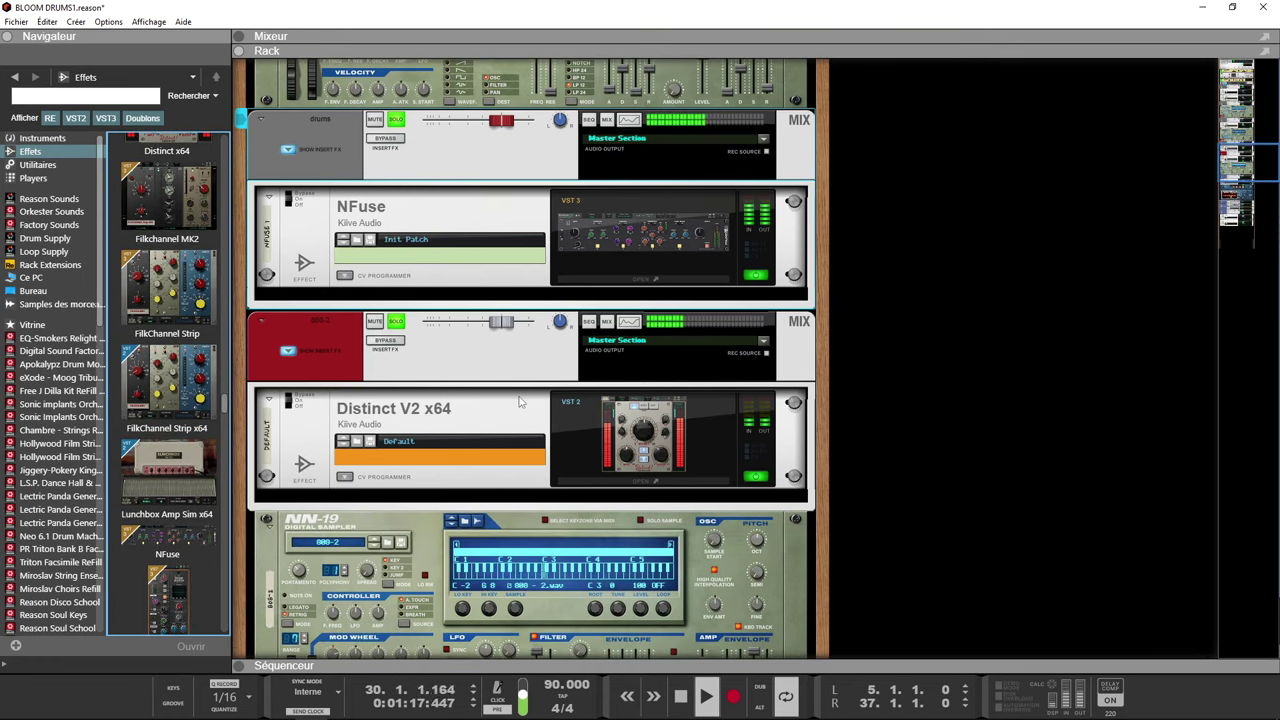
scroll(519, 401, down, 9)
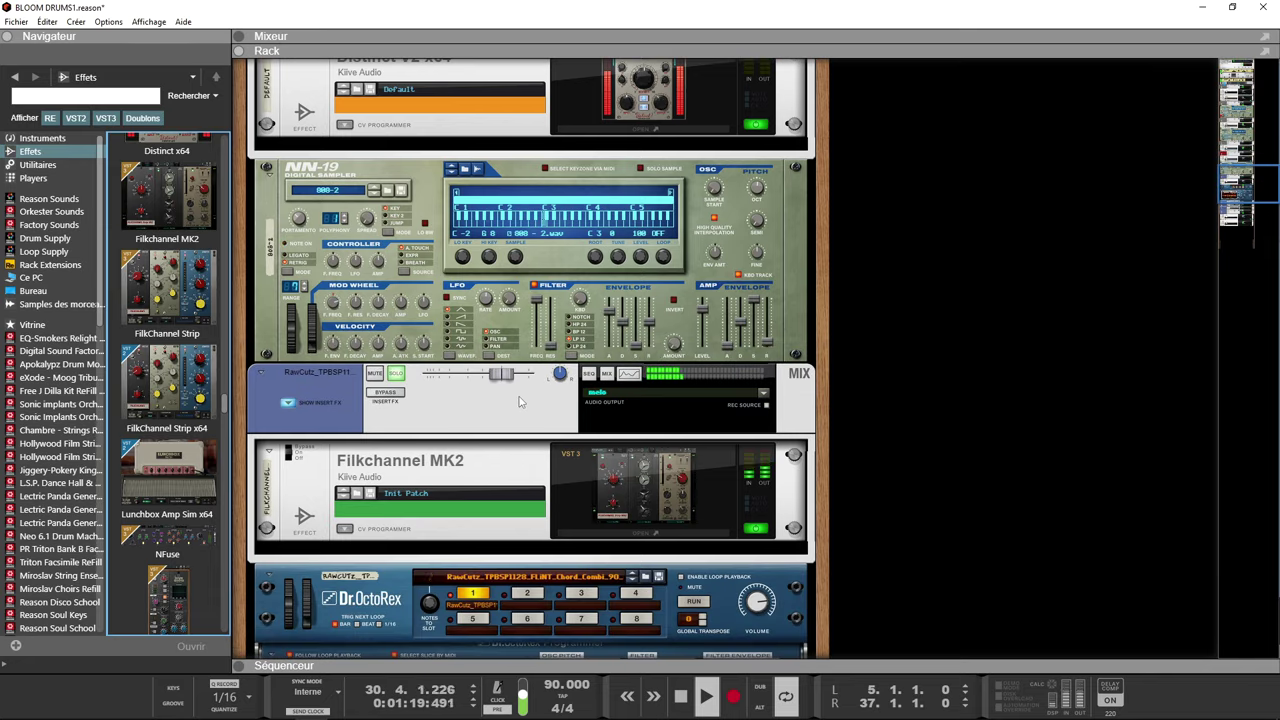
scroll(519, 401, down, 5)
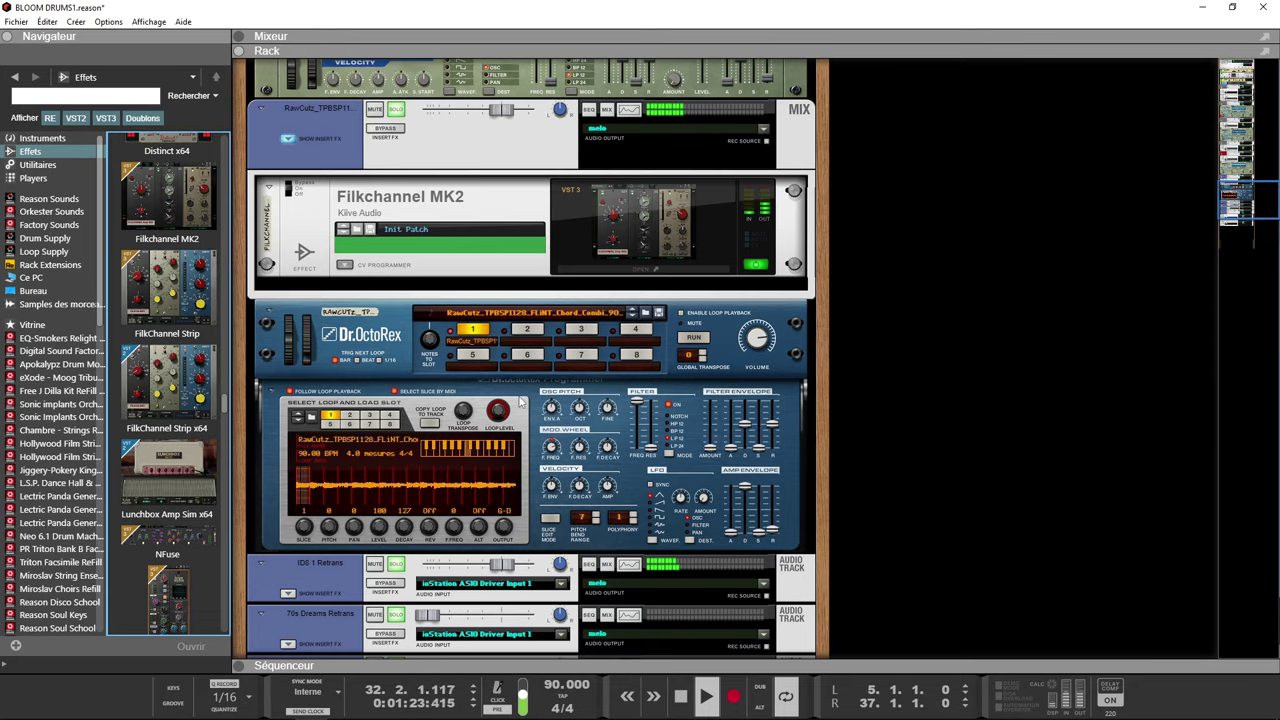
scroll(519, 401, up, 15)
scroll(519, 401, up, 6)
scroll(519, 401, down, 5)
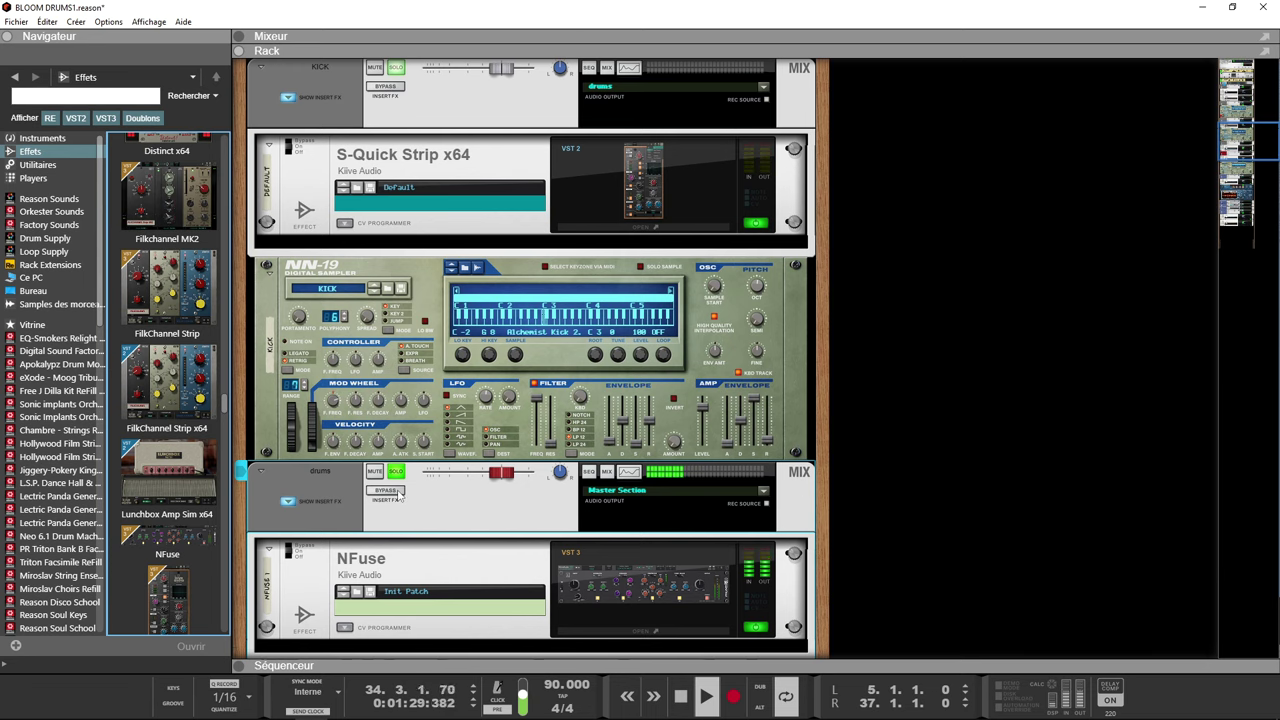
- Expand the mixer and turn off solo on every channel from melo across to 808-2, leaving the drums bus soloed
click(238, 38)
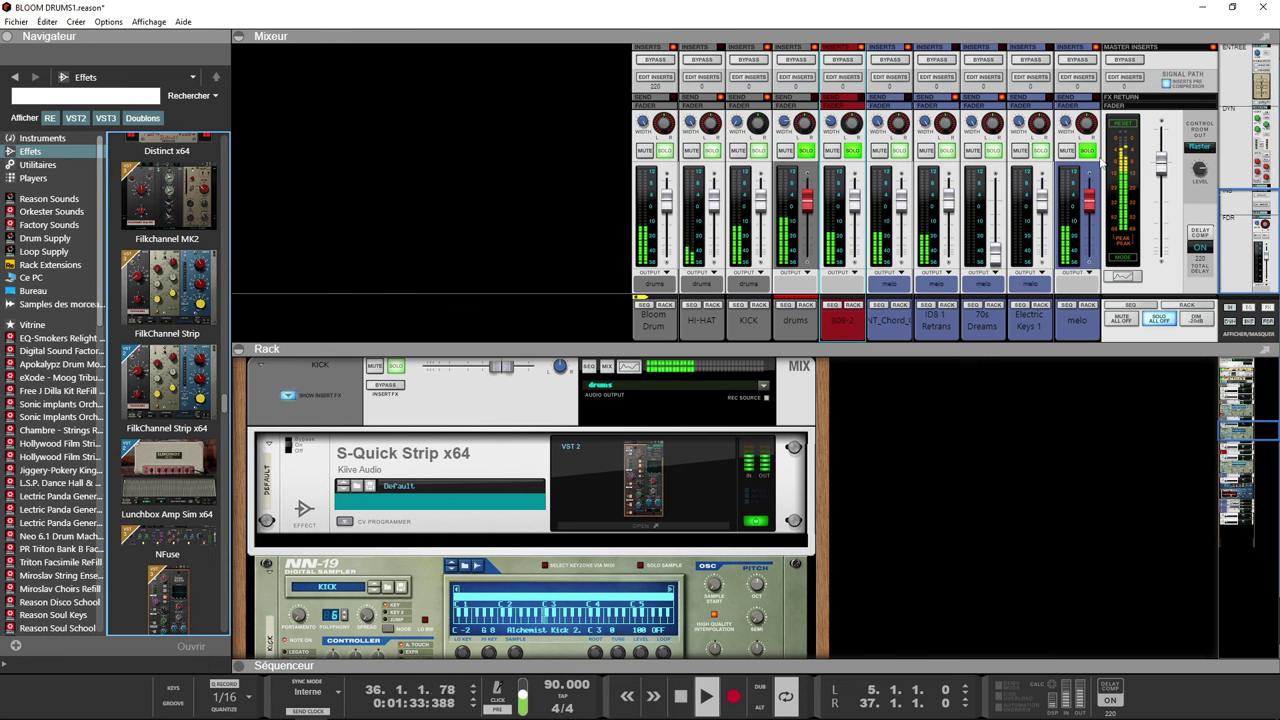
drag(1087, 152, 852, 152)
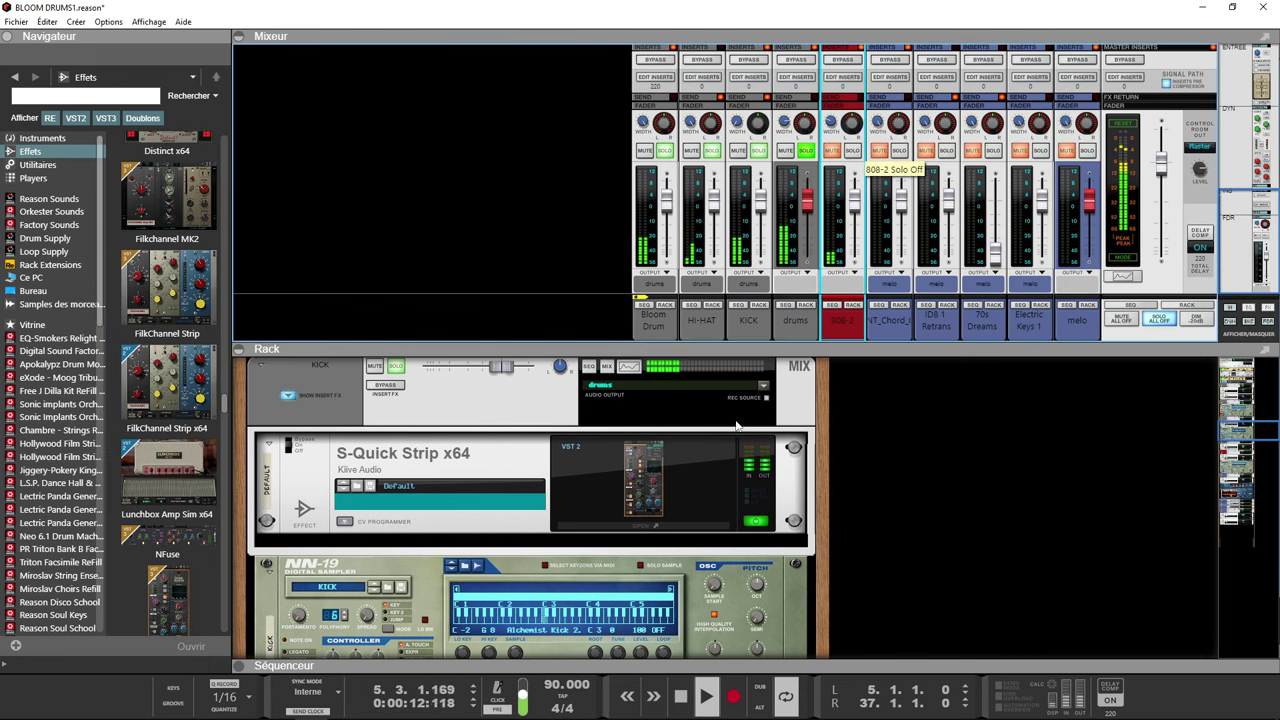
- Open the NFuse insert effect on the drums bus and restart playback to hear it
scroll(621, 508, down, 5)
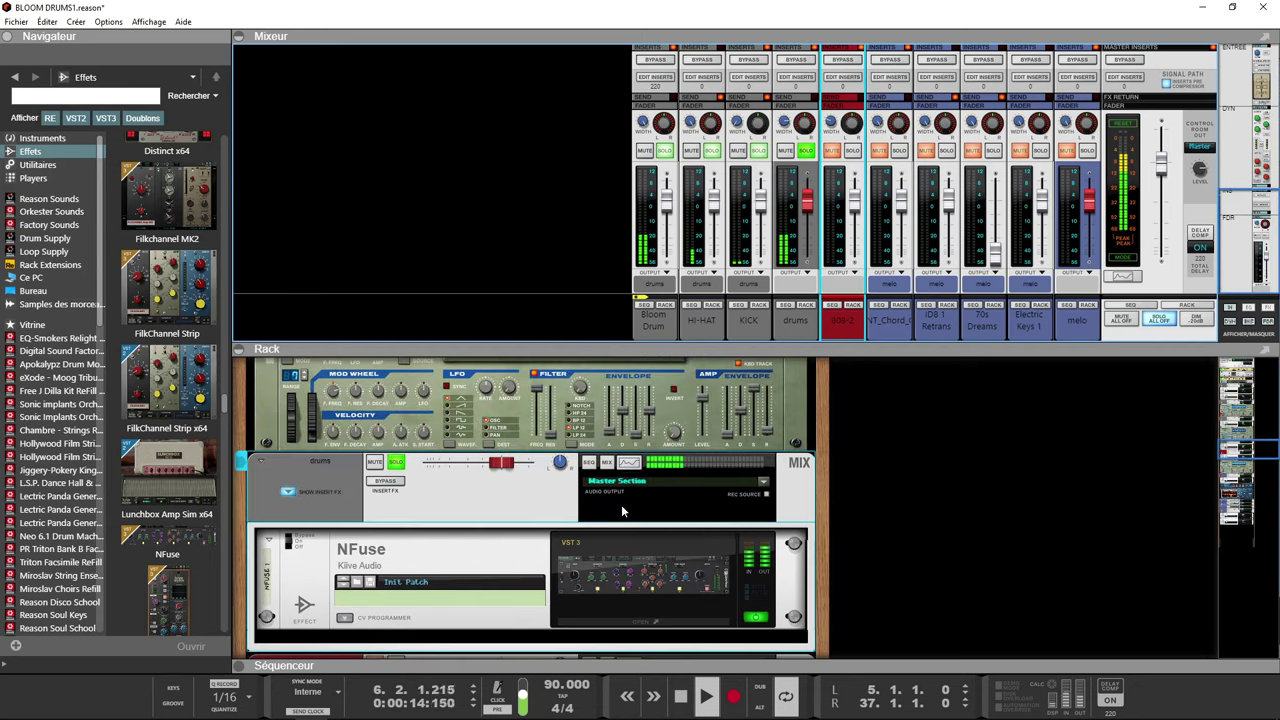
click(611, 599)
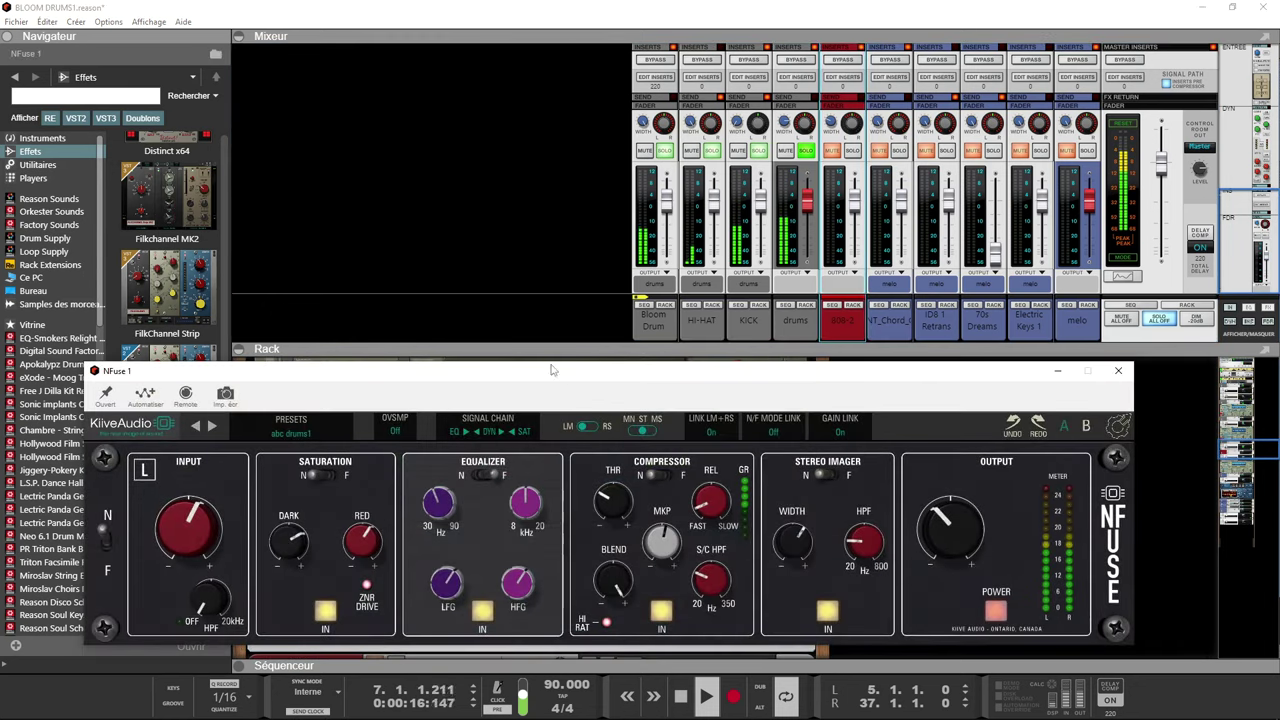
drag(543, 371, 497, 290)
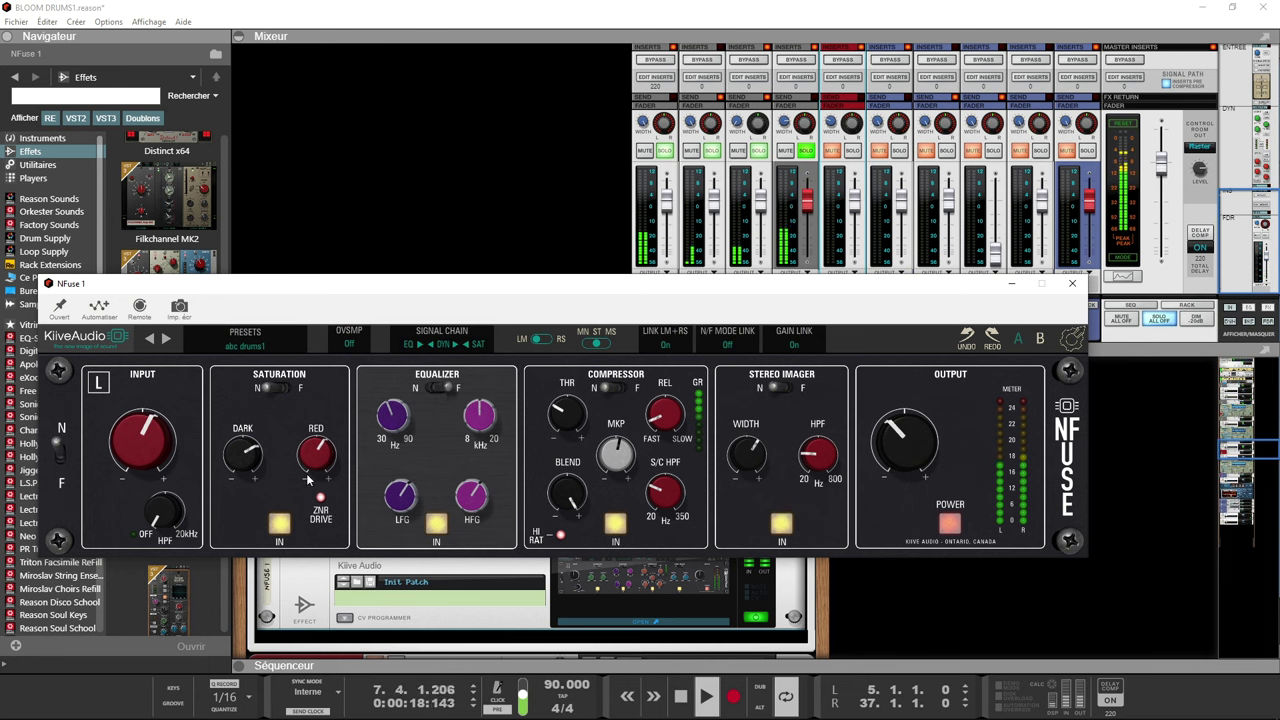
key(space)
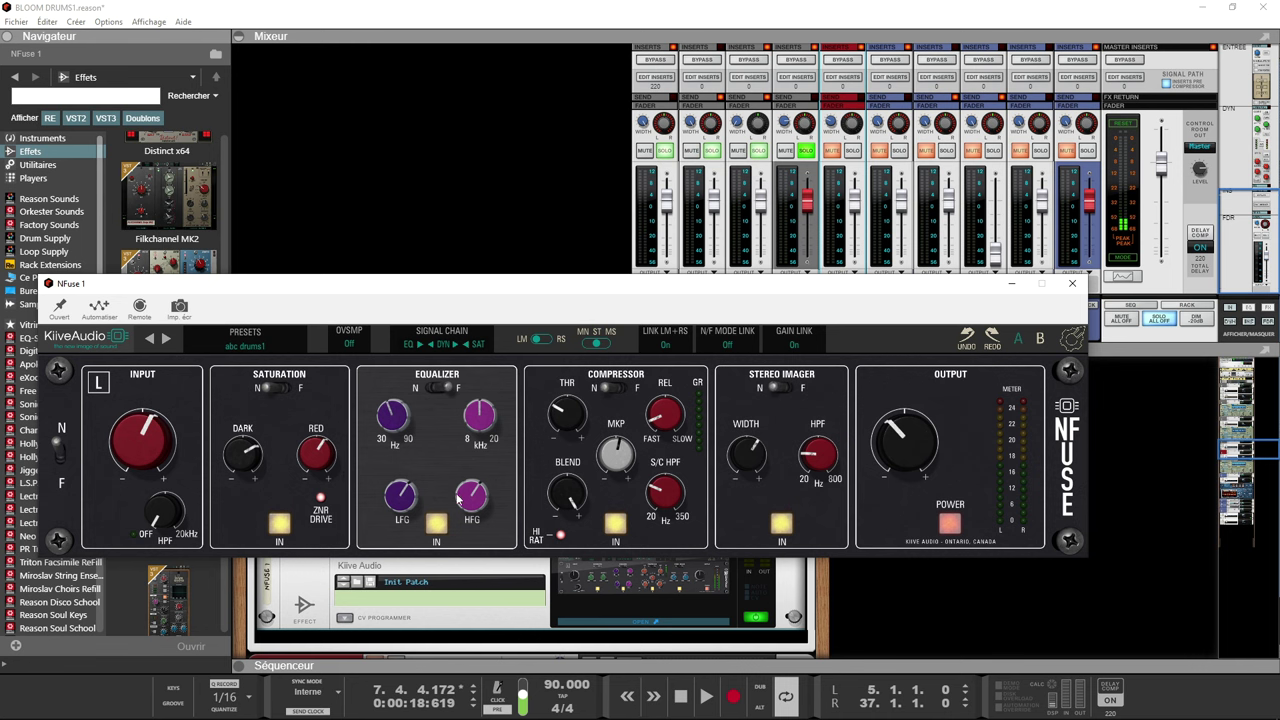
key(space)
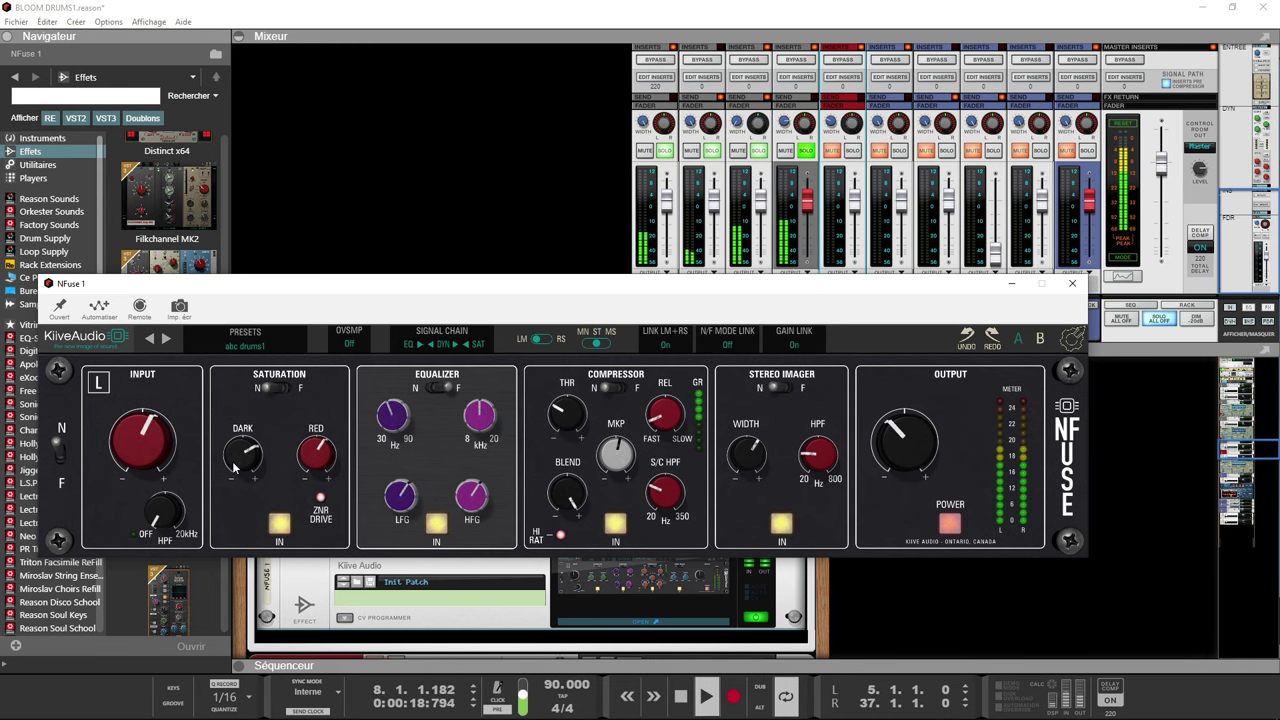
- Try higher Dark and Red amounts in NFuse's saturation section and turn both back down
drag(232, 461, 236, 427)
drag(316, 452, 320, 436)
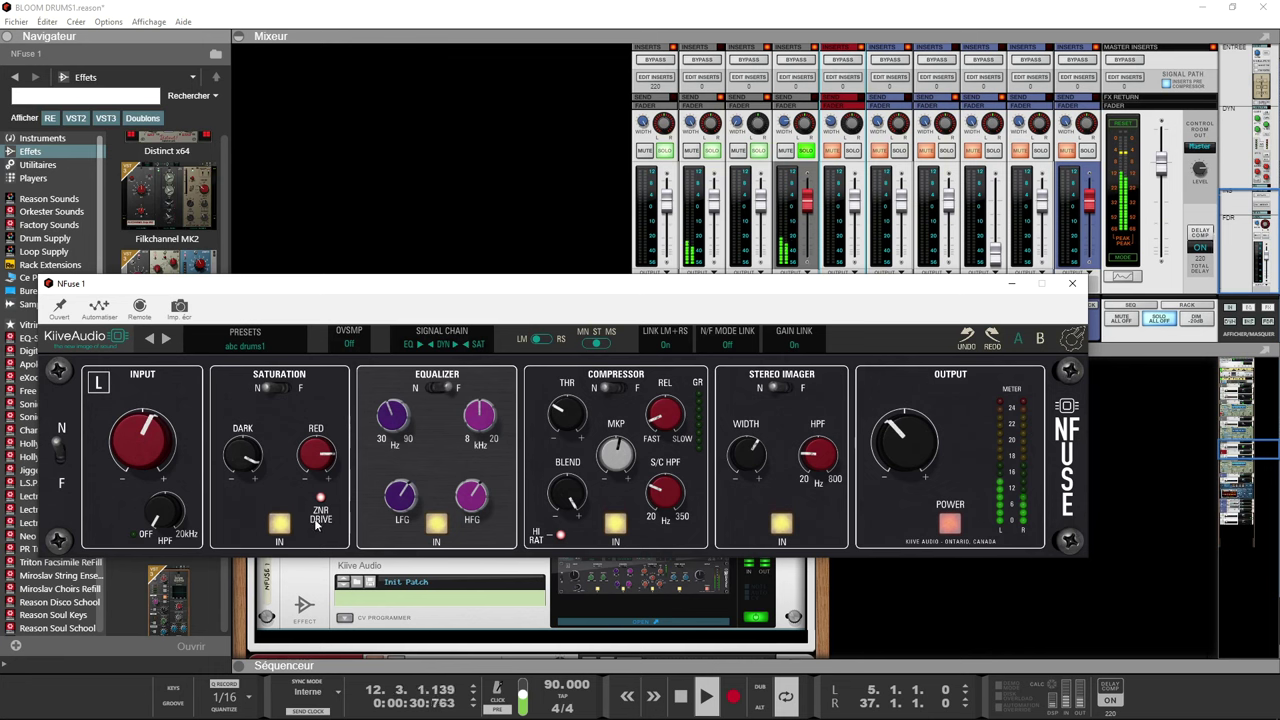
mouse_move(318, 454)
mouse_down()
mouse_move(320, 427)
mouse_move(311, 472)
mouse_up()
mouse_move(240, 454)
mouse_down()
mouse_move(206, 597)
mouse_move(260, 447)
mouse_move(250, 488)
mouse_move(228, 474)
mouse_move(231, 508)
mouse_move(247, 458)
mouse_move(246, 474)
mouse_move(229, 458)
mouse_move(237, 560)
mouse_move(230, 460)
mouse_move(250, 466)
mouse_move(258, 450)
mouse_move(255, 468)
mouse_up()
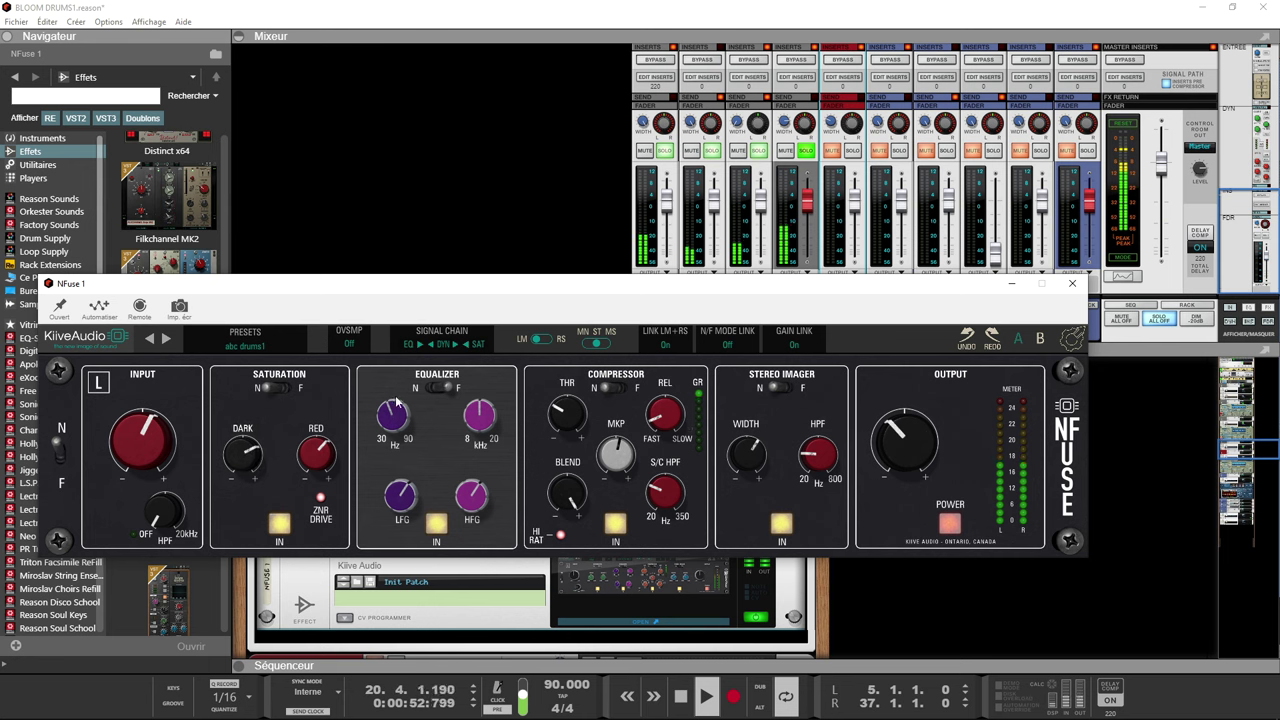
- In the F-mode equalizer, boost the low band to about 7.9 dB at a lower frequency and raise the high band's frequency and gain
drag(395, 414, 396, 437)
drag(393, 503, 396, 457)
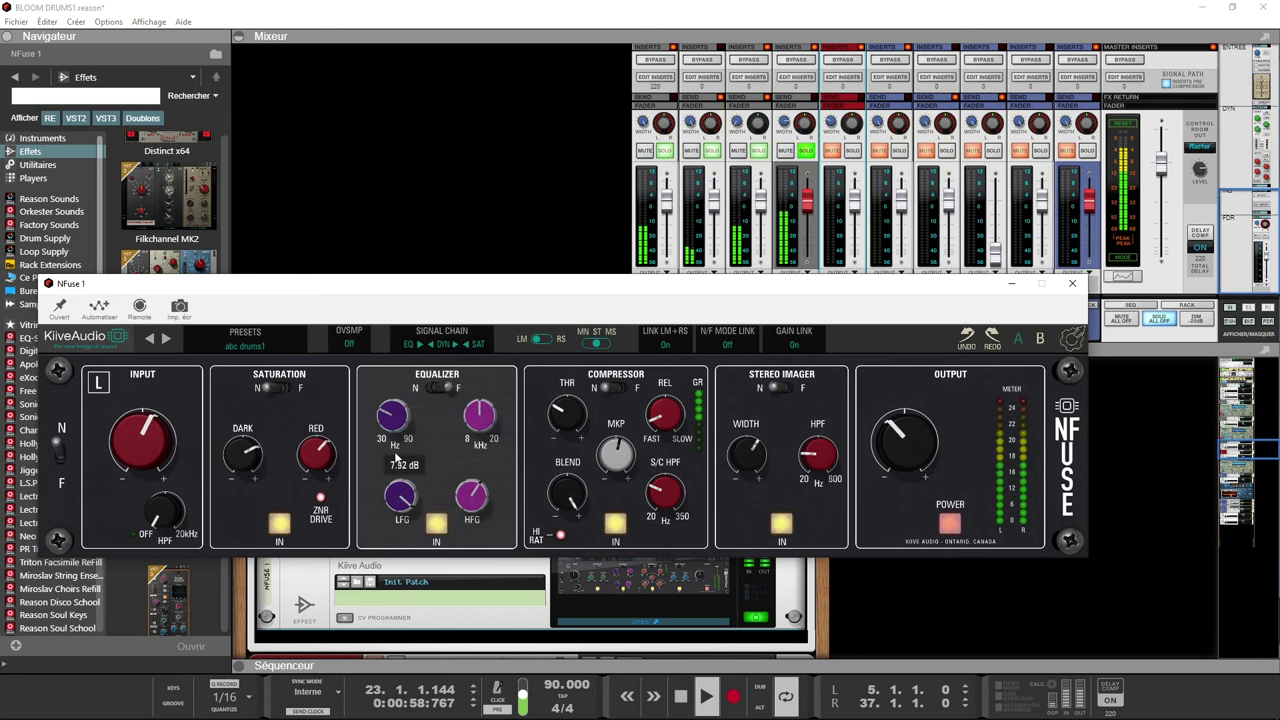
mouse_move(465, 490)
mouse_move(474, 423)
drag(474, 423, 475, 410)
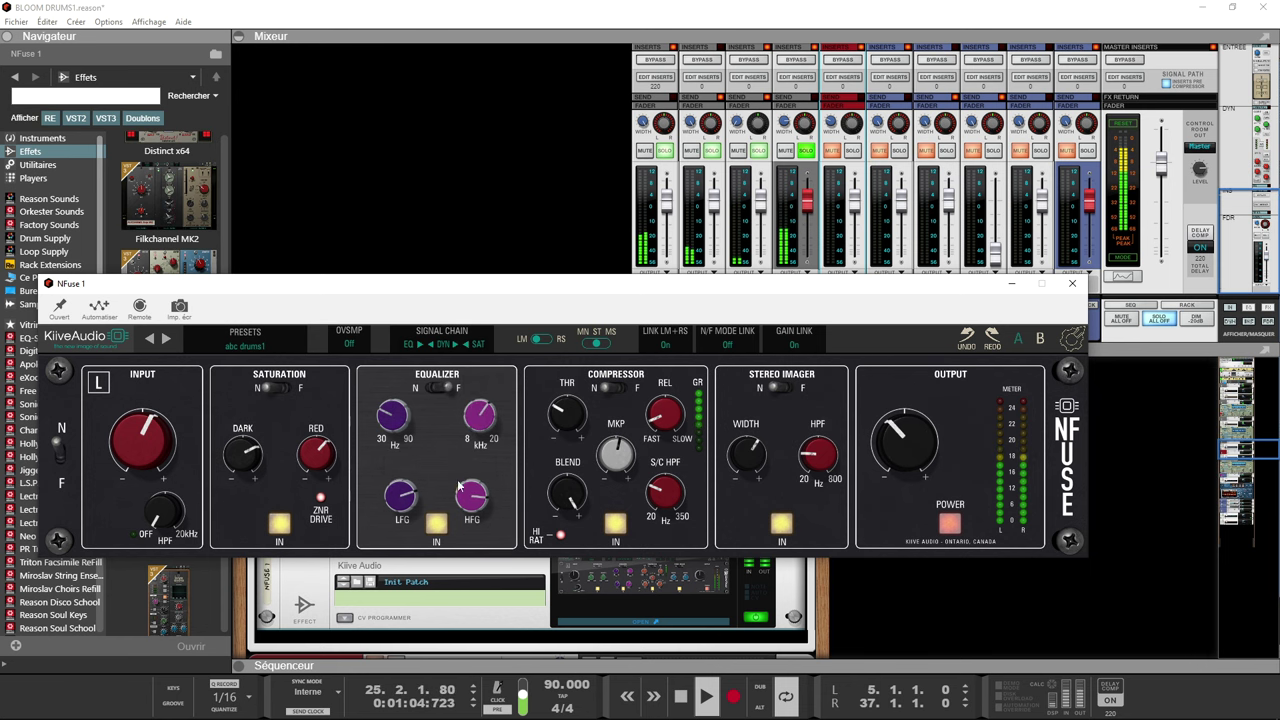
mouse_move(468, 500)
mouse_down()
mouse_move(468, 532)
mouse_move(468, 498)
mouse_up()
- Switch the equalizer to N mode, set its high frequency to 16.1 kHz, lower the low frequency and boost the low and high gains
click(439, 385)
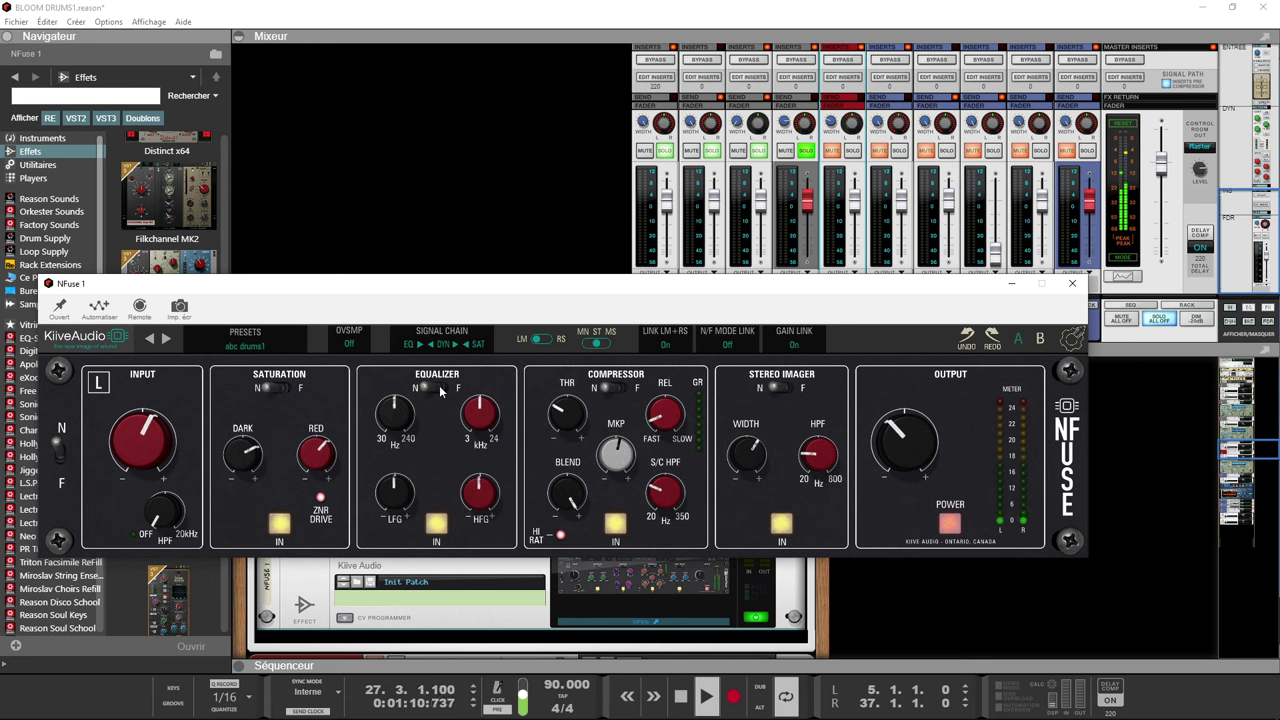
drag(467, 418, 465, 397)
drag(472, 495, 470, 465)
drag(403, 412, 403, 392)
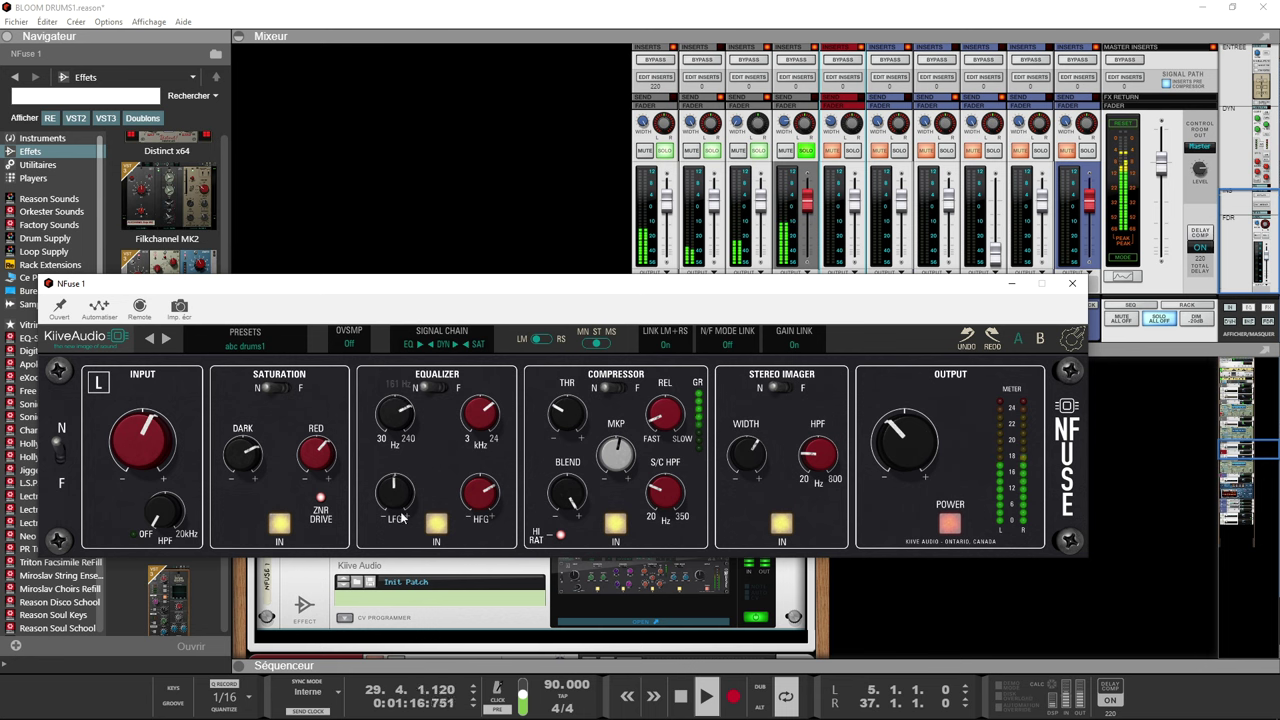
mouse_move(398, 512)
mouse_down()
mouse_move(395, 443)
mouse_move(380, 510)
mouse_up()
drag(383, 414, 381, 408)
drag(477, 420, 478, 412)
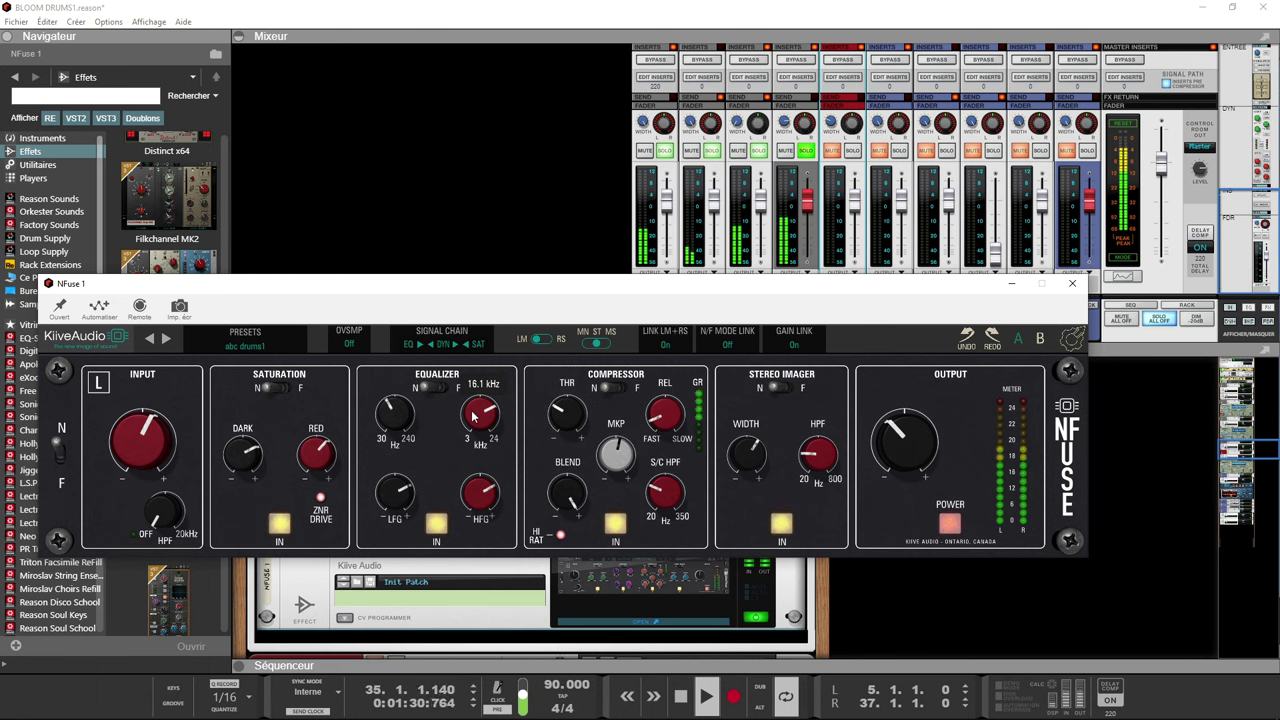
drag(471, 490, 472, 480)
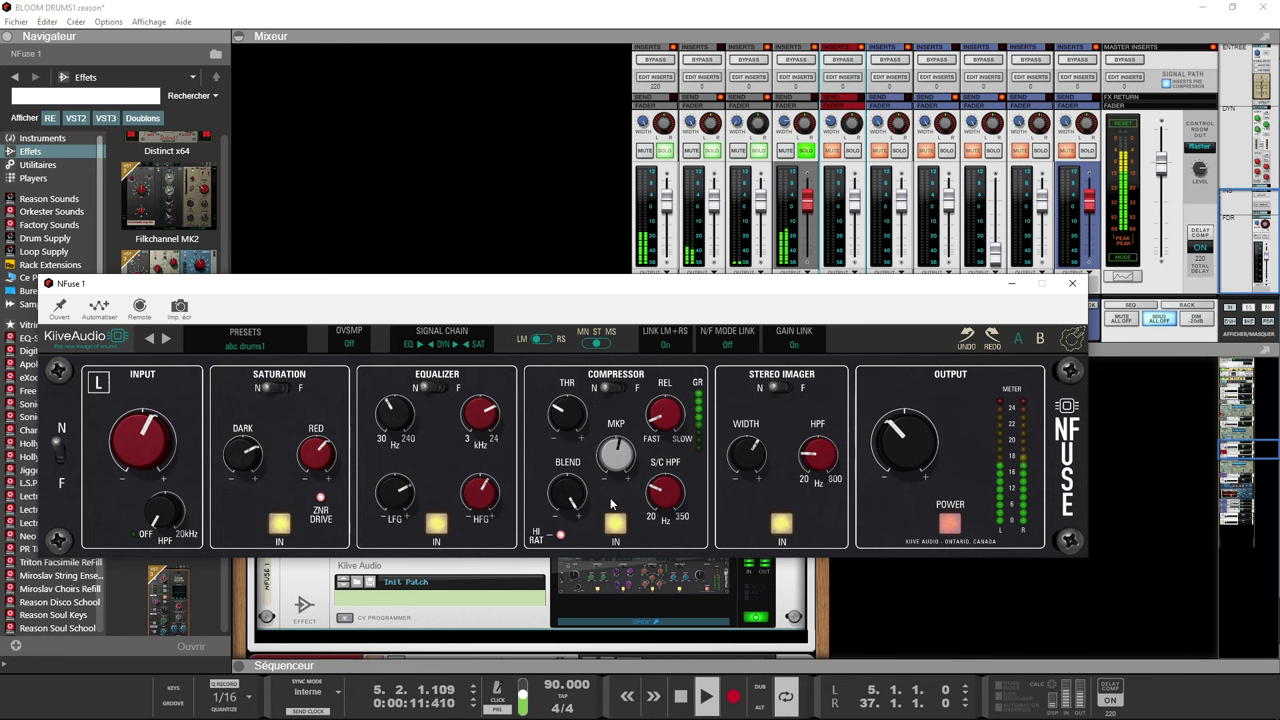
- Compare the drums with the compressor section bypassed and active, and switch the compressor to F mode
click(616, 524)
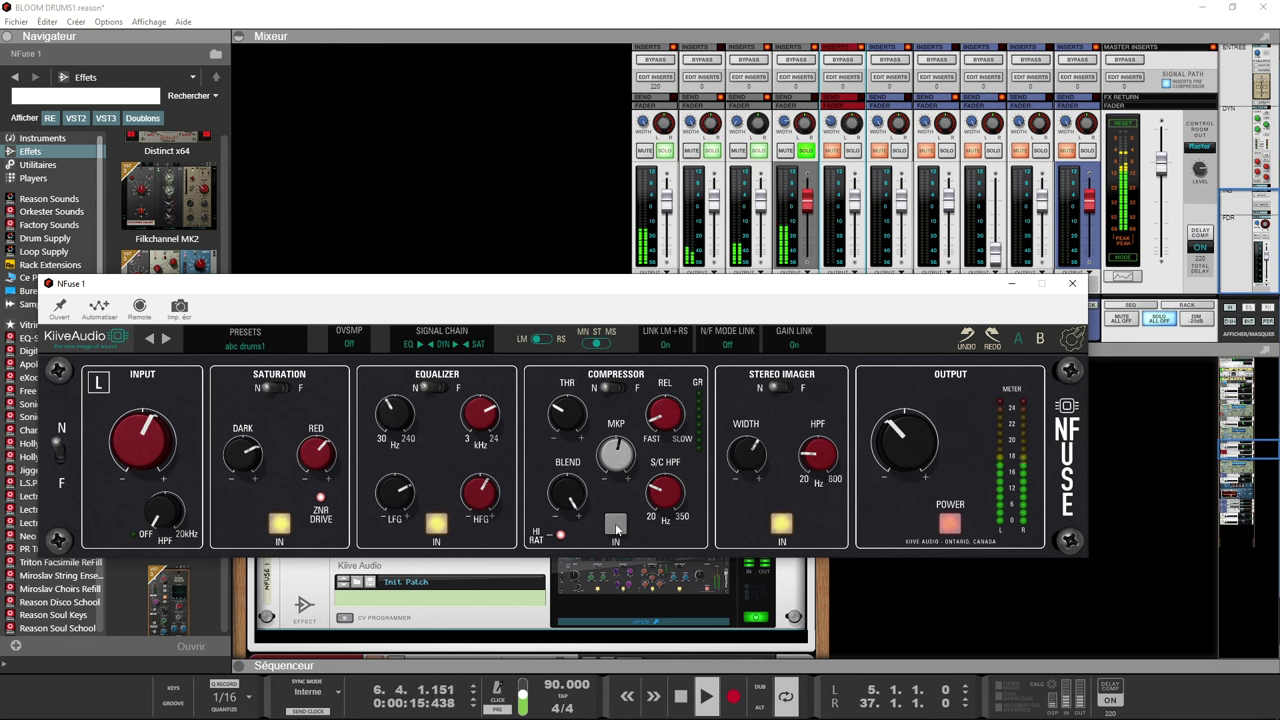
click(616, 524)
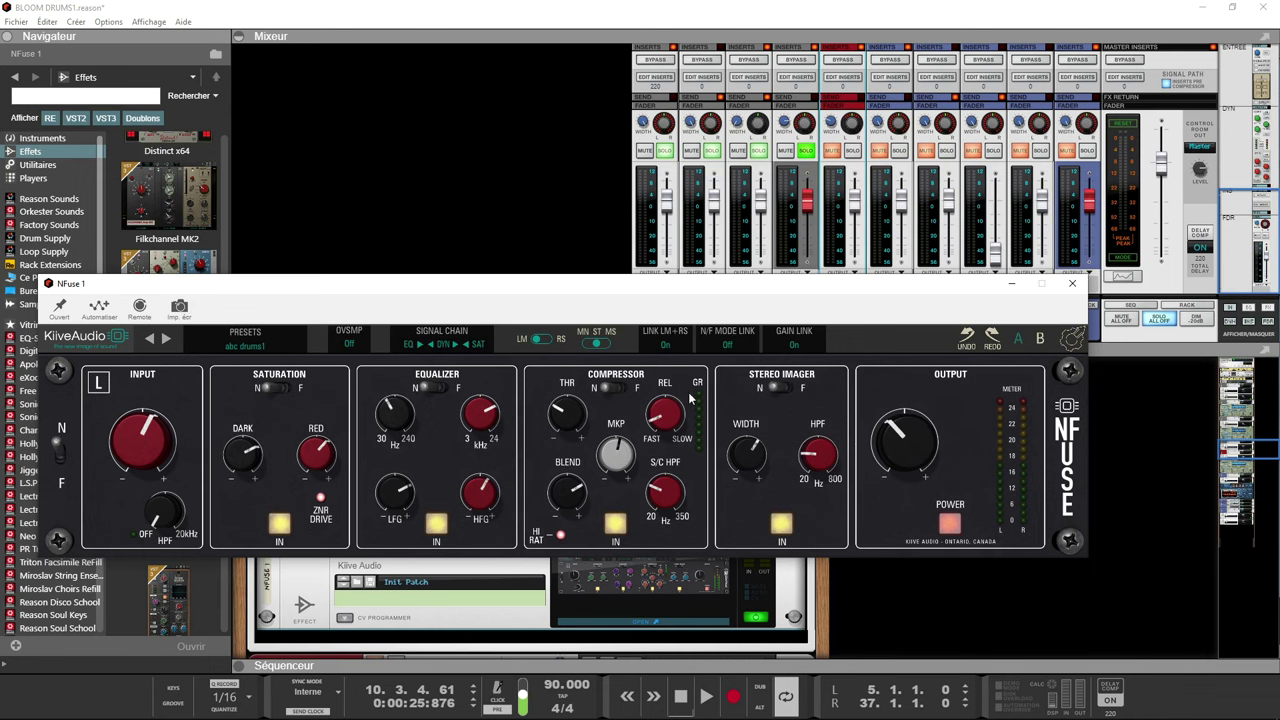
click(619, 388)
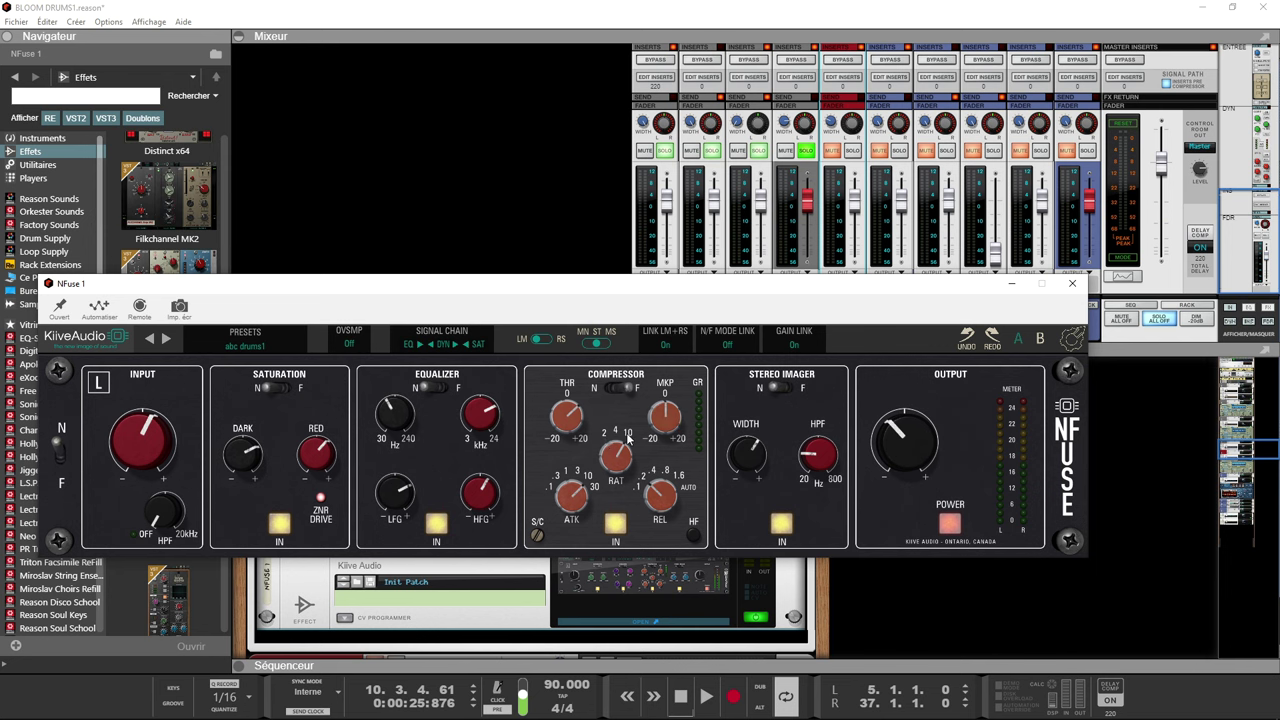
- Set the F-mode compressor's release to AUTO and adjust its attack, threshold, ratio and makeup gain during playback
drag(659, 502, 661, 488)
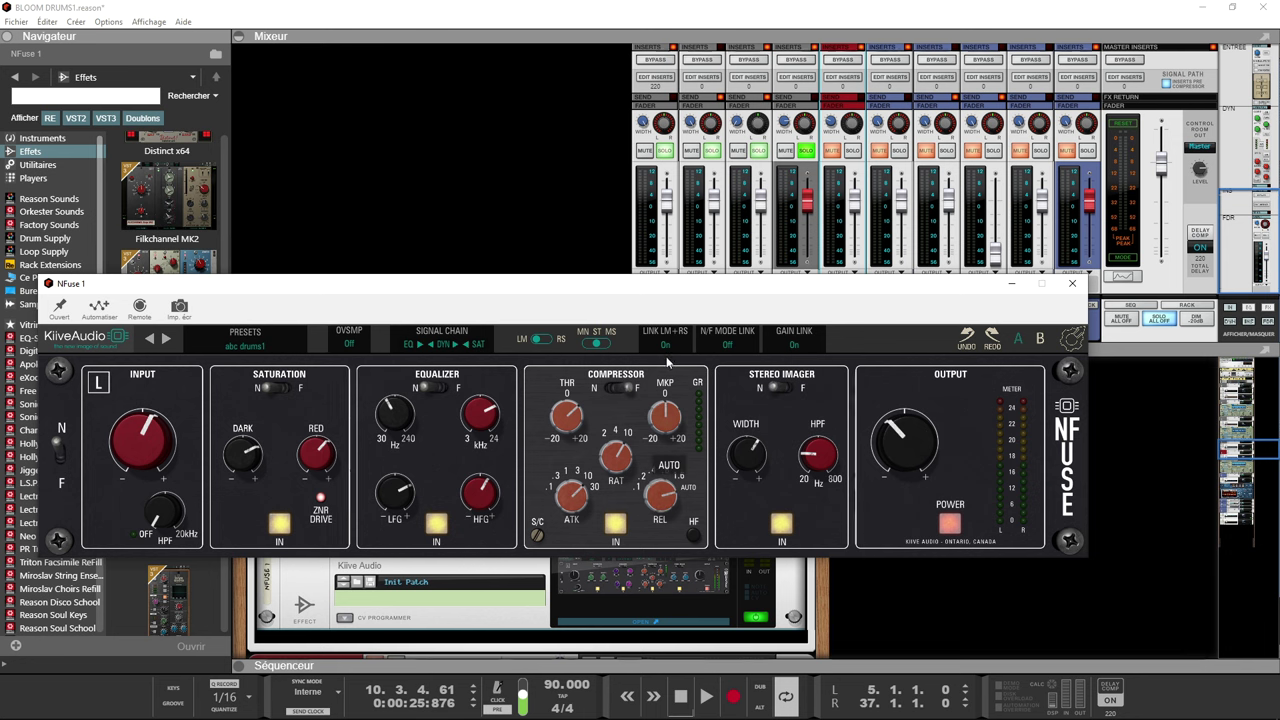
drag(581, 488, 579, 490)
key(space)
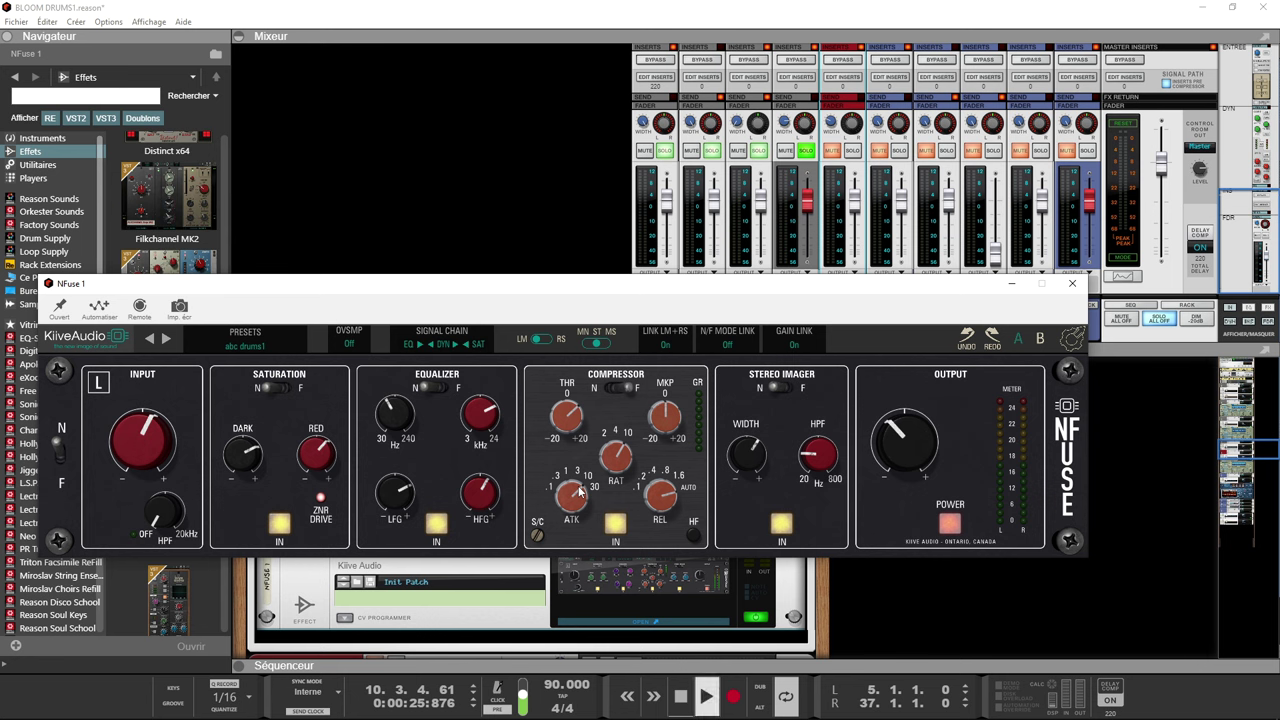
drag(578, 428, 608, 505)
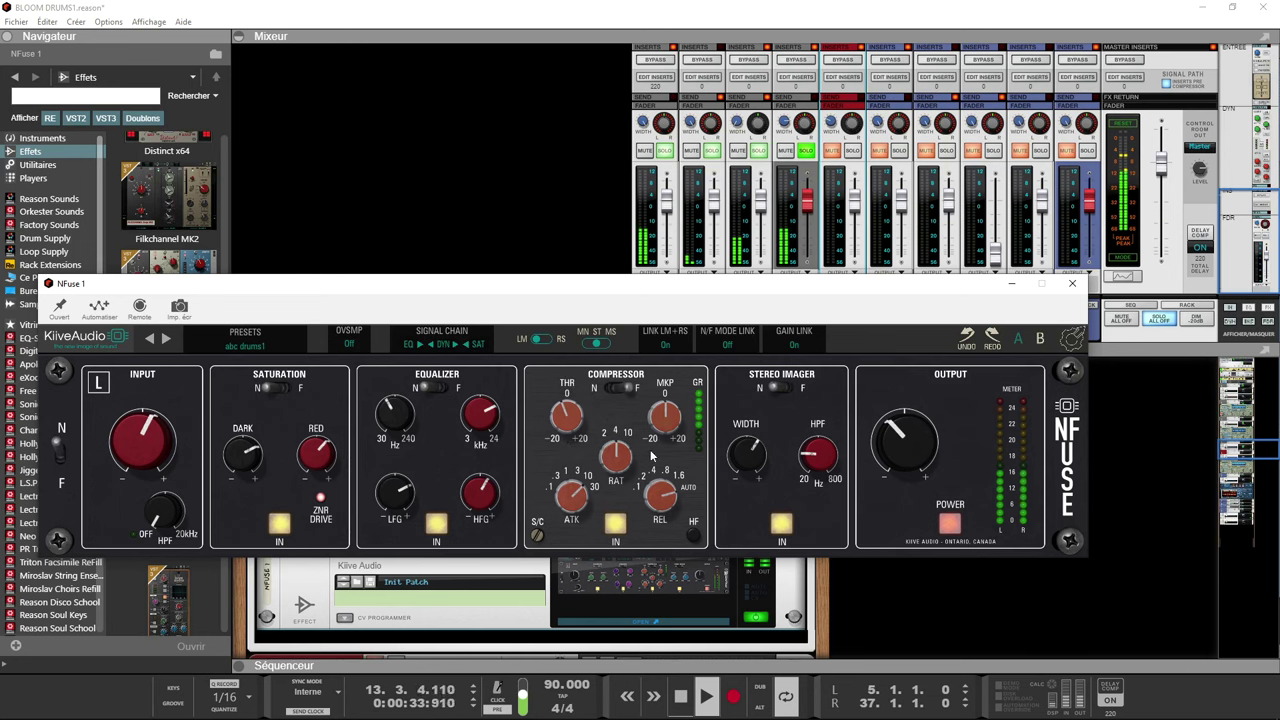
drag(662, 428, 658, 421)
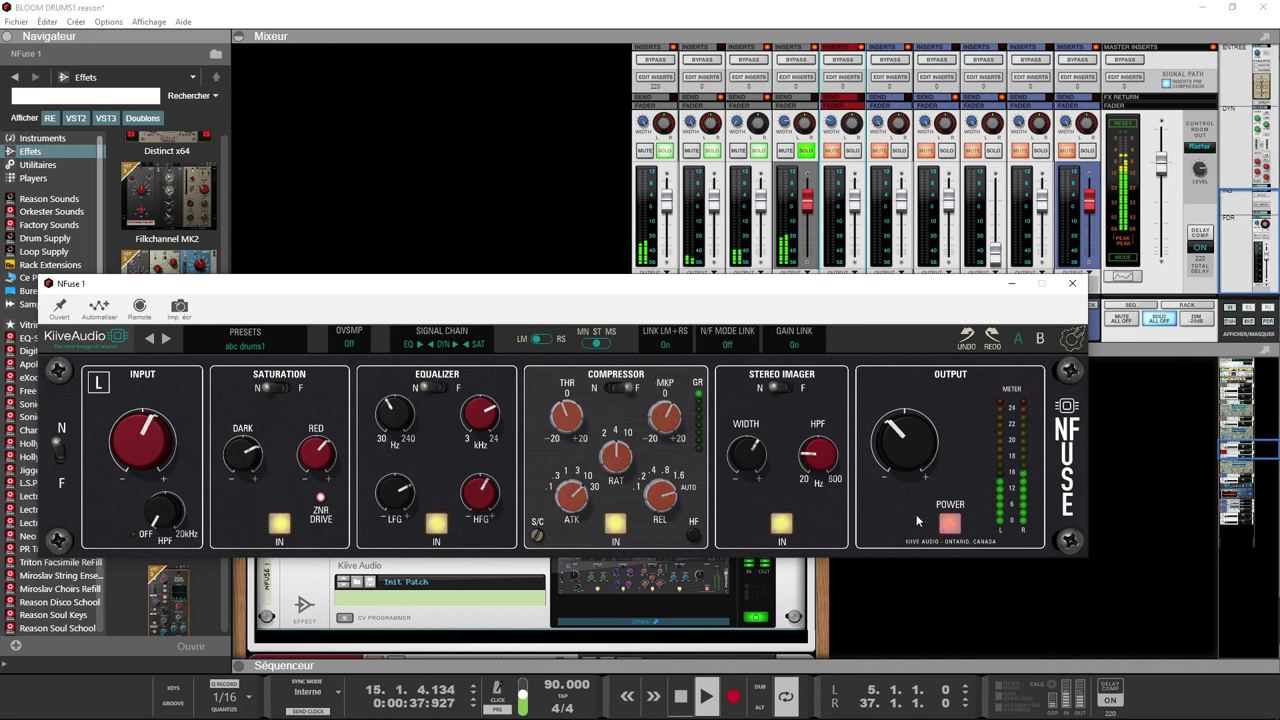
- Compare the drums with NFuse powered off and on, shorten the compressor's attack and replay from the loop start
click(949, 522)
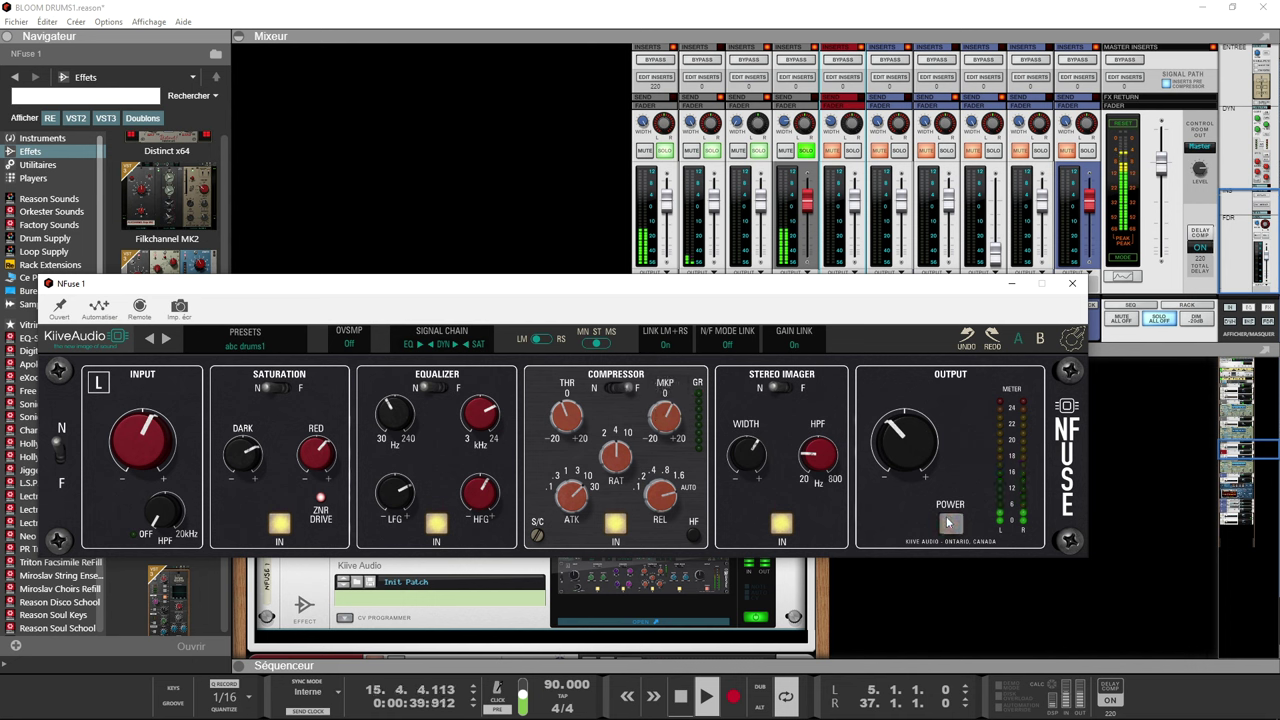
click(949, 522)
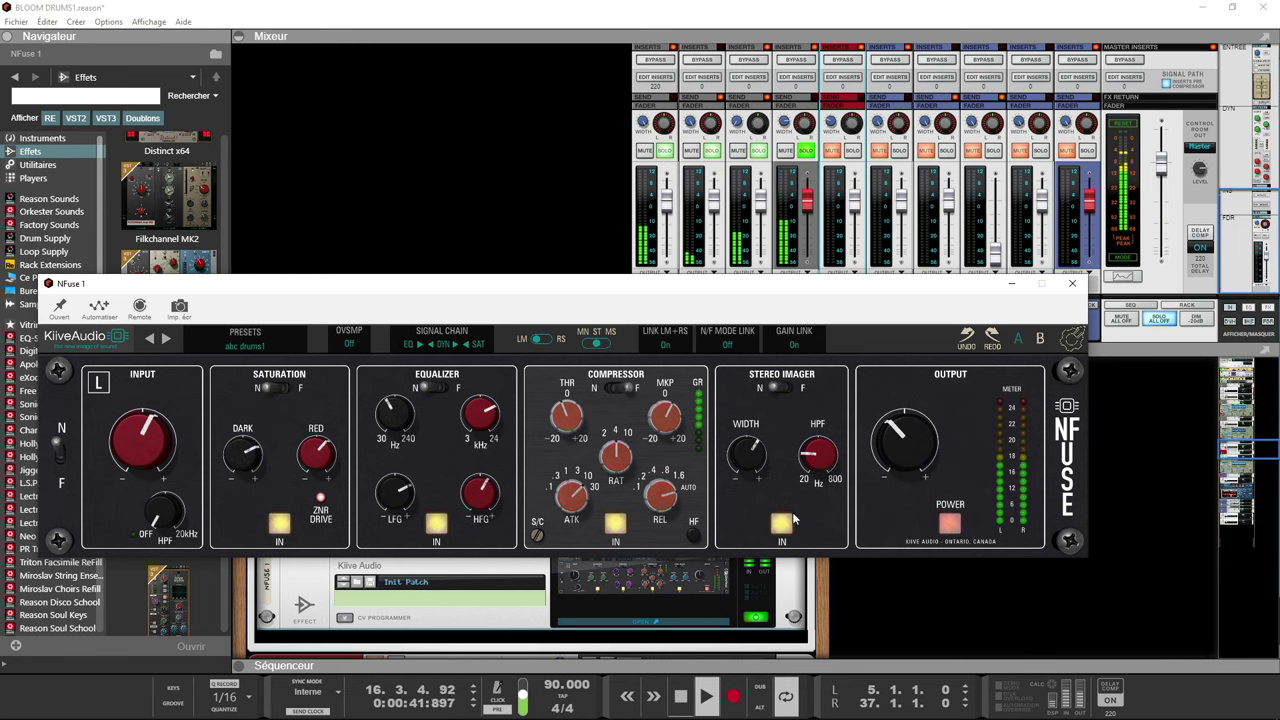
mouse_move(577, 497)
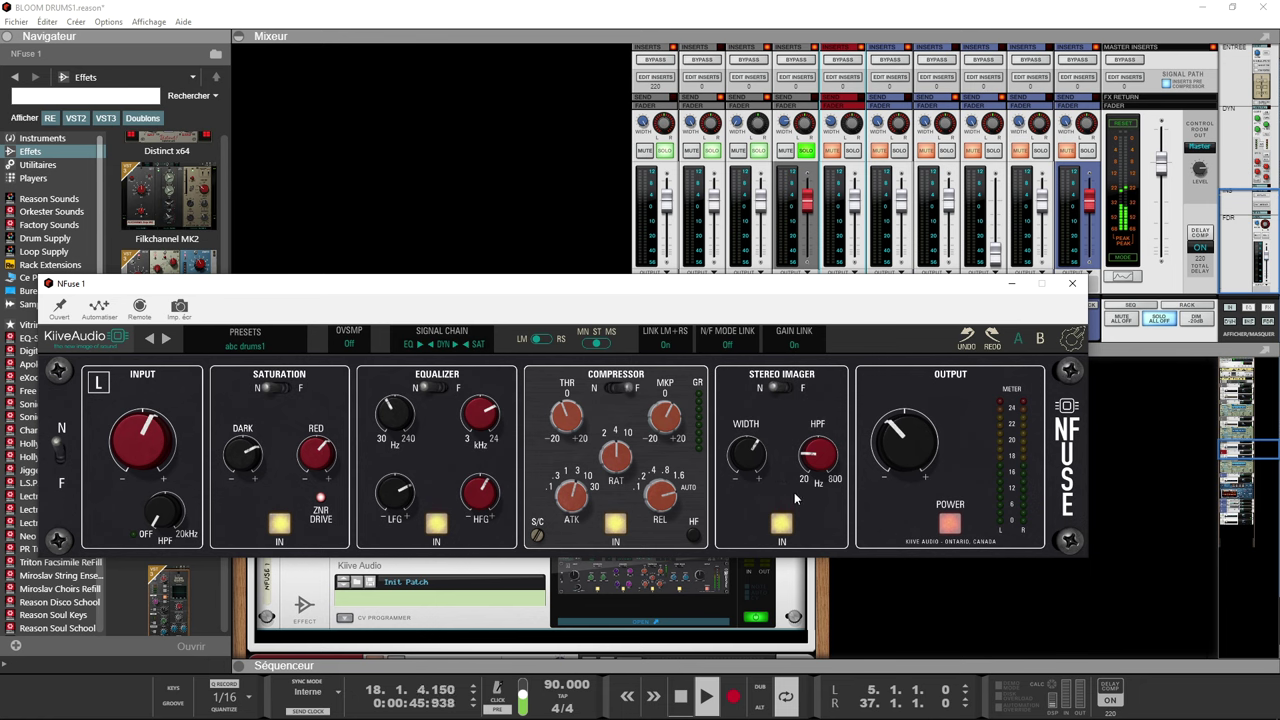
key(KP_1)
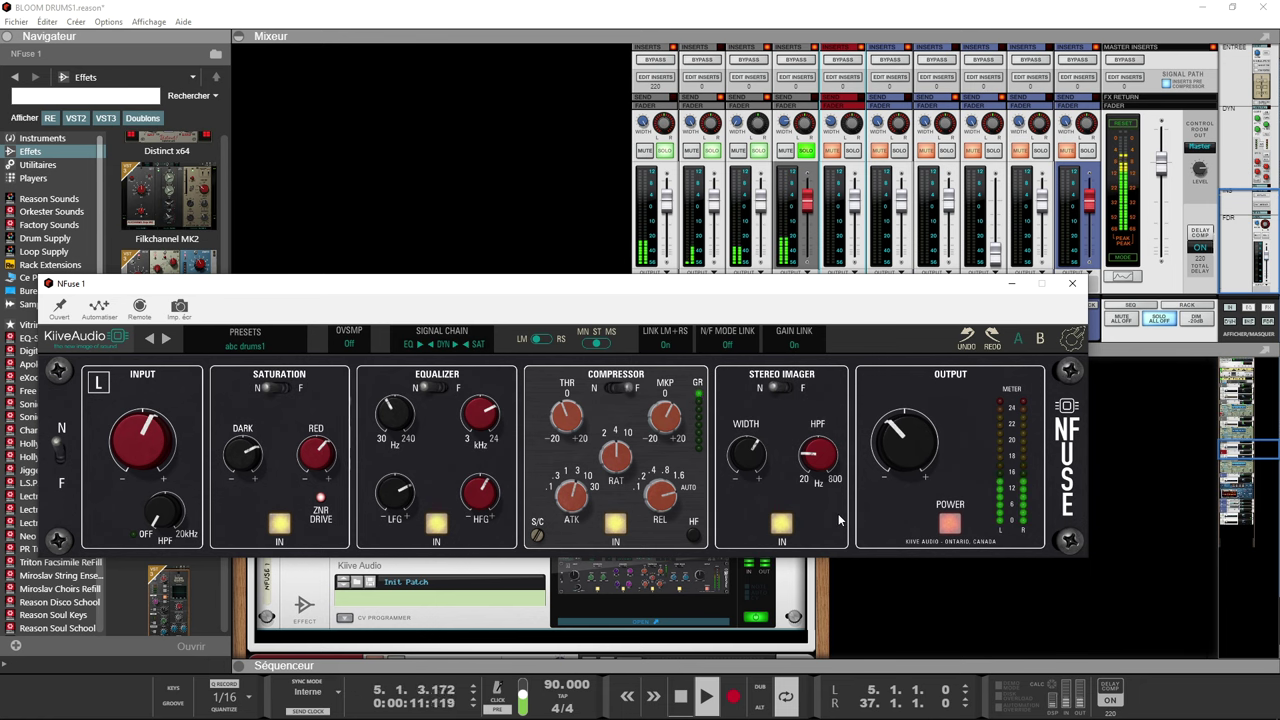
- Sweep the compressor's sidechain filter up to 350 Hz and back down while the drums play
mouse_move(537, 535)
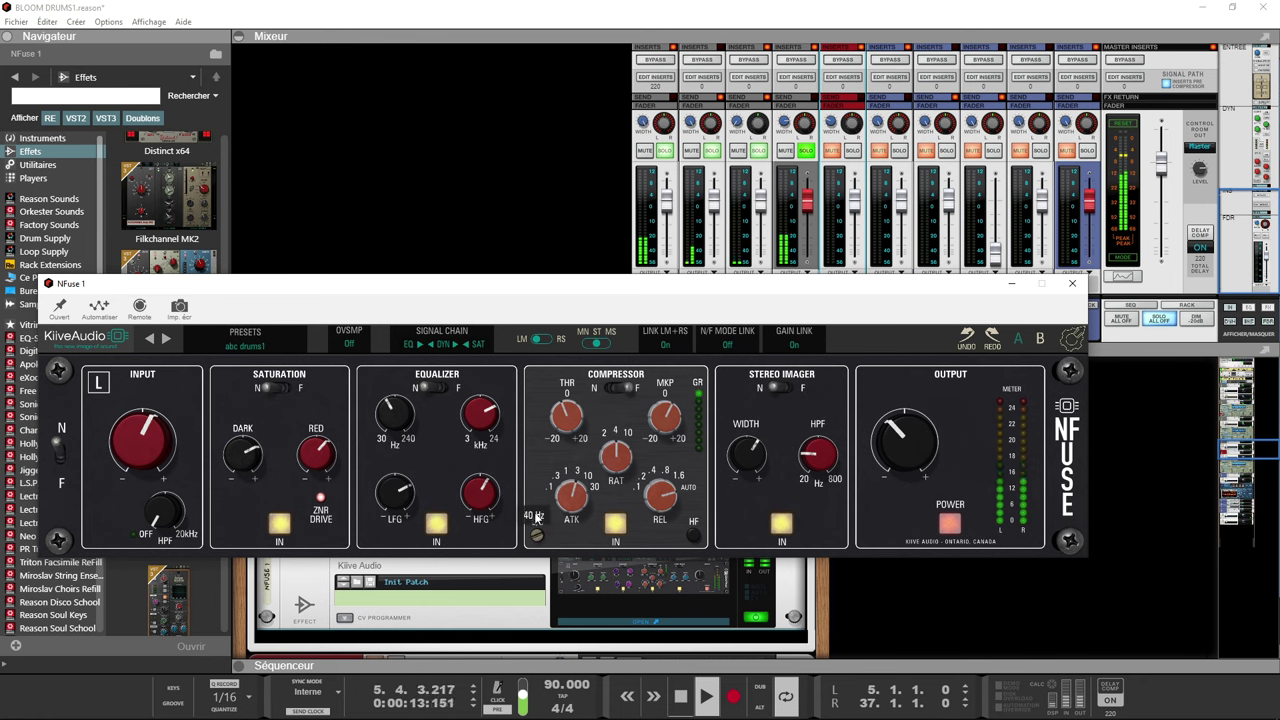
drag(536, 503, 536, 456)
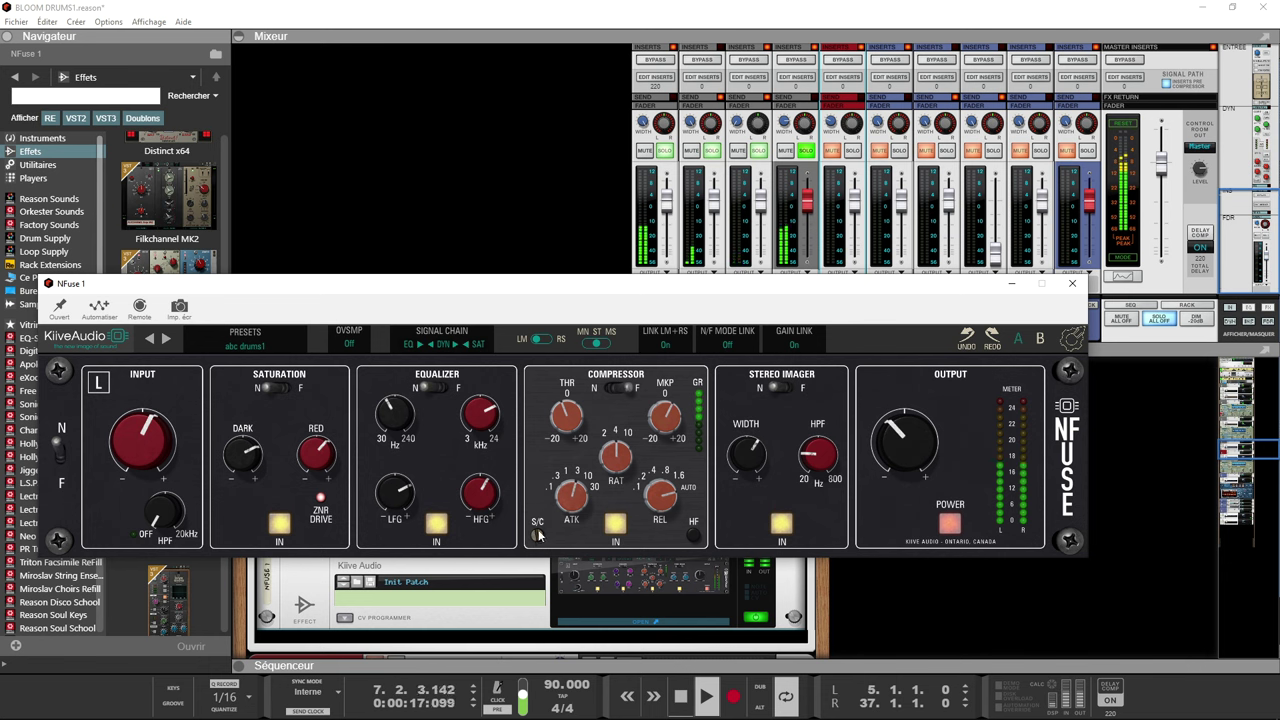
mouse_move(537, 537)
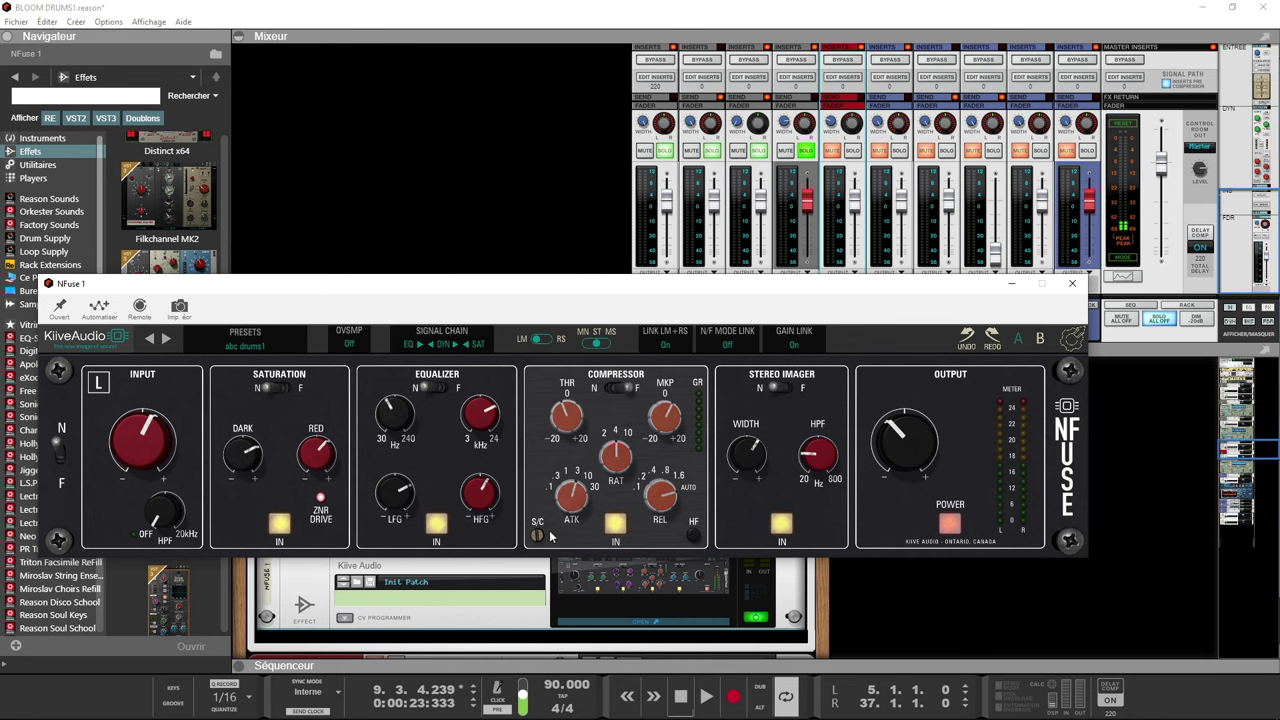
key(space)
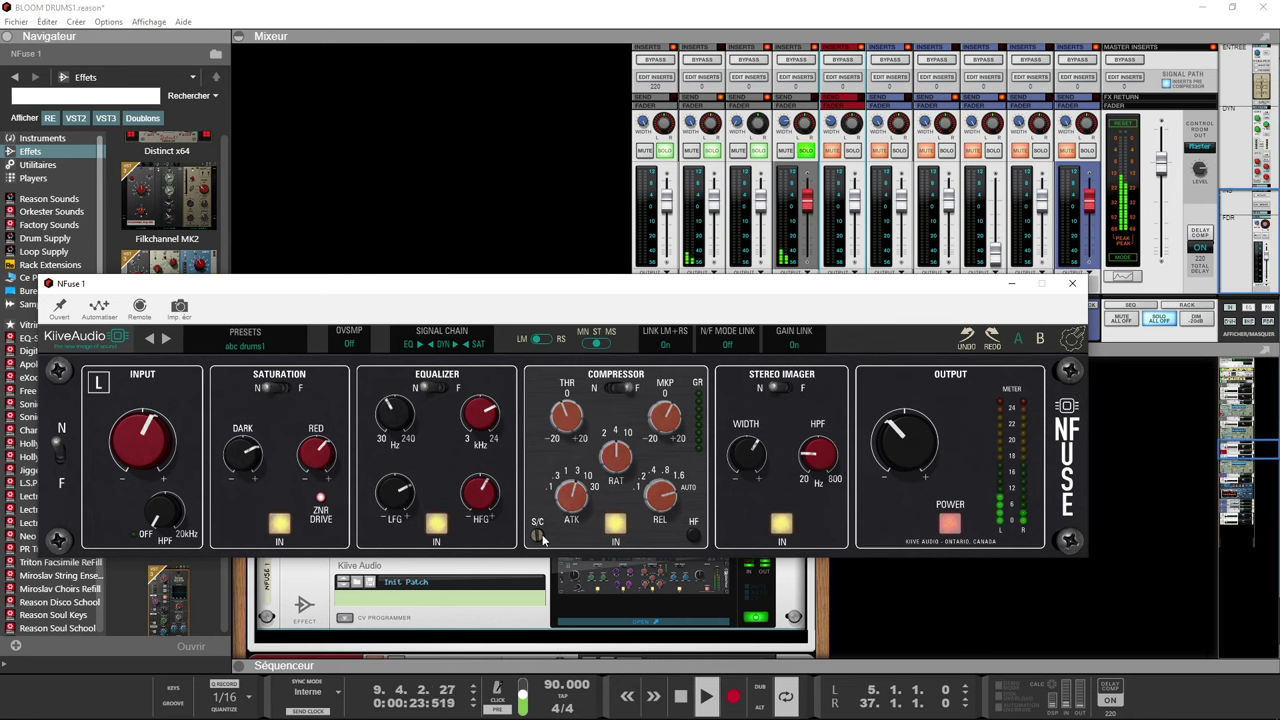
drag(541, 540, 562, 441)
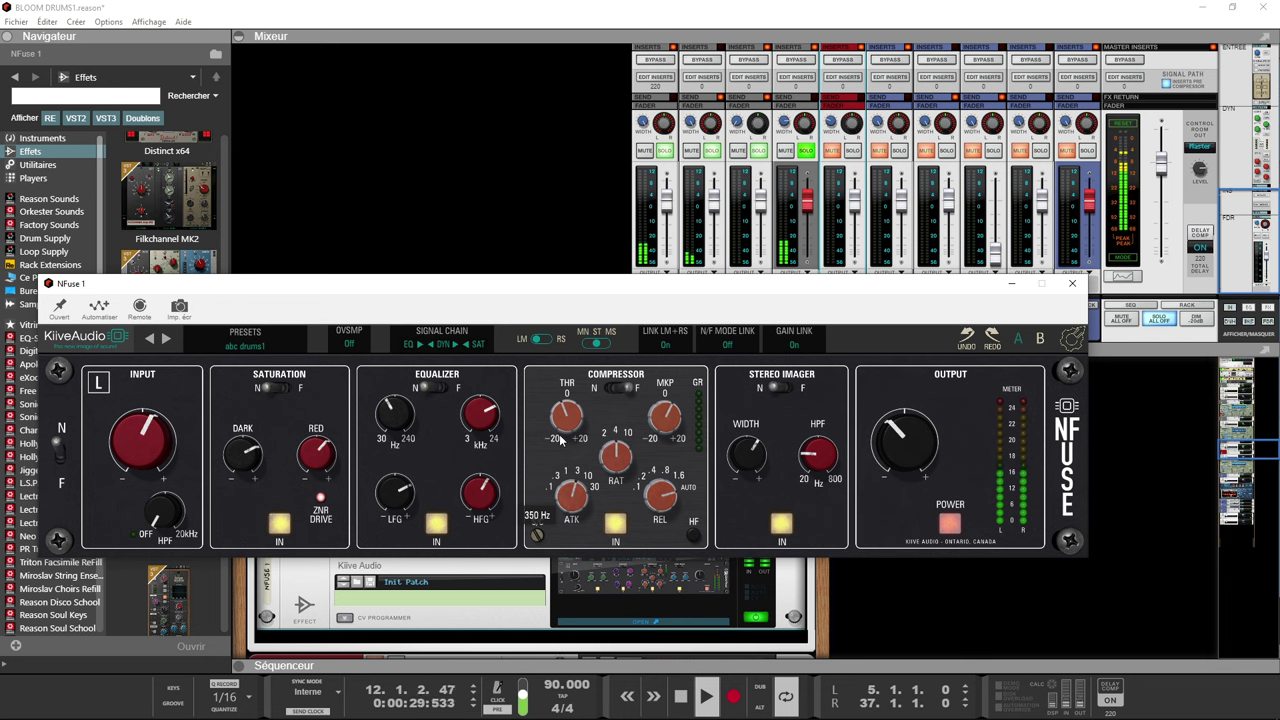
drag(562, 441, 555, 568)
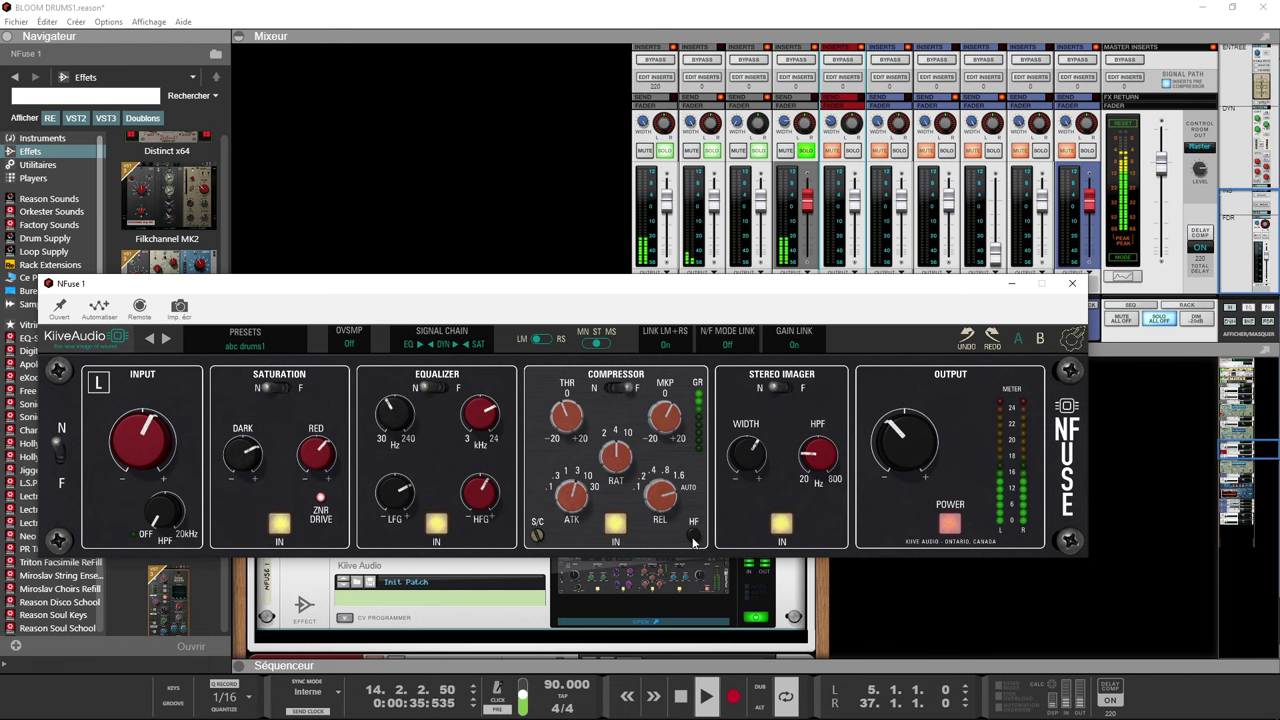
- Adjust the crossover, threshold and makeup gain of the compressor's HF stage, and compare the compressor bypassed and active
click(693, 539)
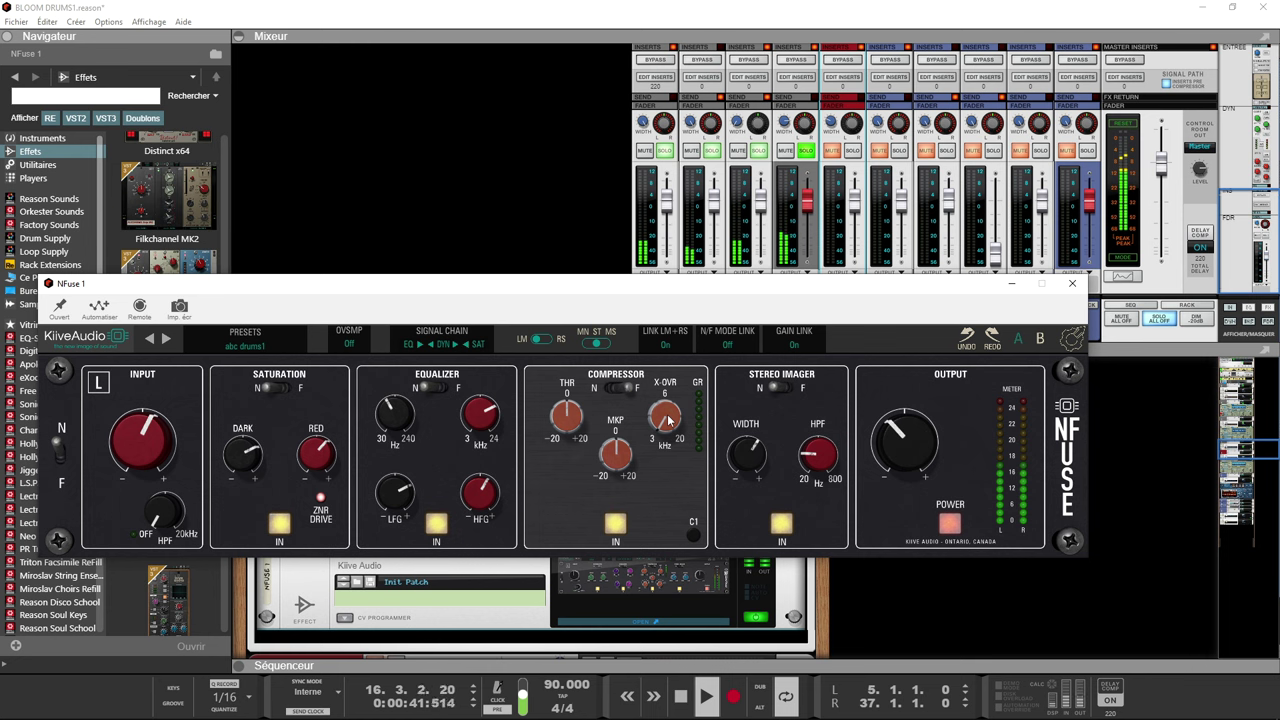
drag(668, 420, 655, 355)
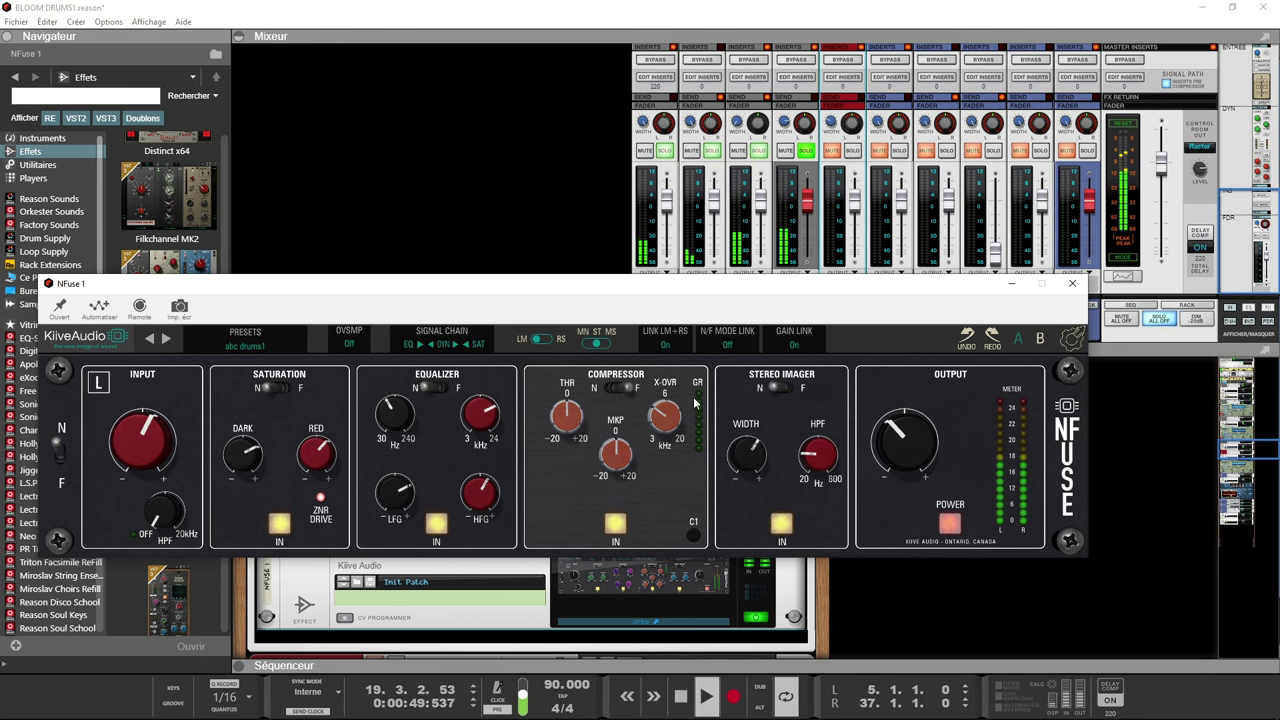
drag(560, 422, 668, 457)
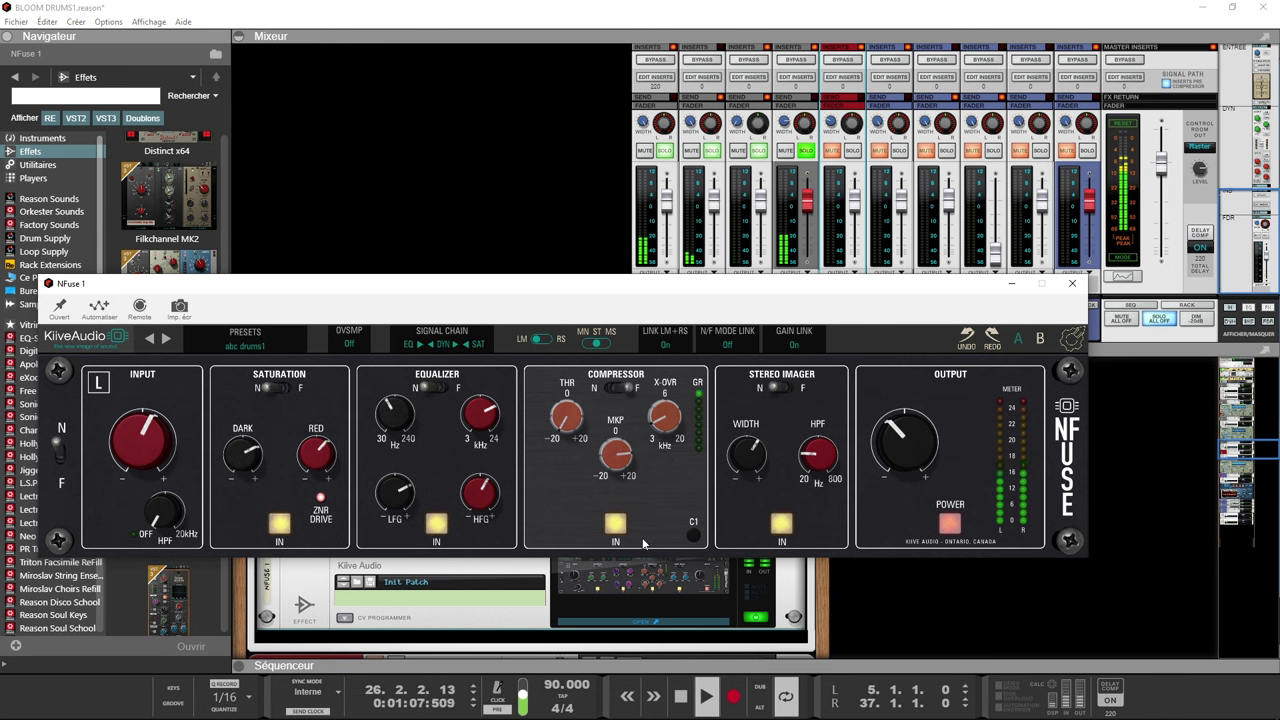
click(615, 525)
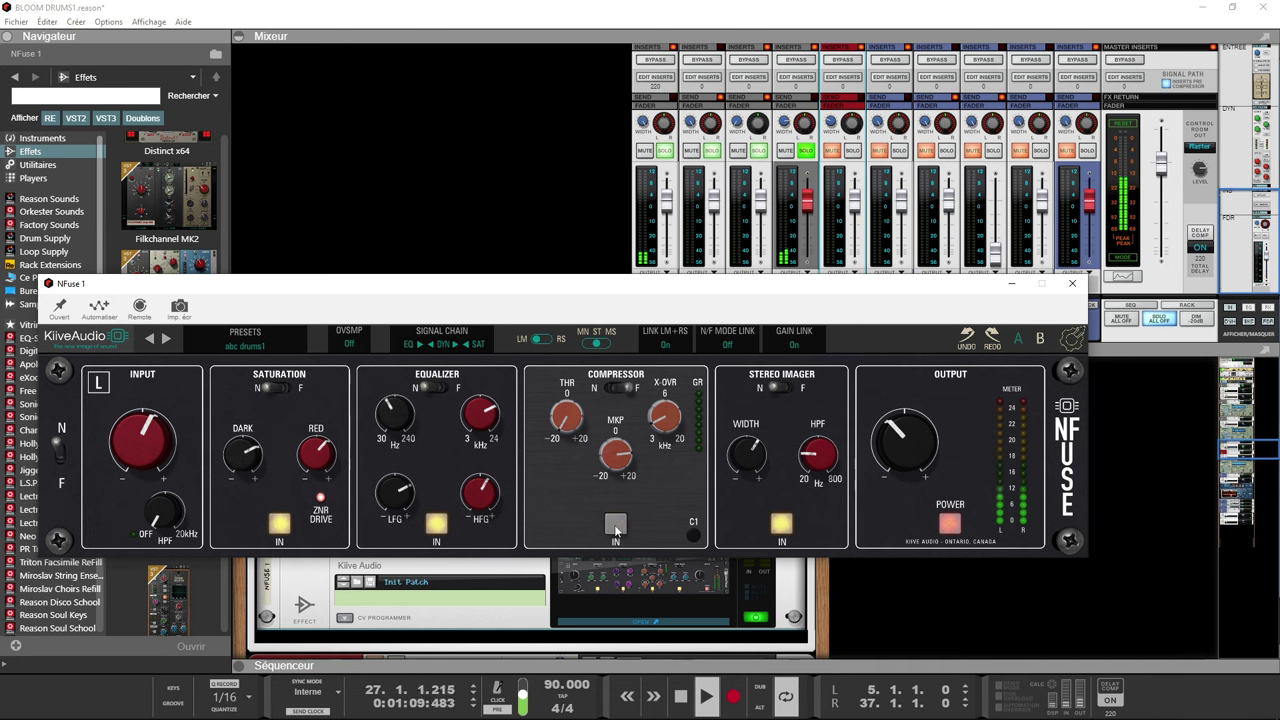
click(615, 527)
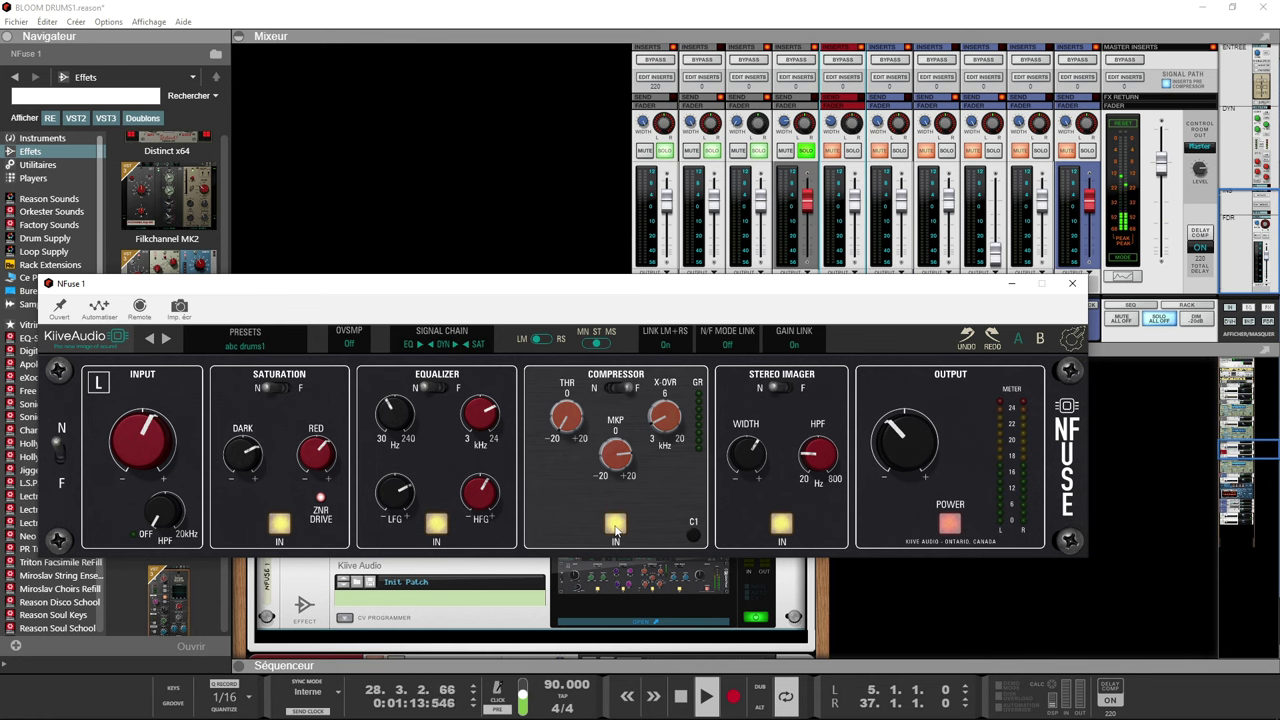
- Move the NFuse window clear of the rack and insert the SSL Fusion HF Compressor after NFuse in the drums chain
drag(666, 289, 832, 29)
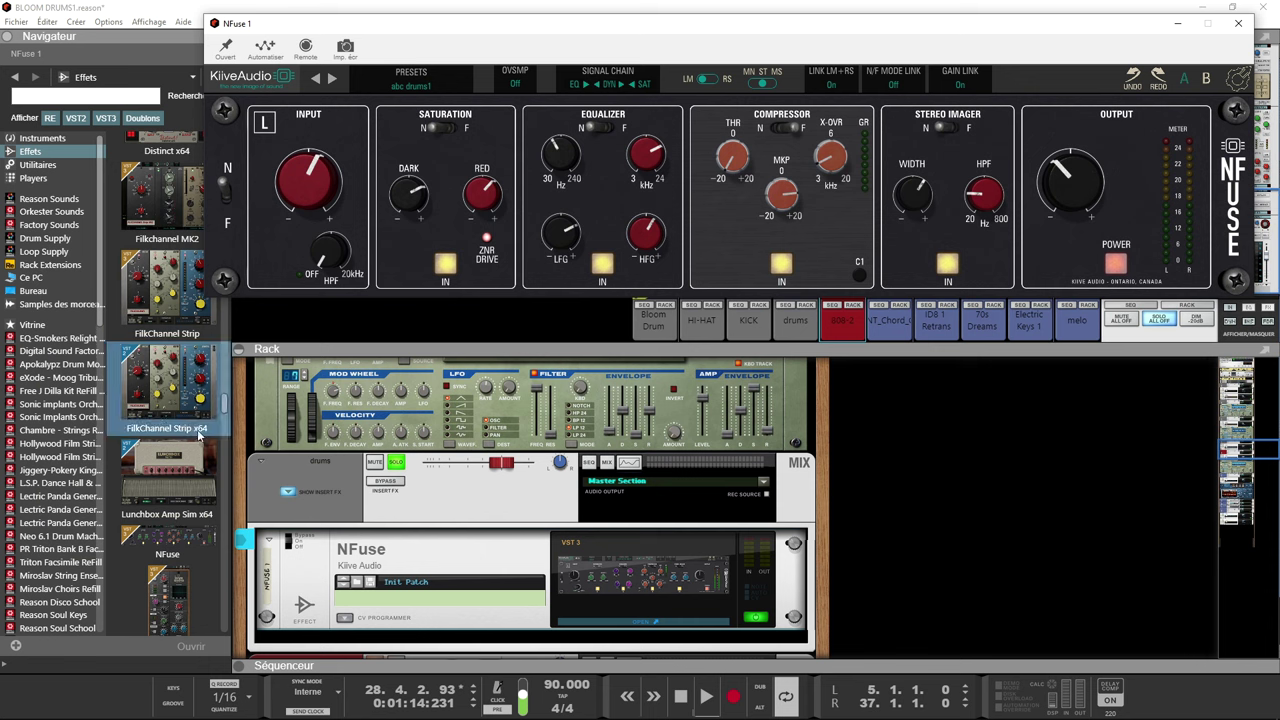
drag(224, 410, 221, 607)
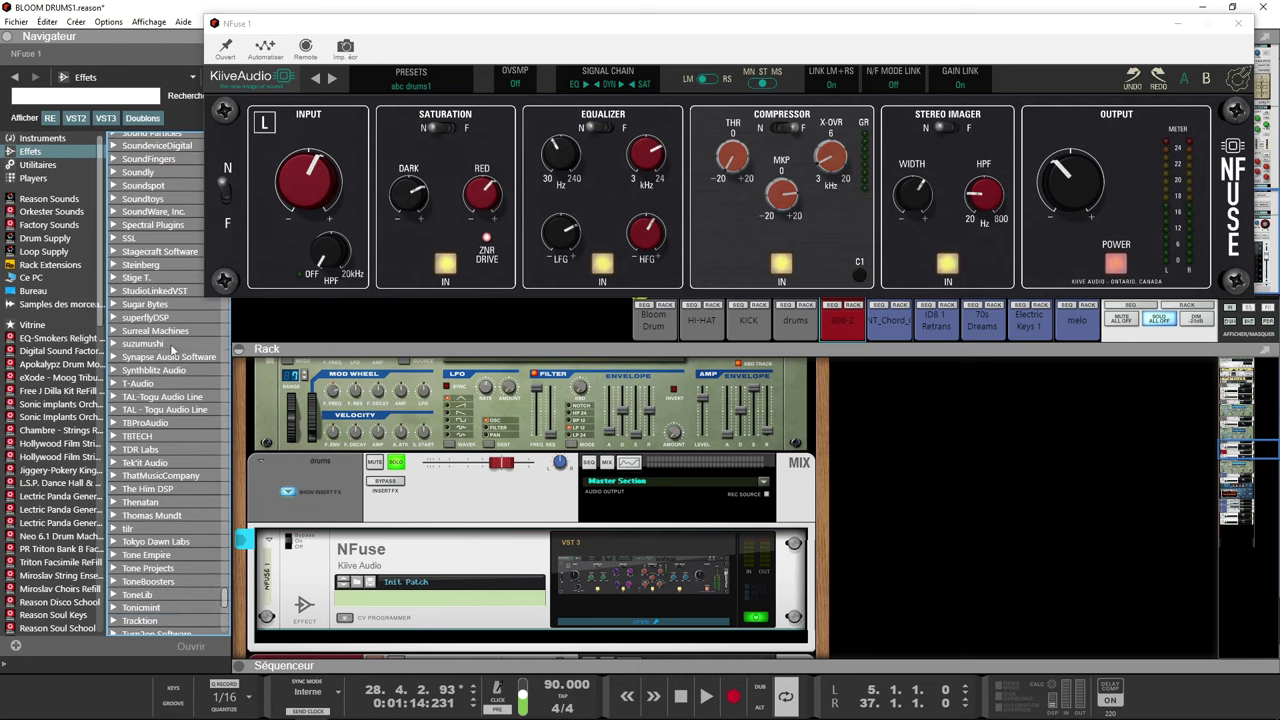
double_click(129, 238)
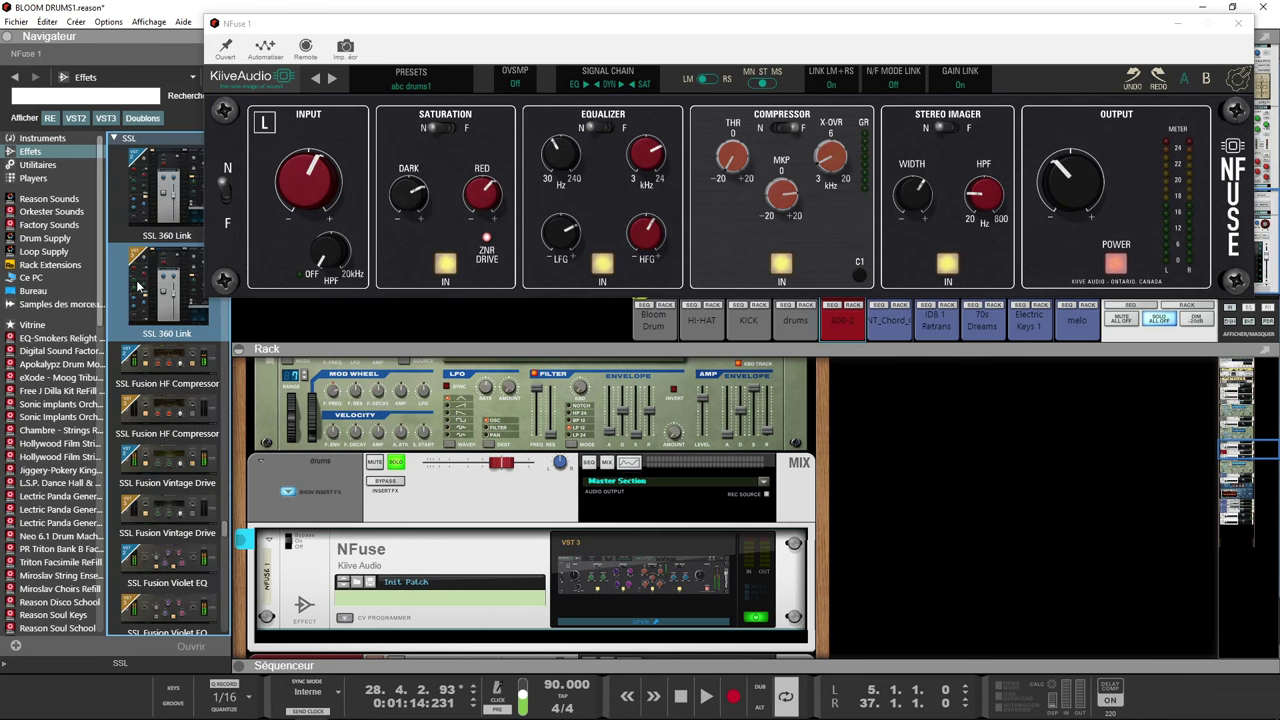
mouse_move(170, 375)
mouse_down()
mouse_move(400, 610)
mouse_move(390, 651)
mouse_move(930, 420)
mouse_move(834, 160)
mouse_move(790, 184)
mouse_move(826, 200)
mouse_move(826, 181)
mouse_up()
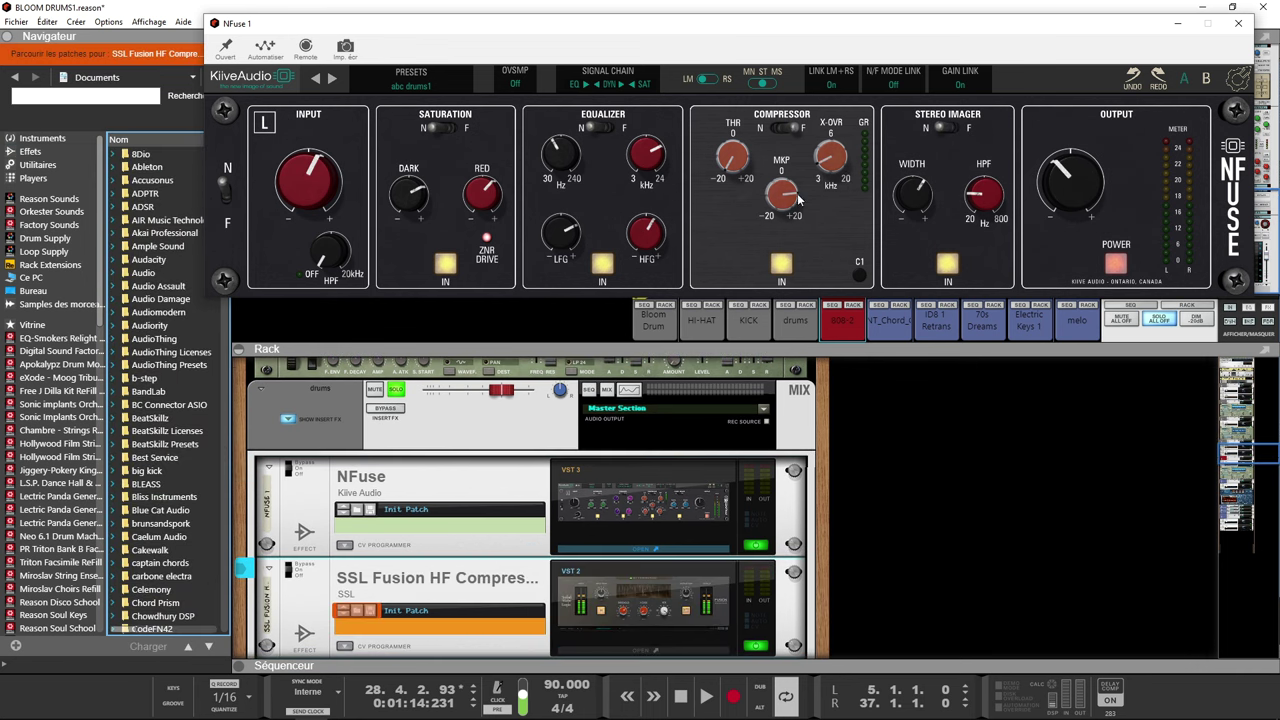
- Open the SSL Fusion HF Compressor below NFuse and examine its threshold, crossover, mix and output trim controls
click(661, 626)
drag(534, 59, 787, 372)
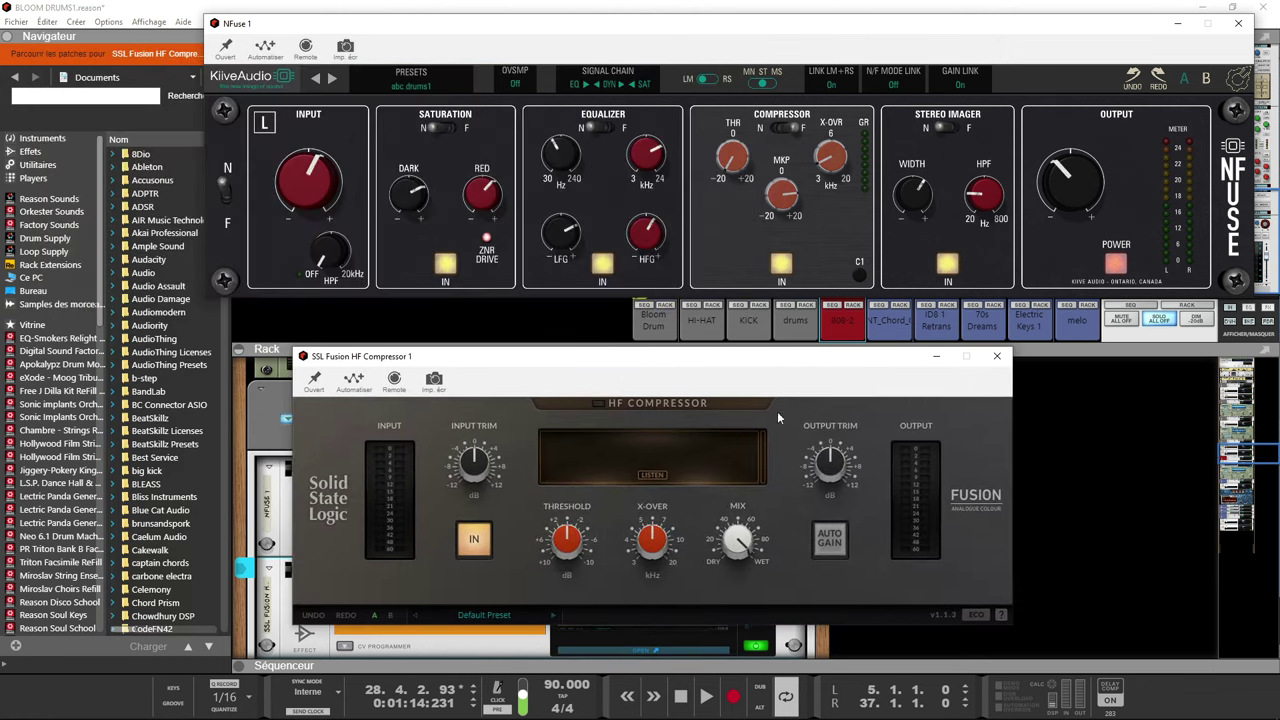
mouse_move(565, 543)
mouse_move(656, 553)
mouse_move(729, 575)
mouse_move(746, 540)
mouse_move(830, 466)
- Replace the HF compressor with SSL Native Bus Compressor 2 and review its S/C HPF and mix beside NFuse's main compressor page
click(85, 52)
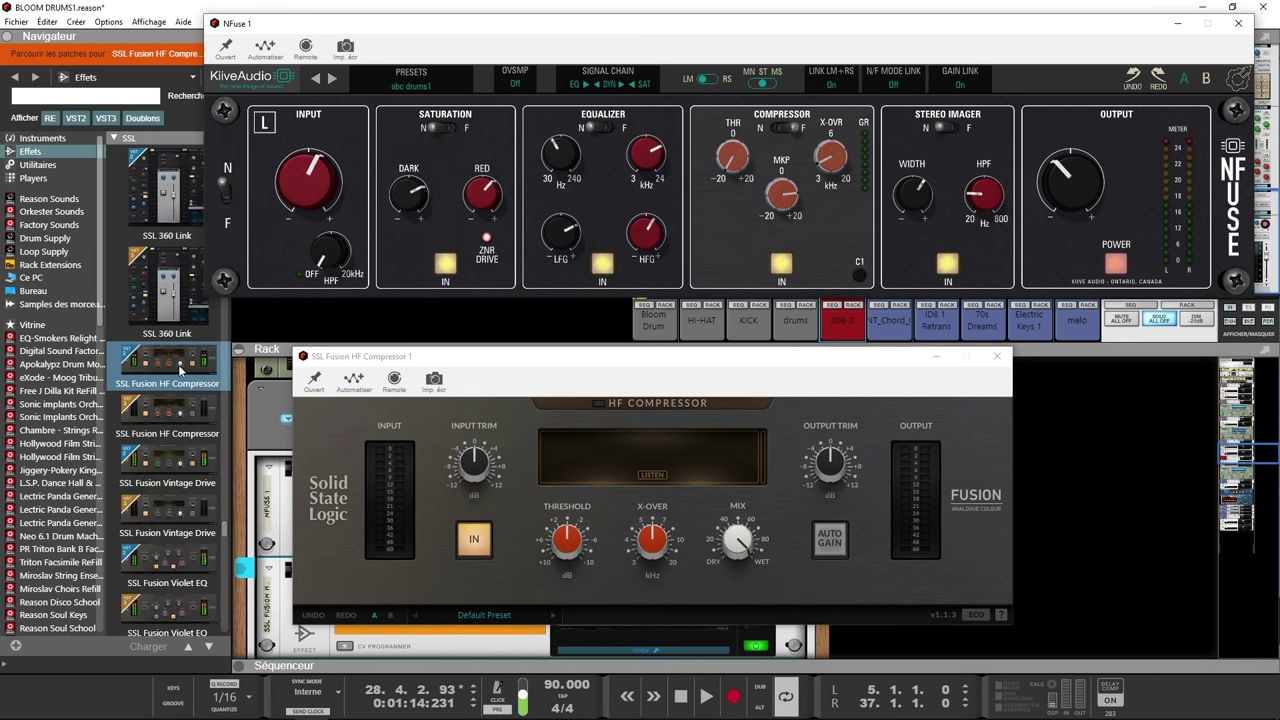
scroll(180, 372, down, 3)
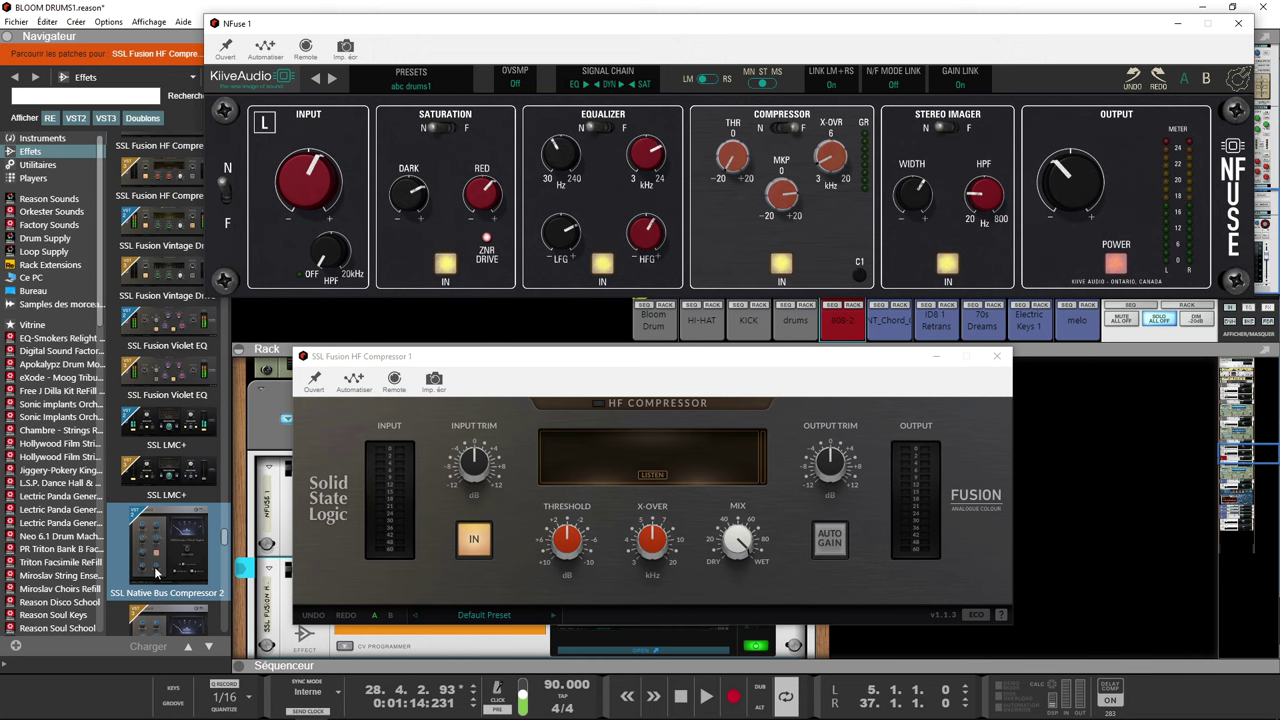
double_click(155, 572)
click(858, 263)
click(690, 566)
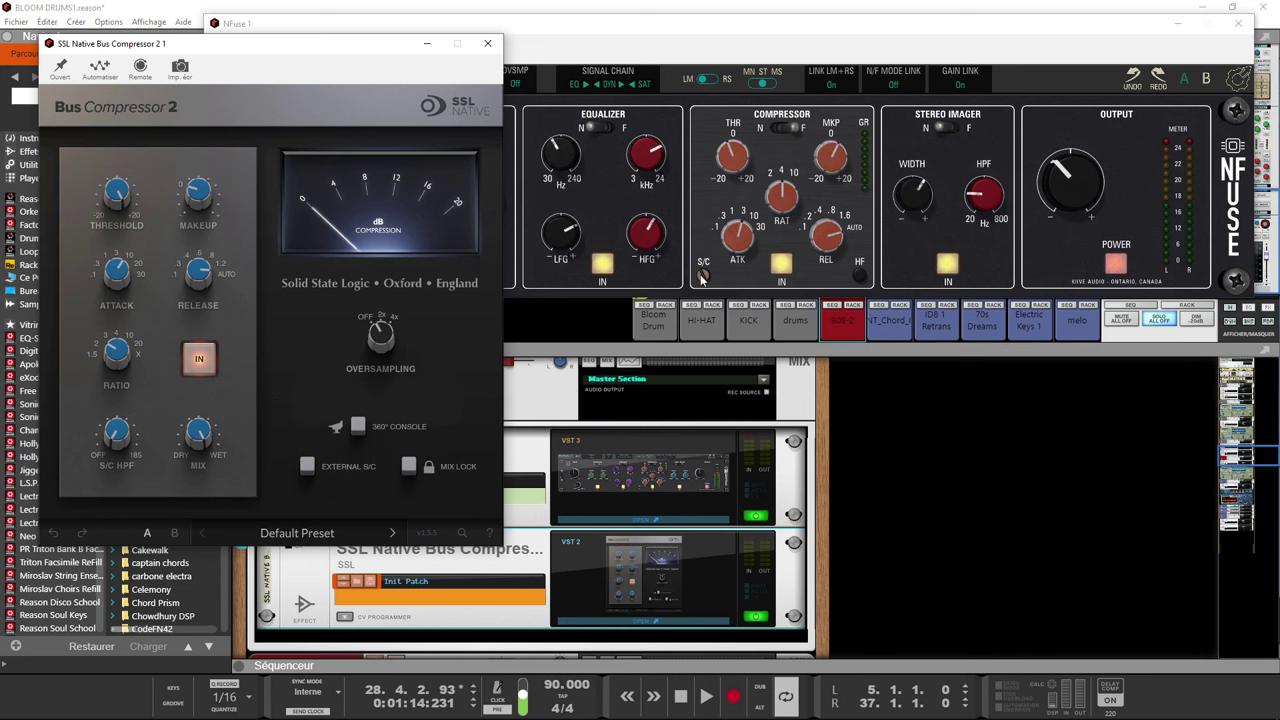
mouse_move(123, 433)
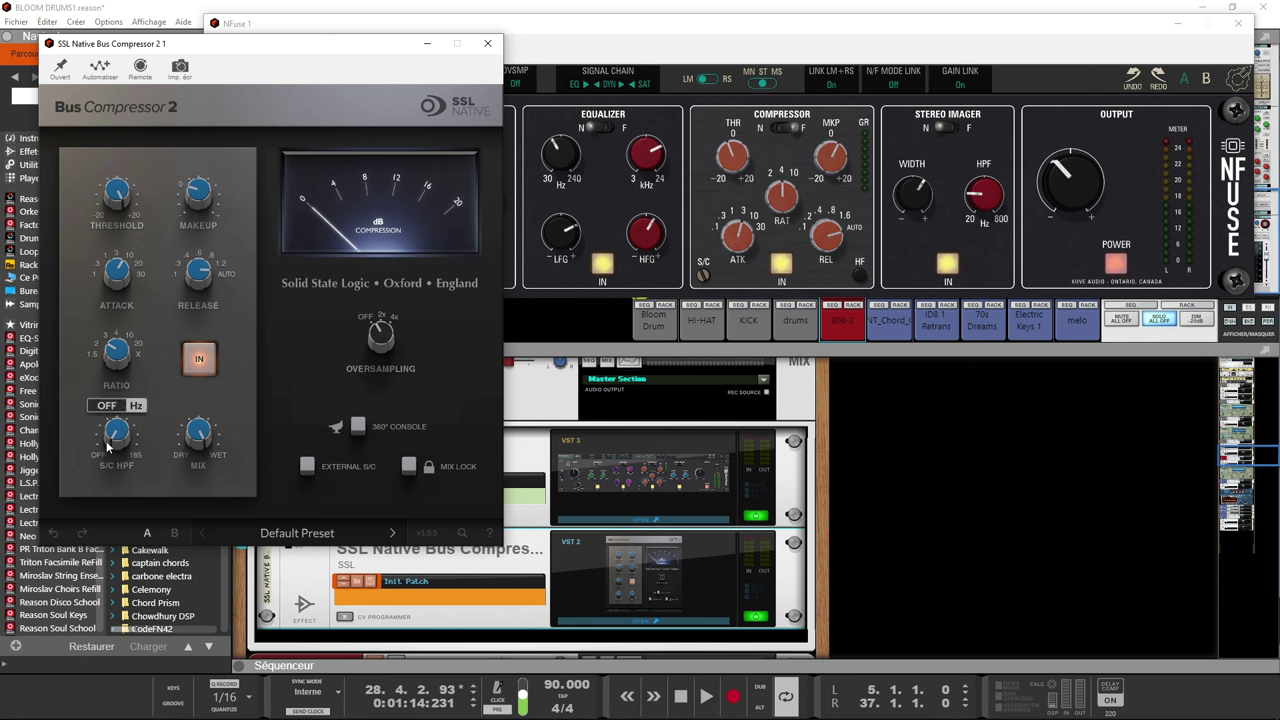
mouse_move(197, 430)
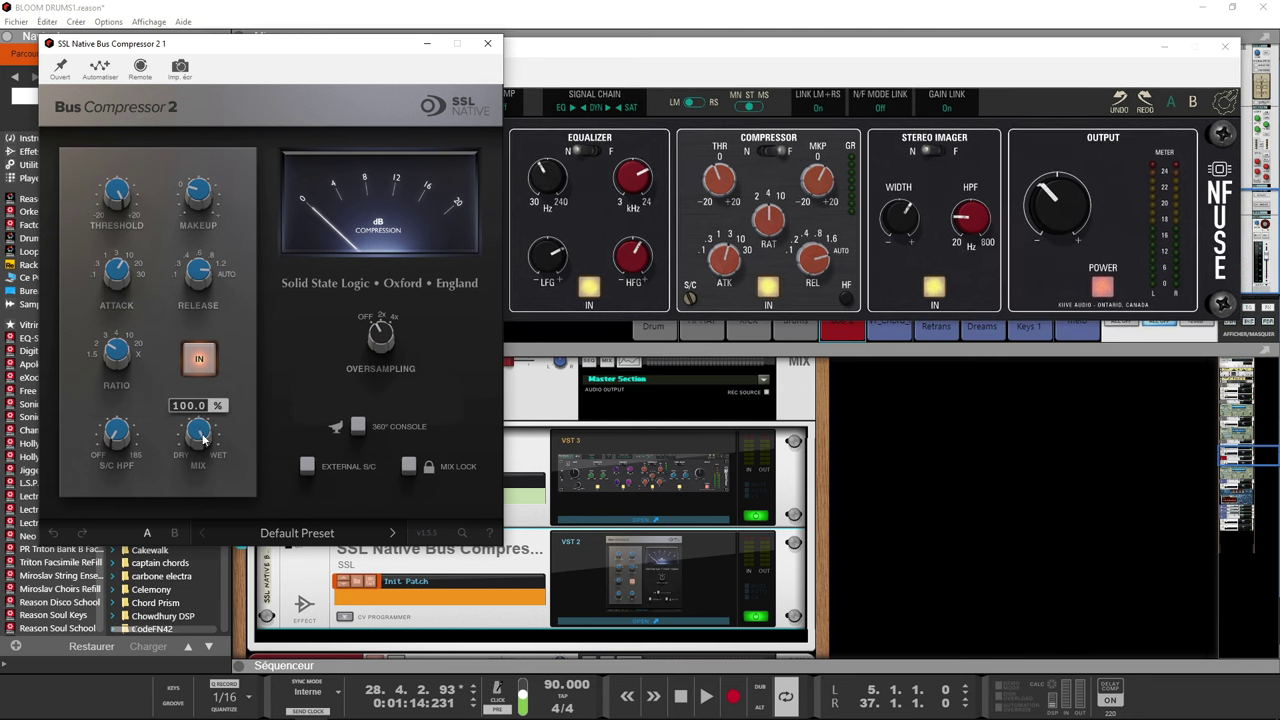
click(487, 43)
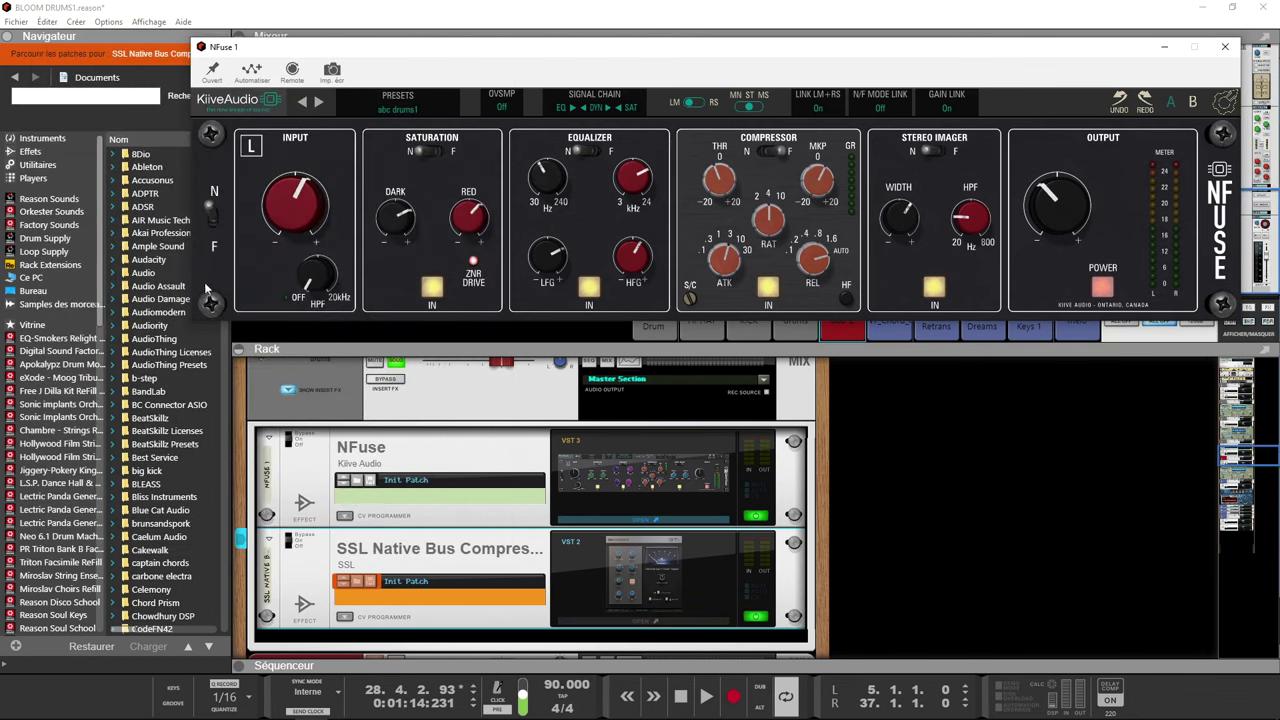
- Swap in the SSL Fusion Violet EQ beside NFuse's F-mode equalizer, and try its high-pass filter before undoing the change
drag(167, 320, 597, 152)
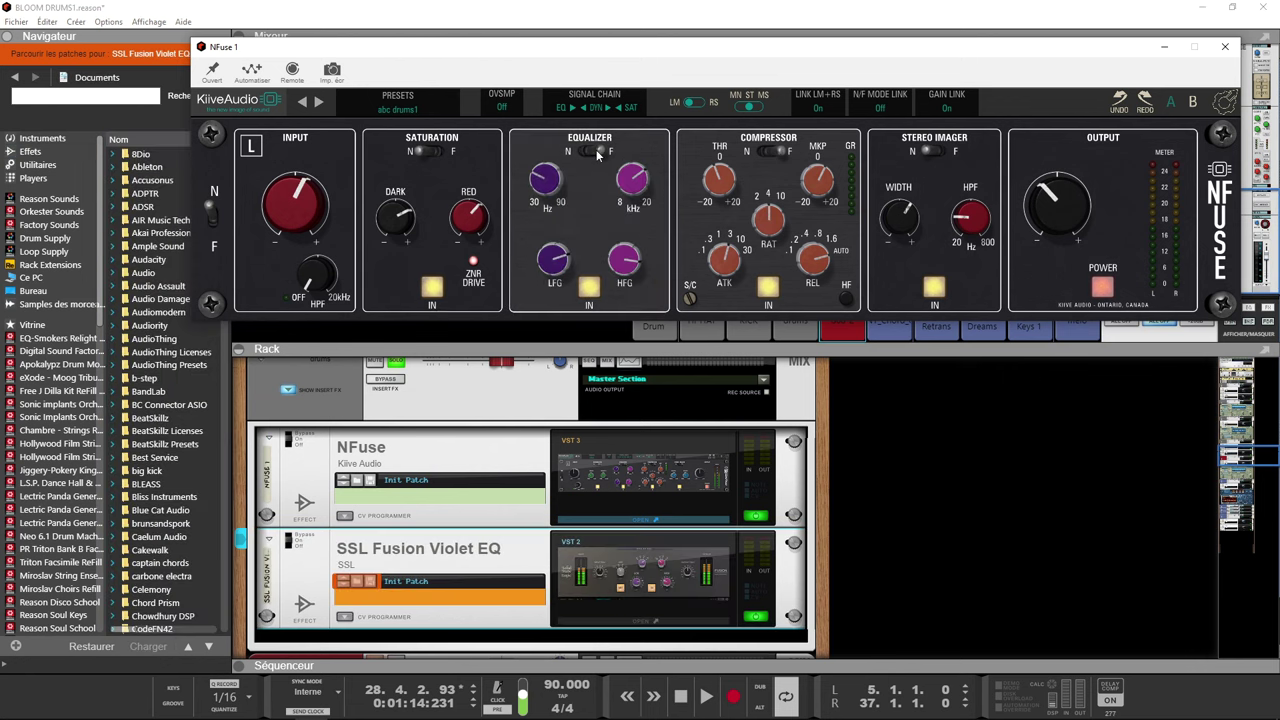
click(616, 595)
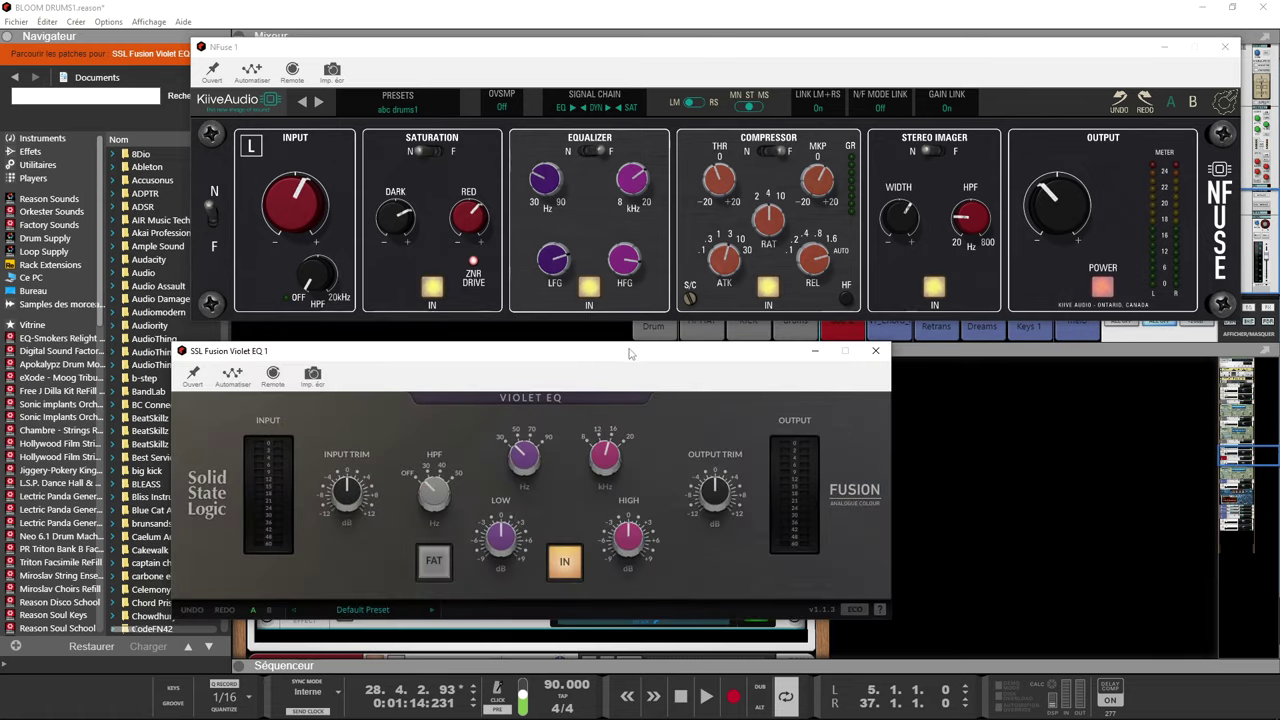
drag(431, 492, 435, 454)
key(ctrl+z)
mouse_move(498, 538)
drag(603, 516, 603, 506)
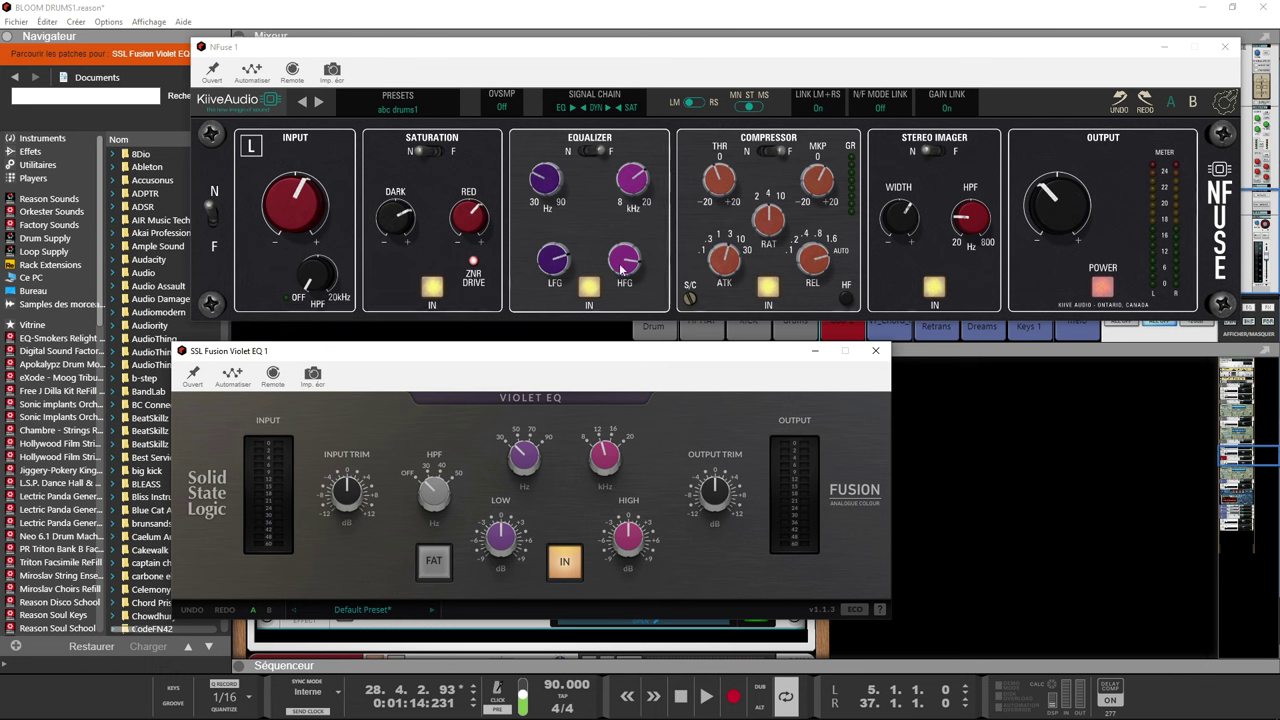
click(876, 355)
- Replace the Violet EQ with the SSL Fusion Vintage Drive and review its drive, density and mix controls
scroll(150, 307, up, 2)
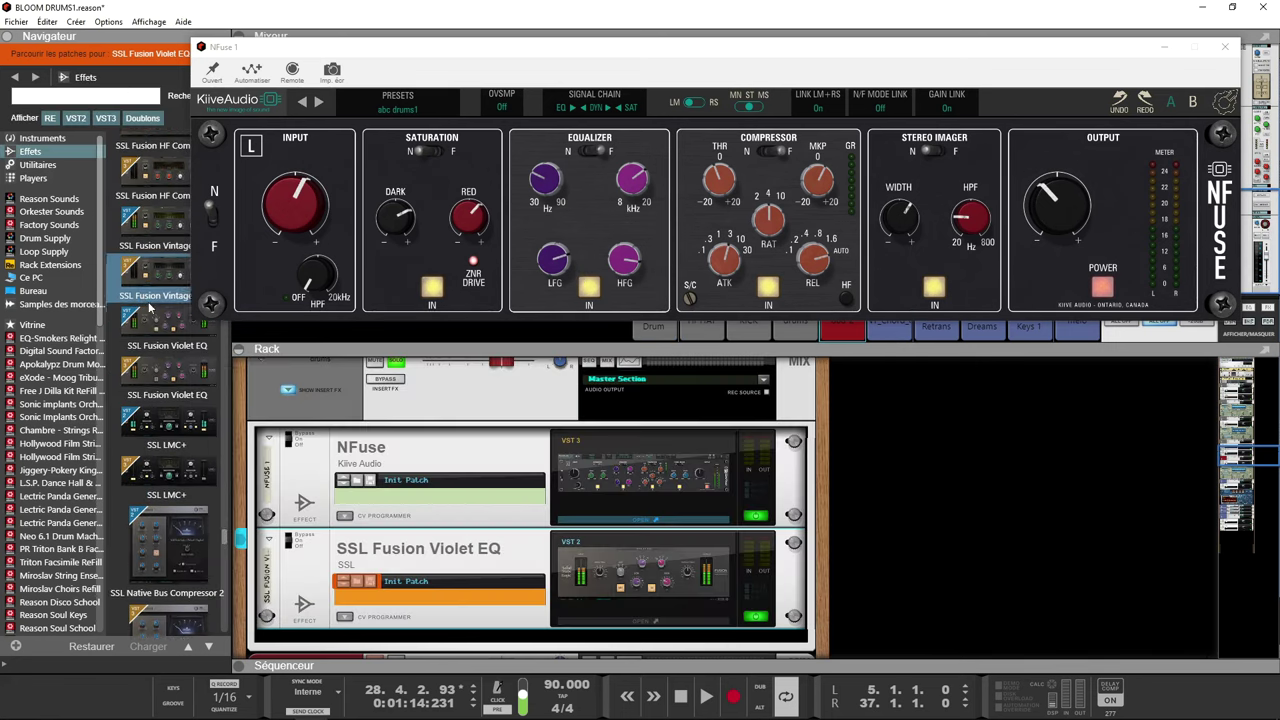
drag(155, 312, 603, 585)
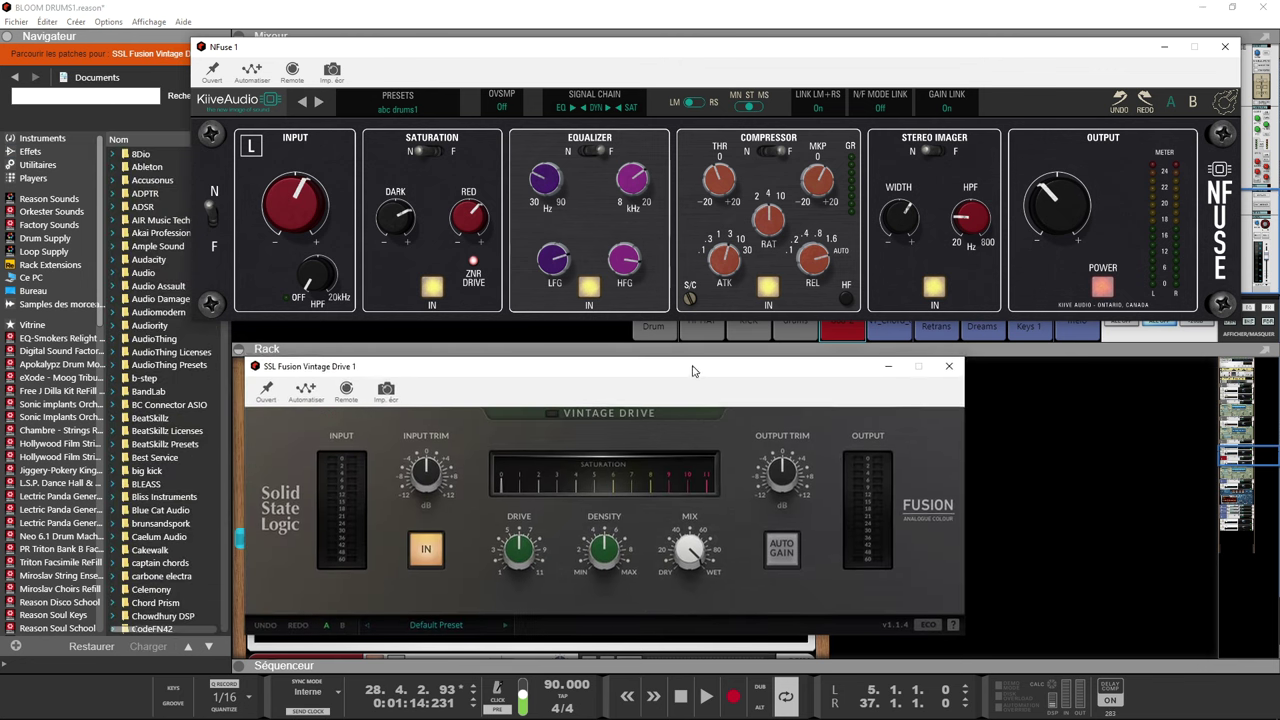
mouse_move(542, 569)
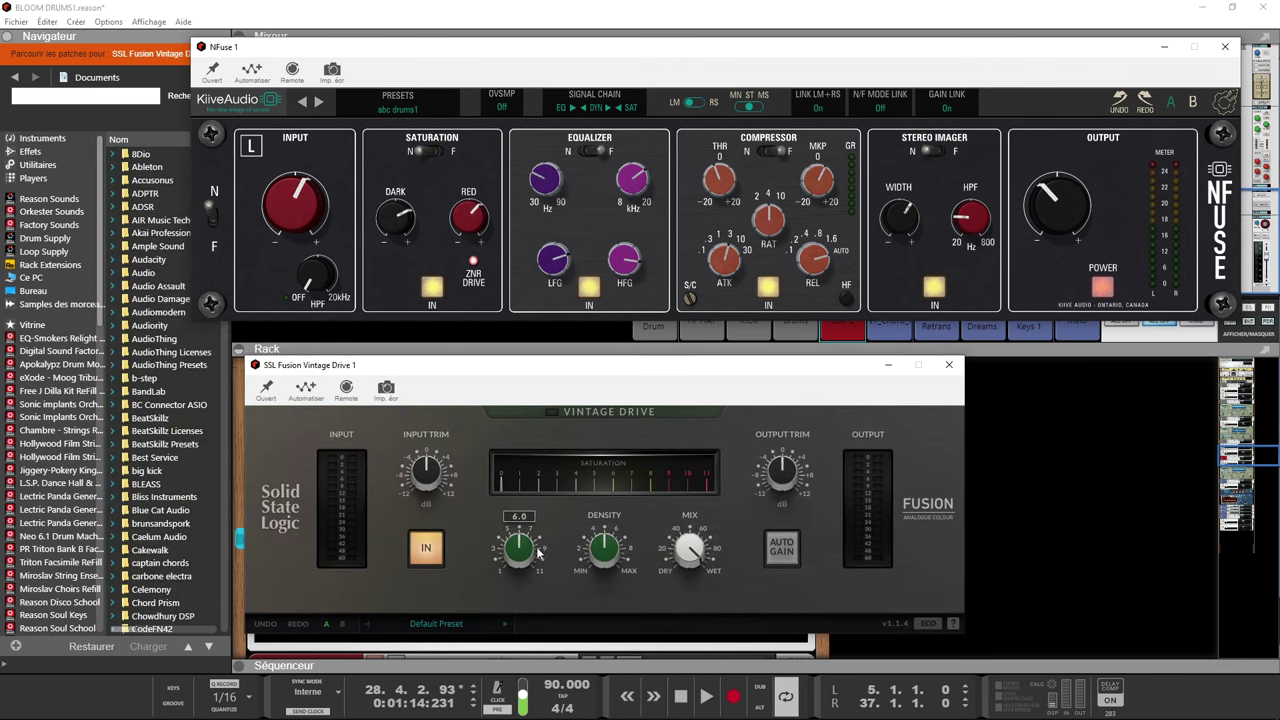
mouse_move(590, 548)
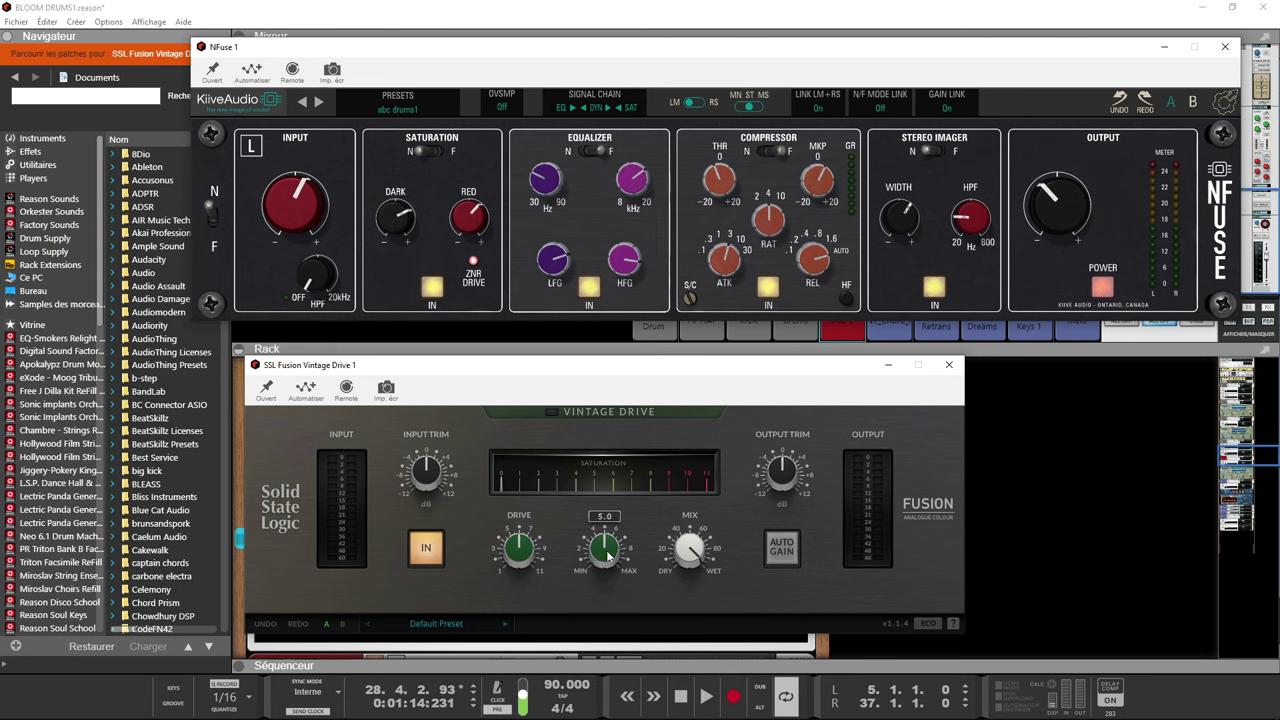
mouse_move(688, 566)
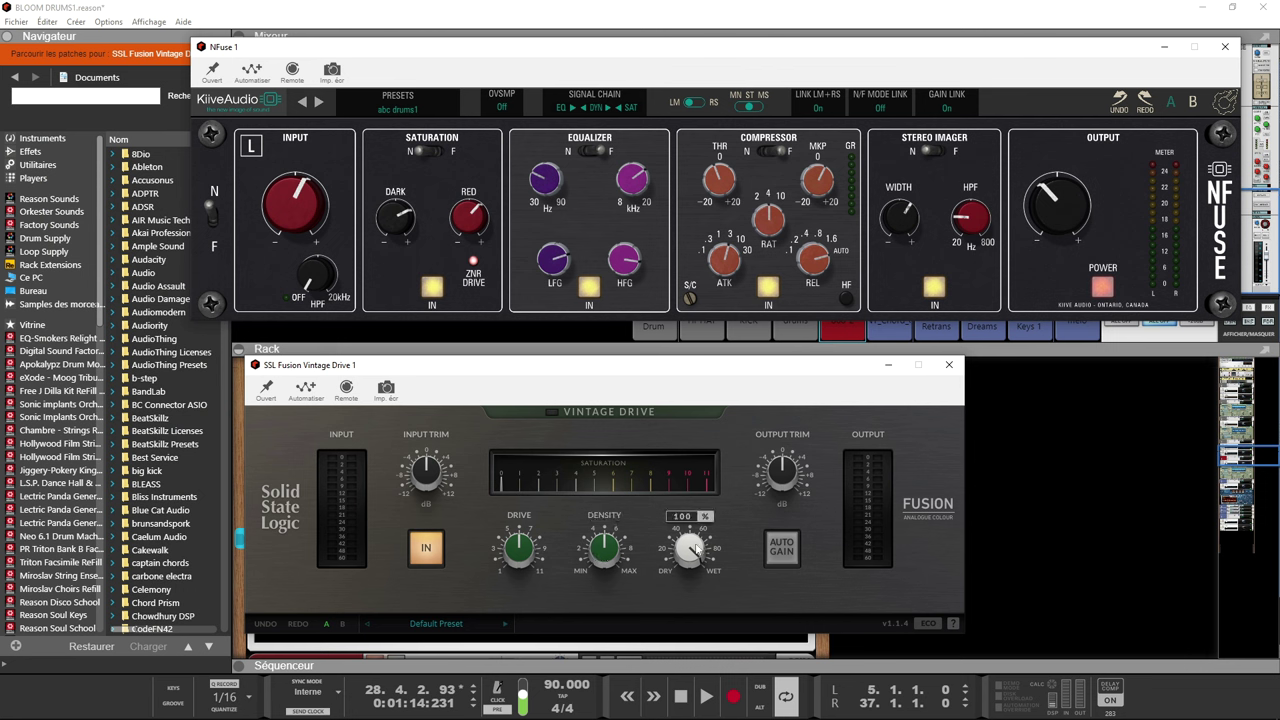
- Switch NFuse's saturation to F mode for comparison with the SSL Fusion Vintage Drive, and remove the Vintage Drive from the rack
click(437, 152)
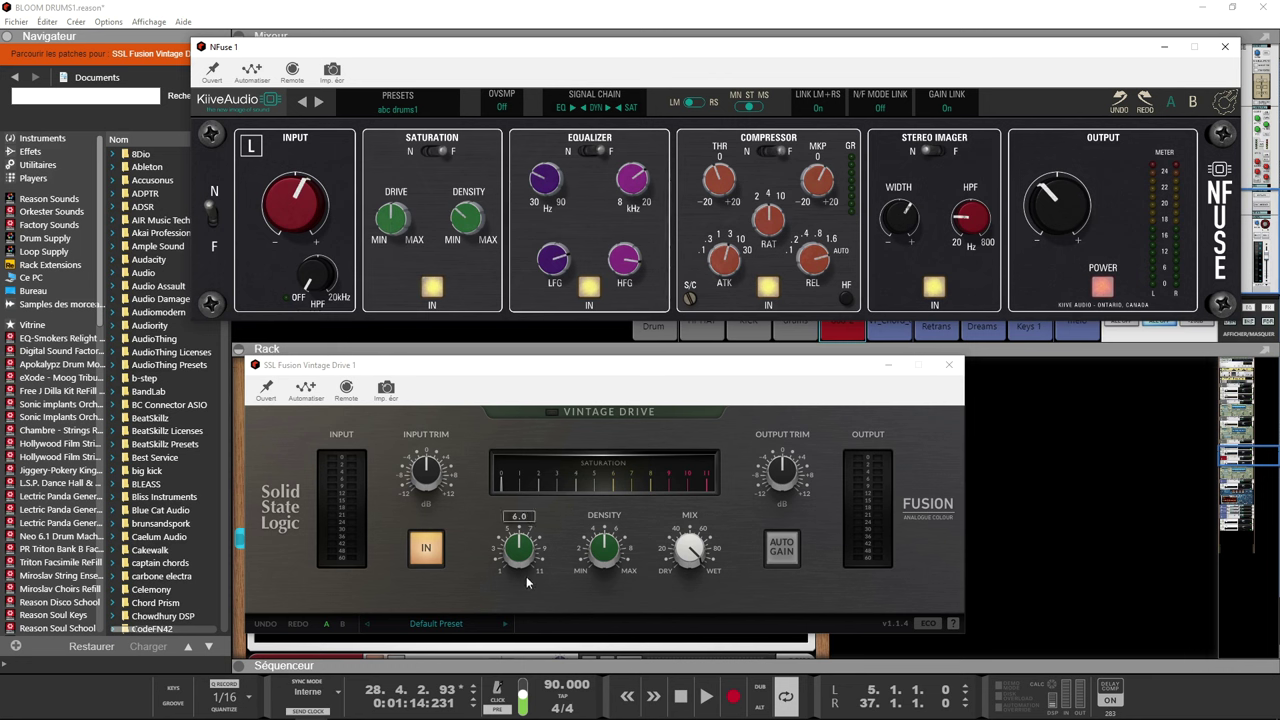
mouse_move(688, 555)
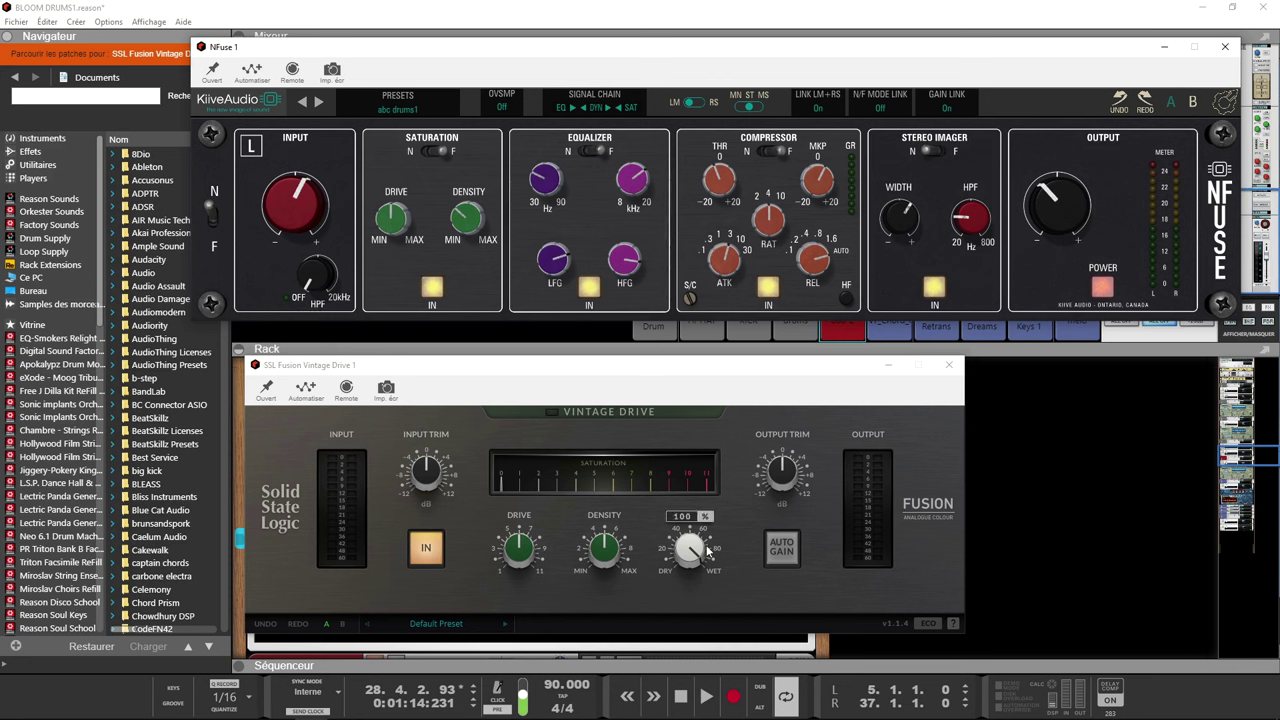
click(949, 364)
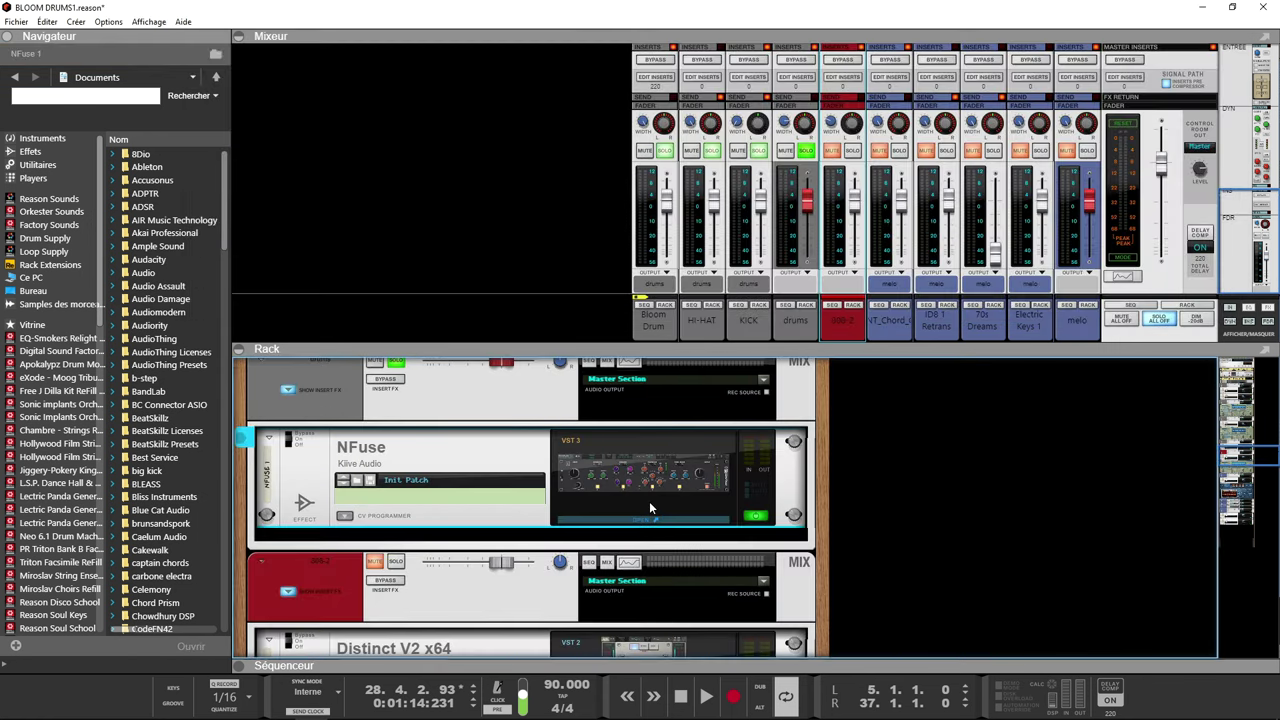
- Reopen NFuse and switch its input/output section, saturation, equalizer, compressor and stereo imager to N mode
click(649, 501)
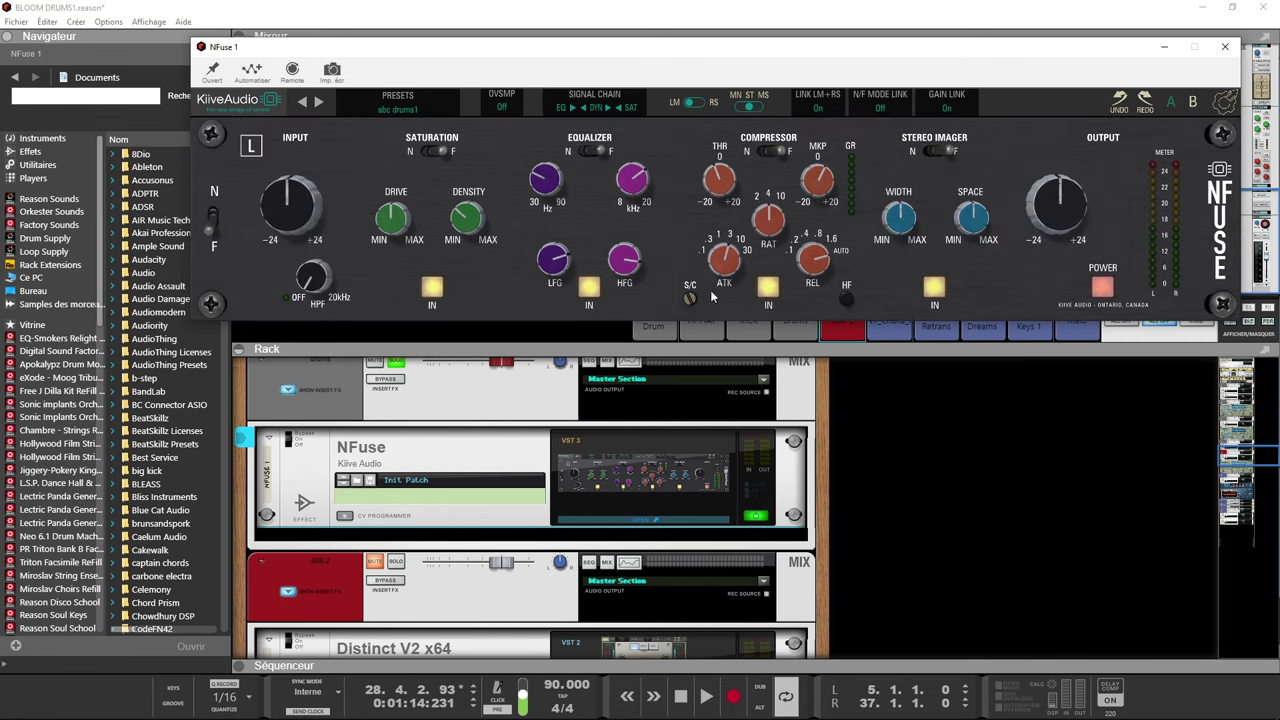
click(214, 216)
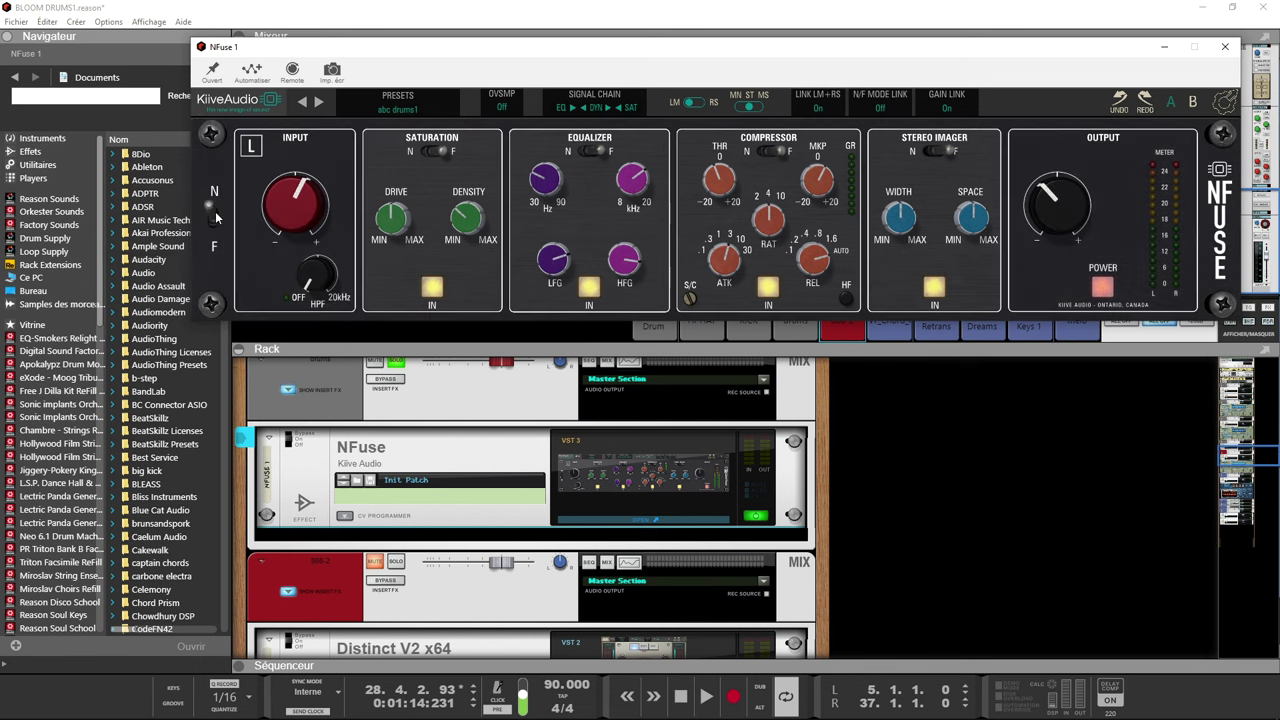
click(438, 153)
click(592, 152)
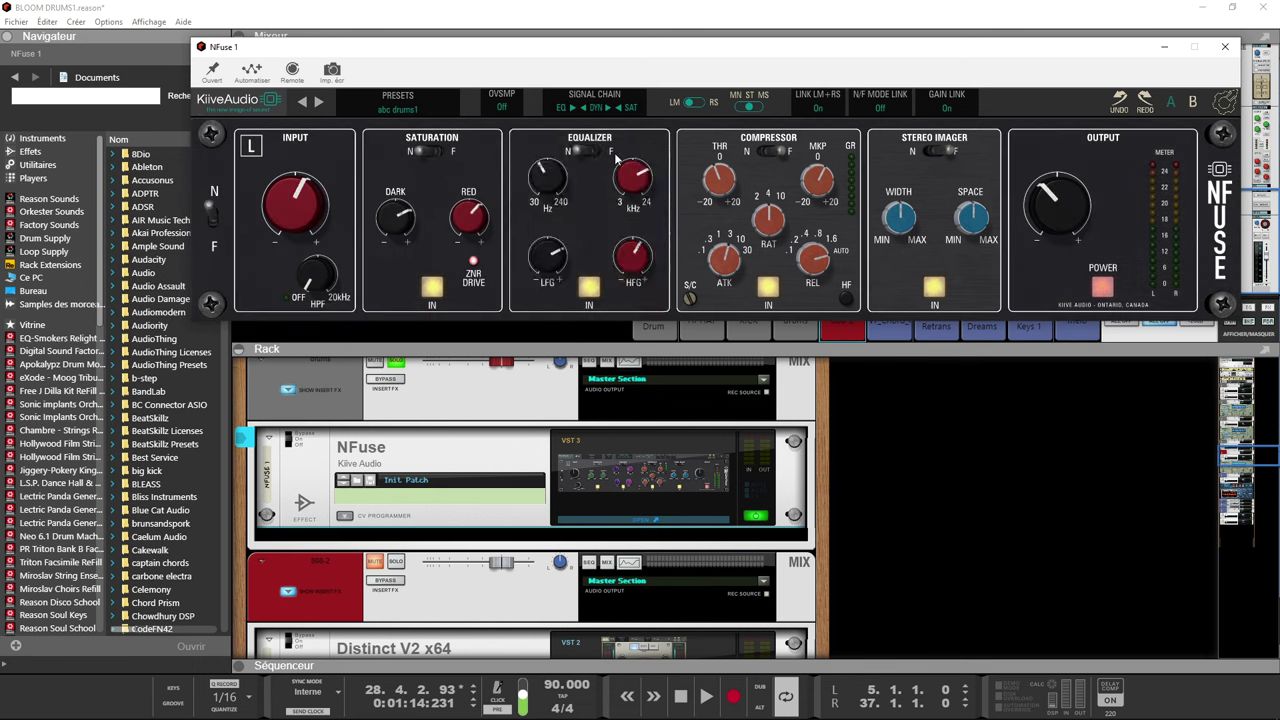
click(770, 152)
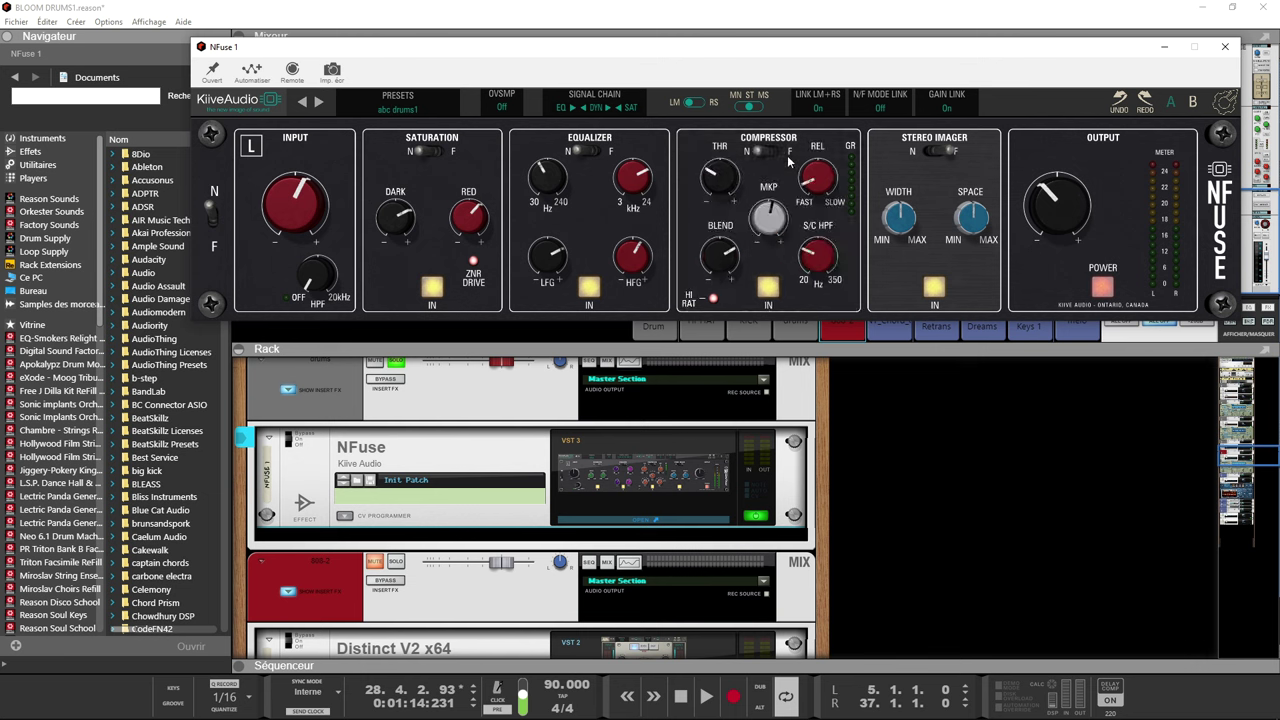
click(918, 152)
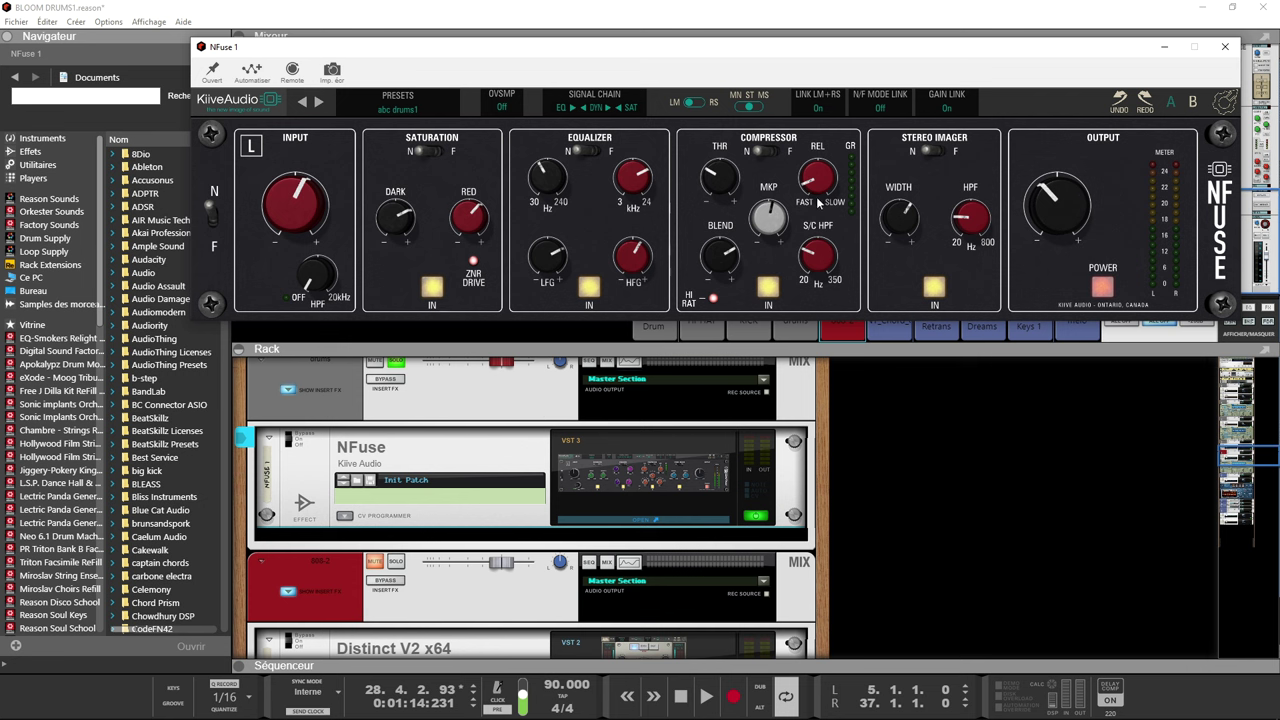
- Toggle NFuse's input/output section between F and N, ending on F, and set all four processing modules to F mode
click(213, 230)
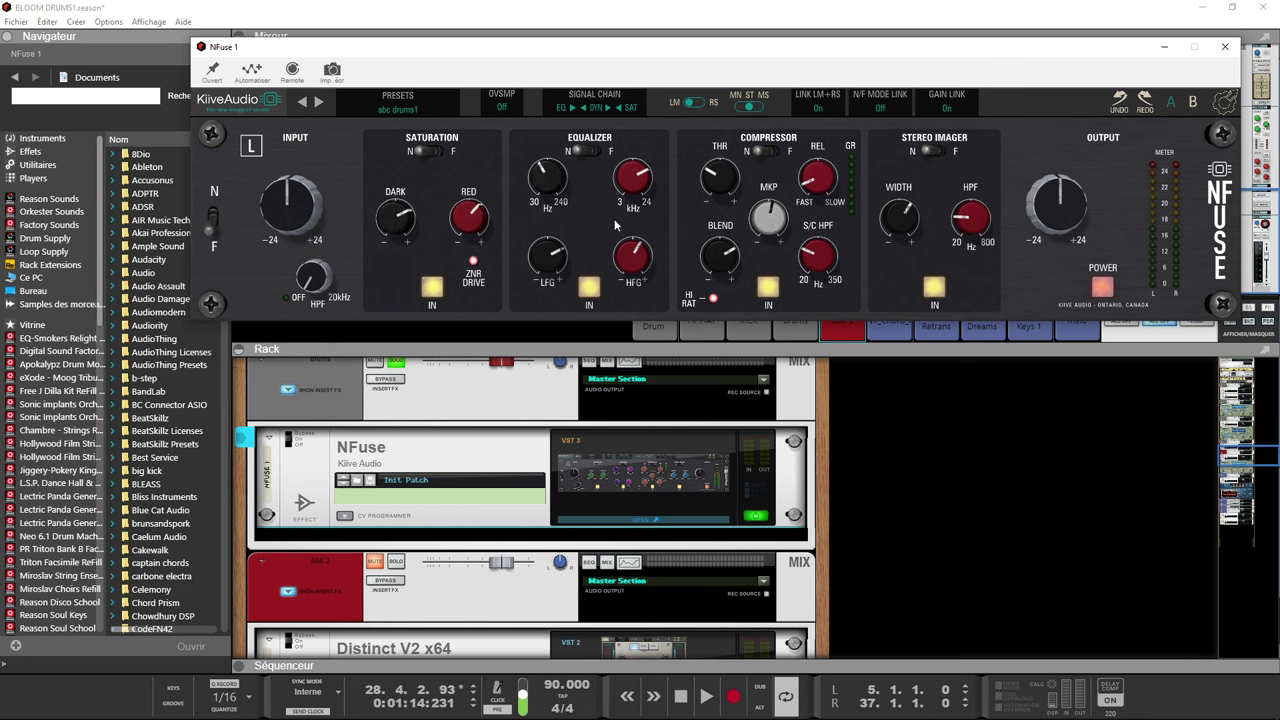
click(212, 213)
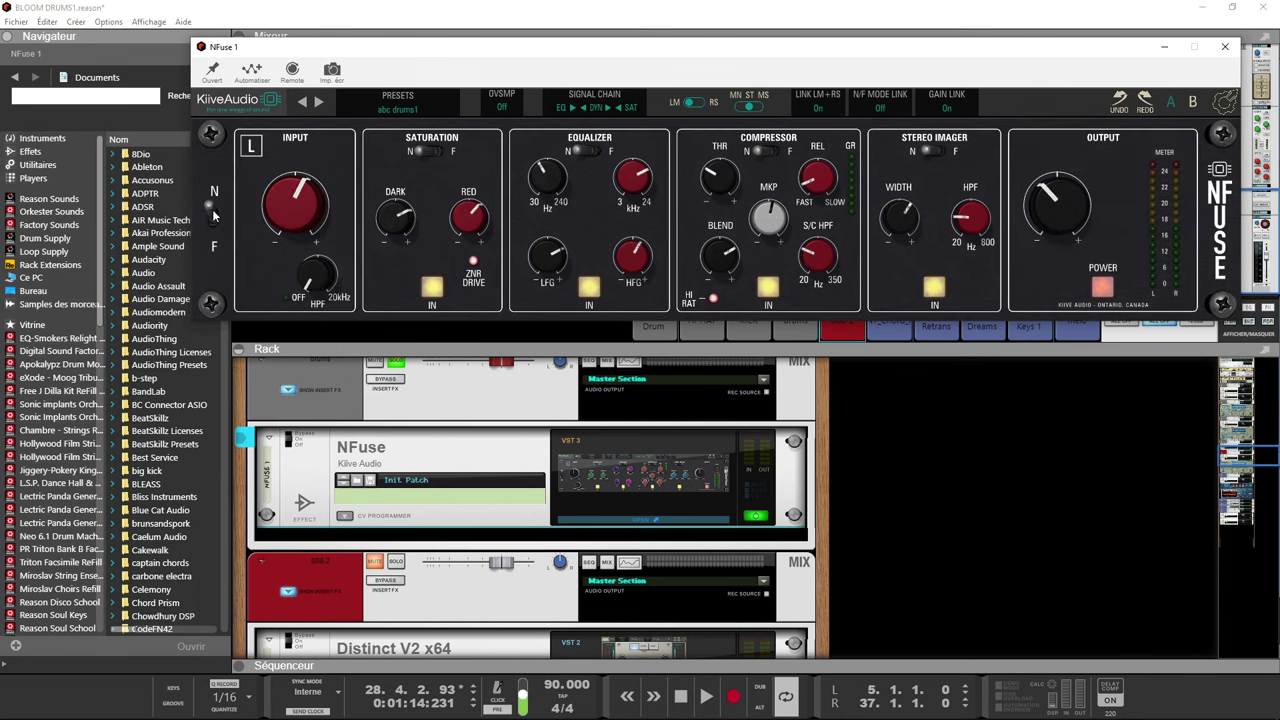
click(213, 234)
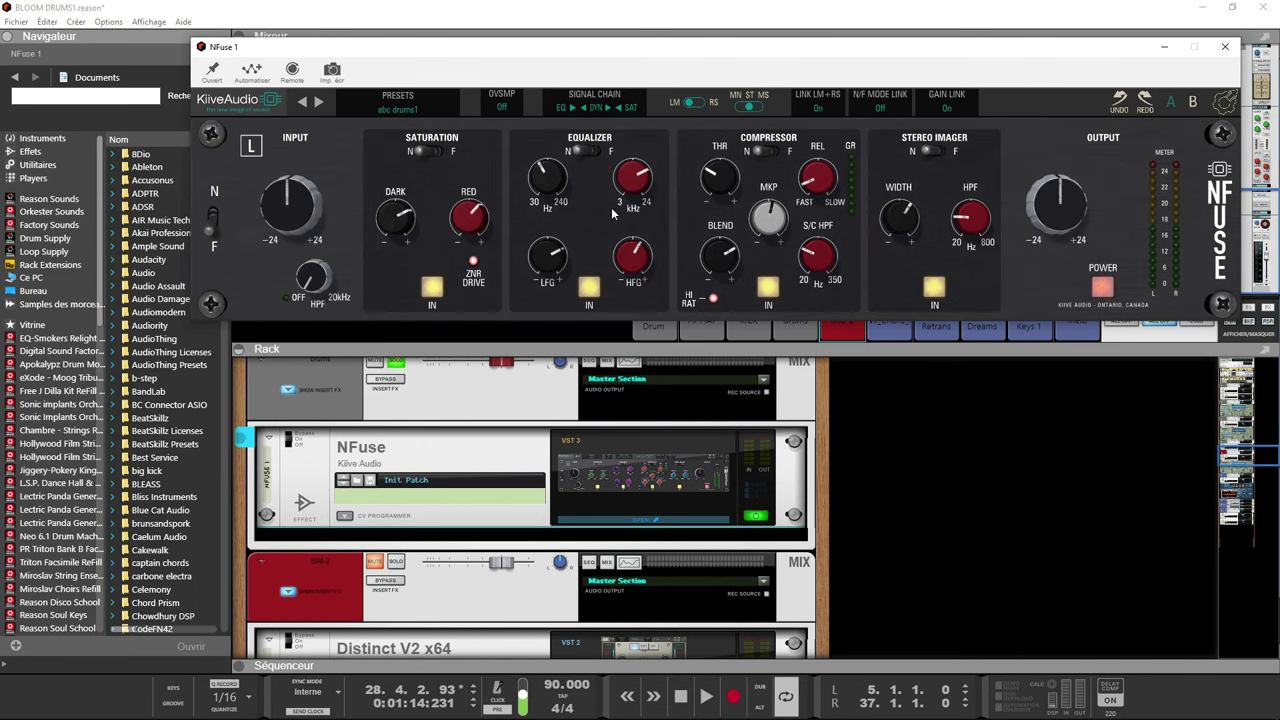
click(438, 151)
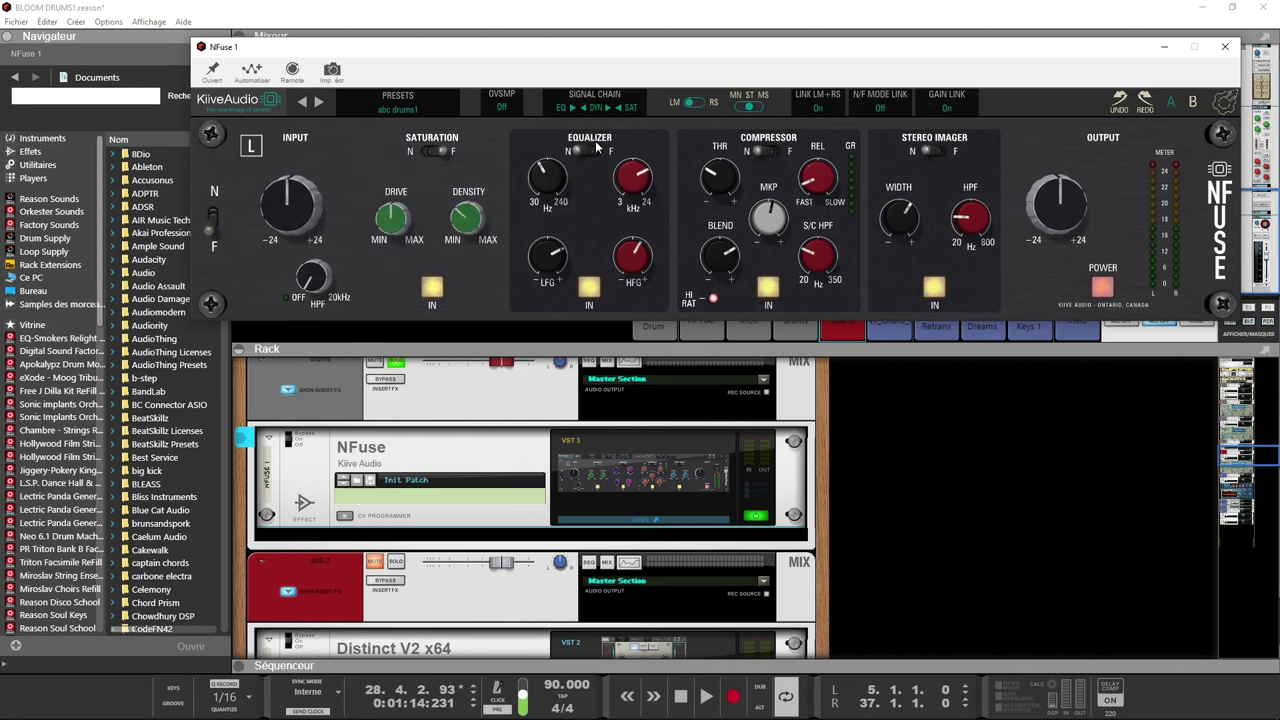
click(596, 150)
click(778, 152)
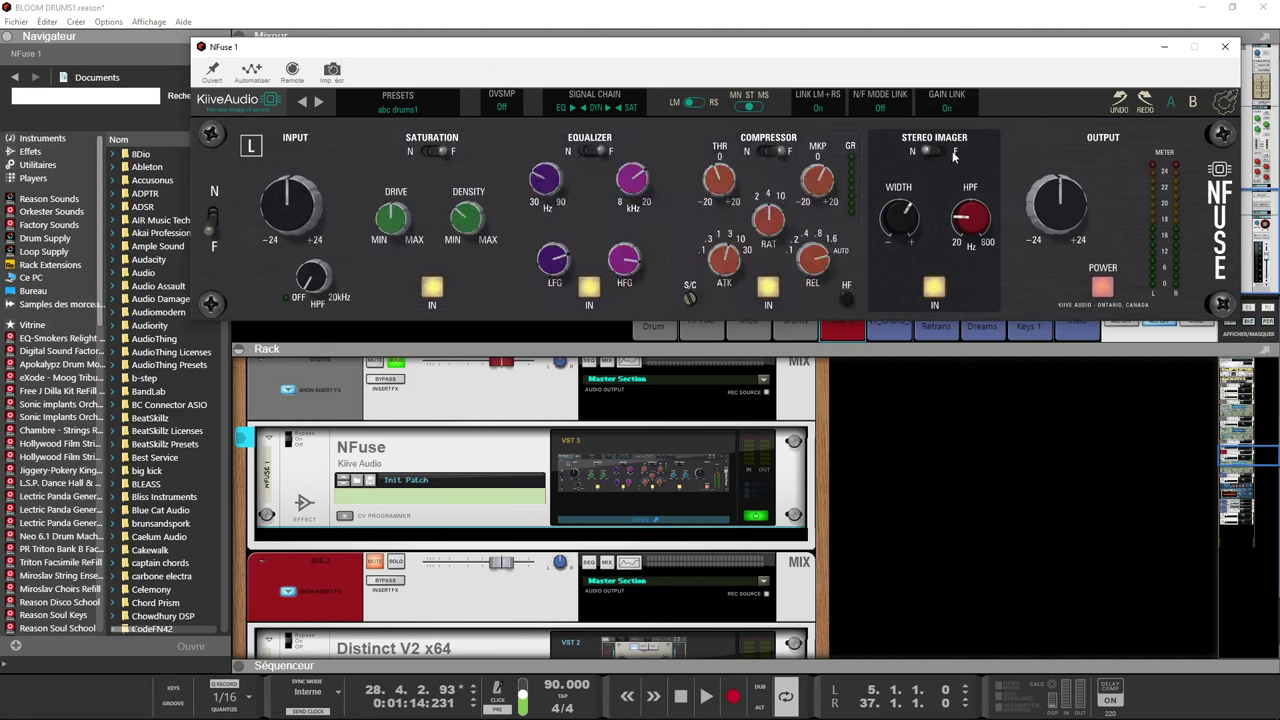
click(956, 156)
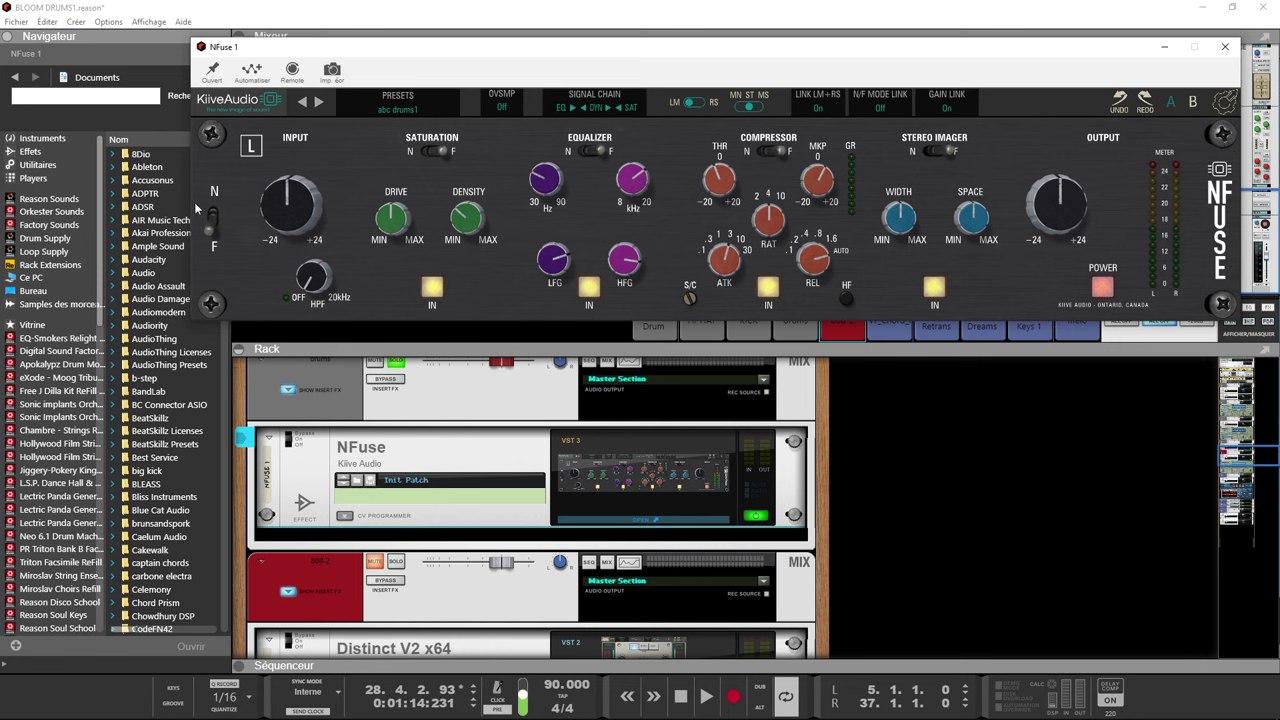
- Switch NFuse's input/output section, saturation, equalizer, compressor and stereo imager to N mode
click(213, 214)
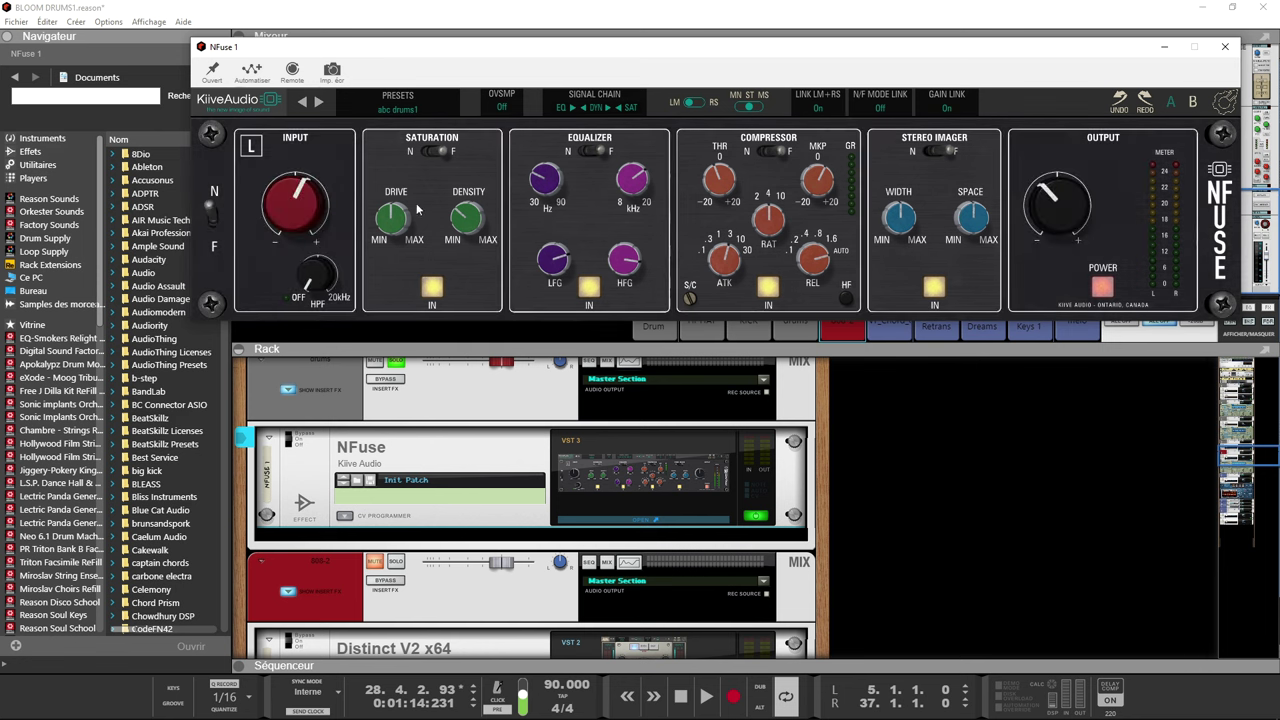
click(430, 151)
click(588, 150)
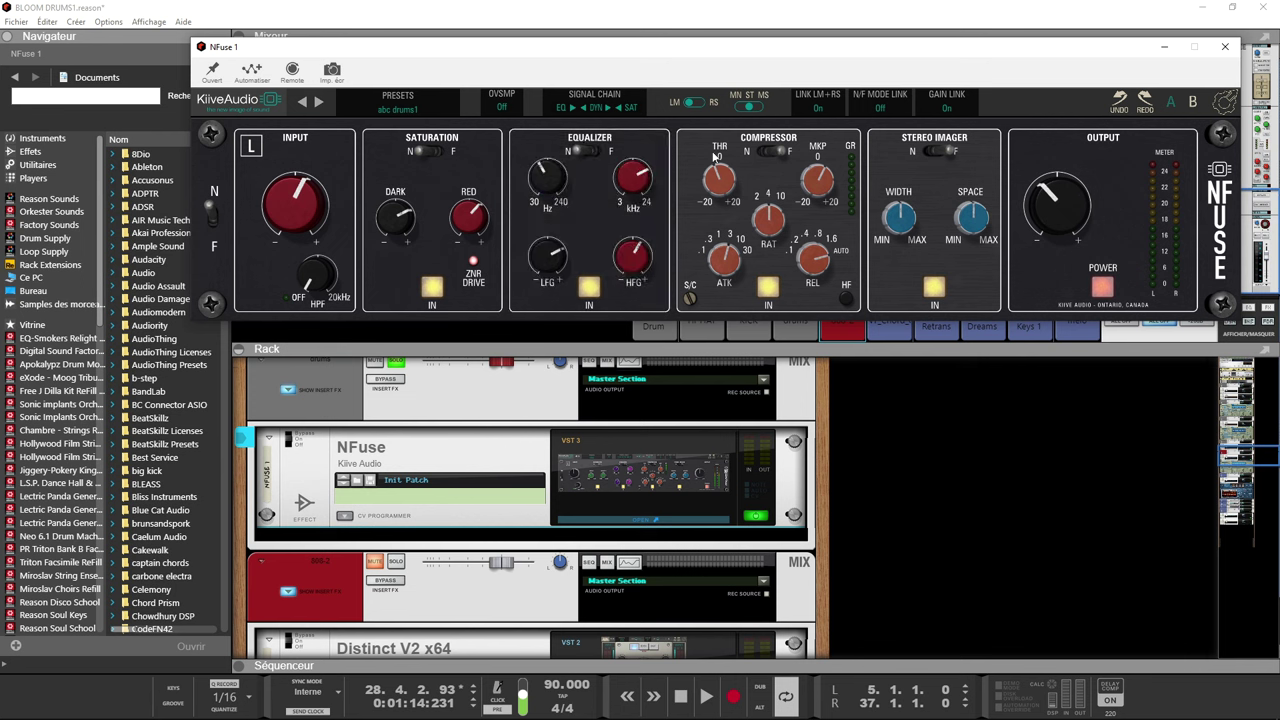
click(766, 151)
click(936, 152)
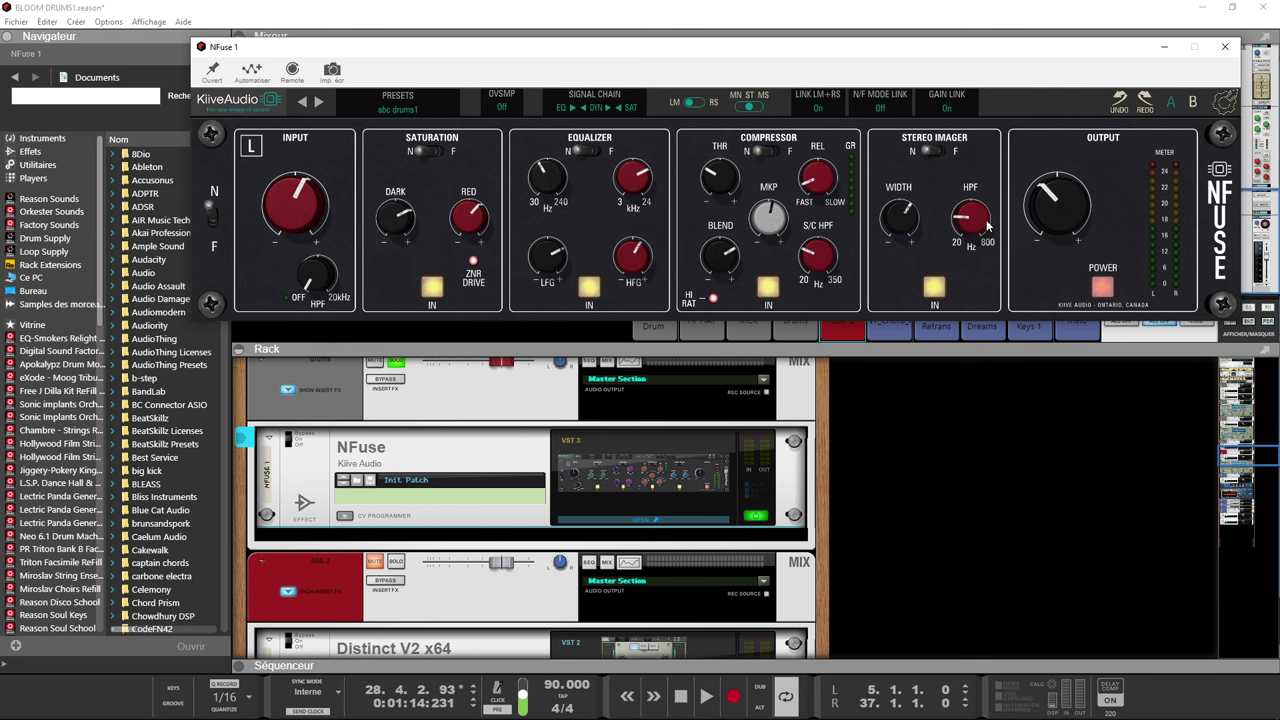
- Reload the user preset abc drums1 in NFuse and close its window
click(405, 110)
mouse_move(415, 148)
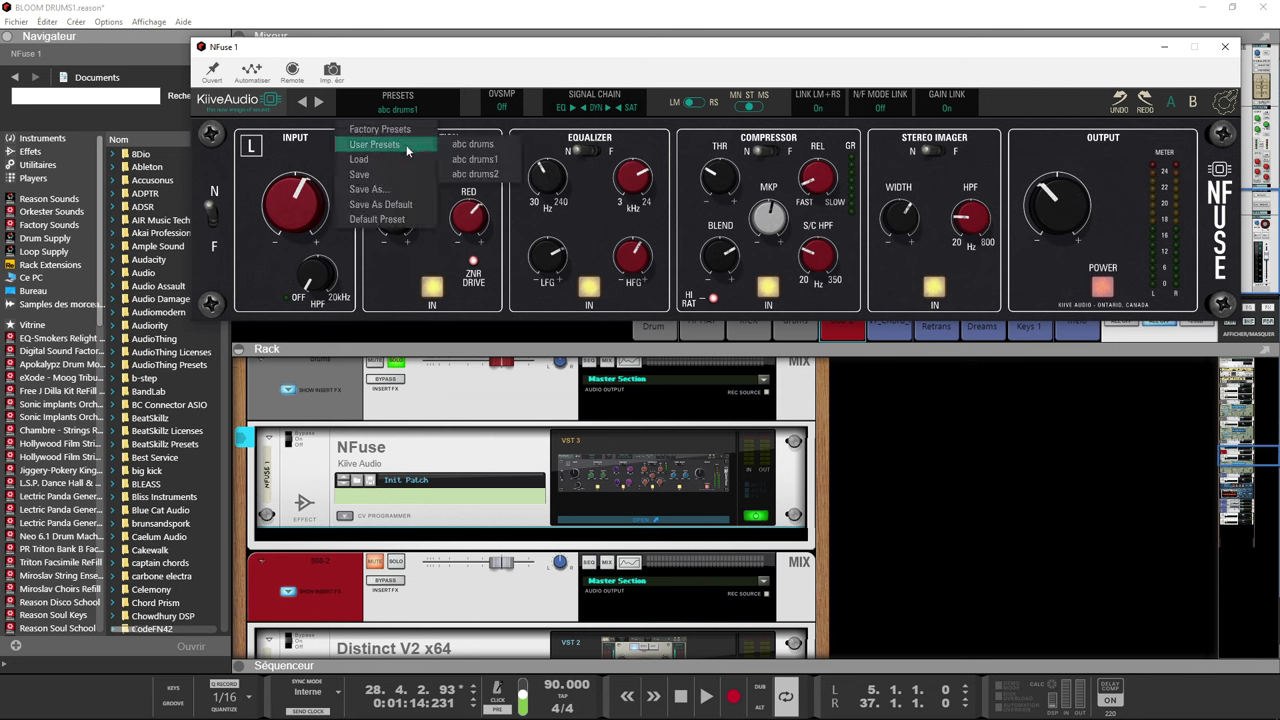
click(496, 161)
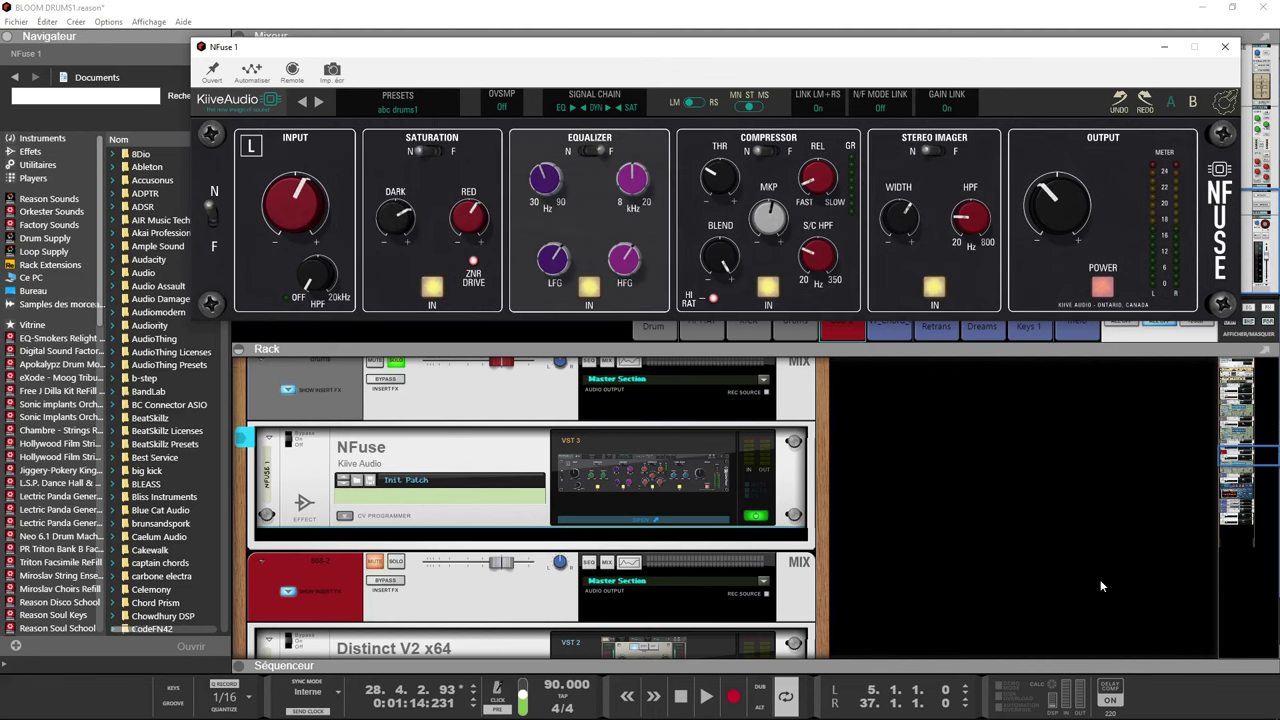
key(ctrl+w)
- Play the beat, bypass and re-enable the drums channel's insert effects for comparison, and unsolo the drums
key(space)
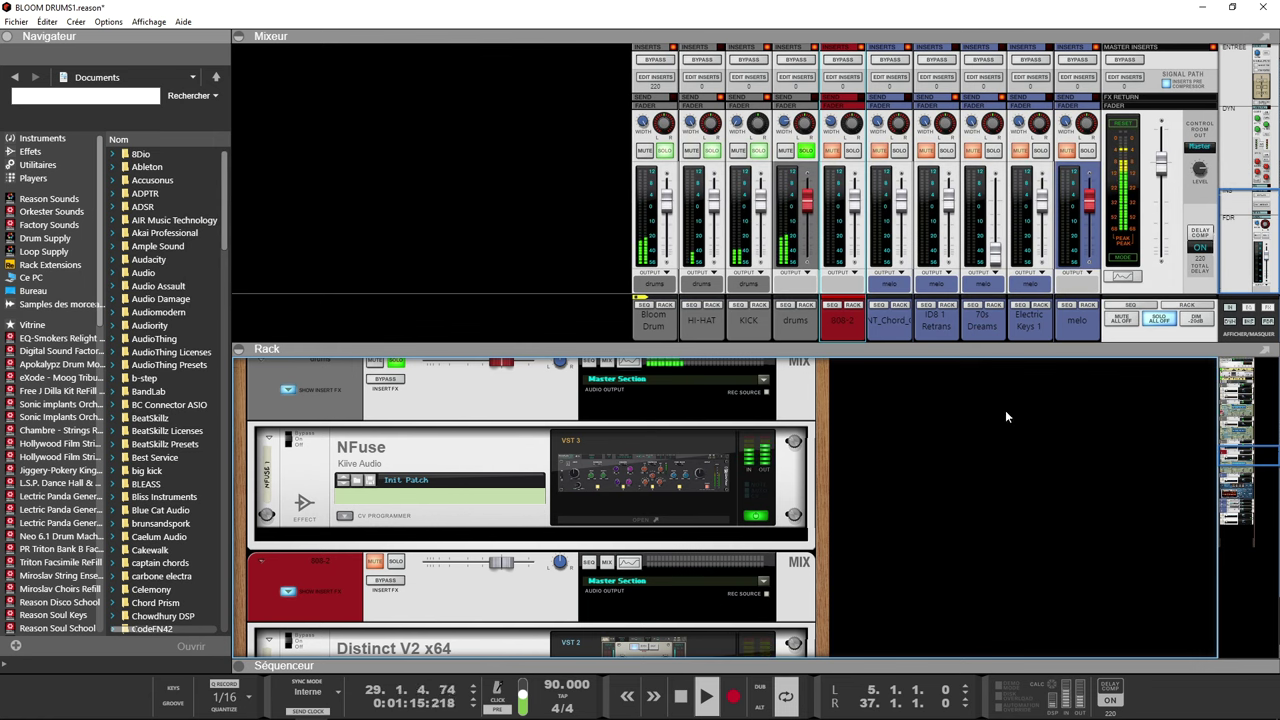
click(386, 380)
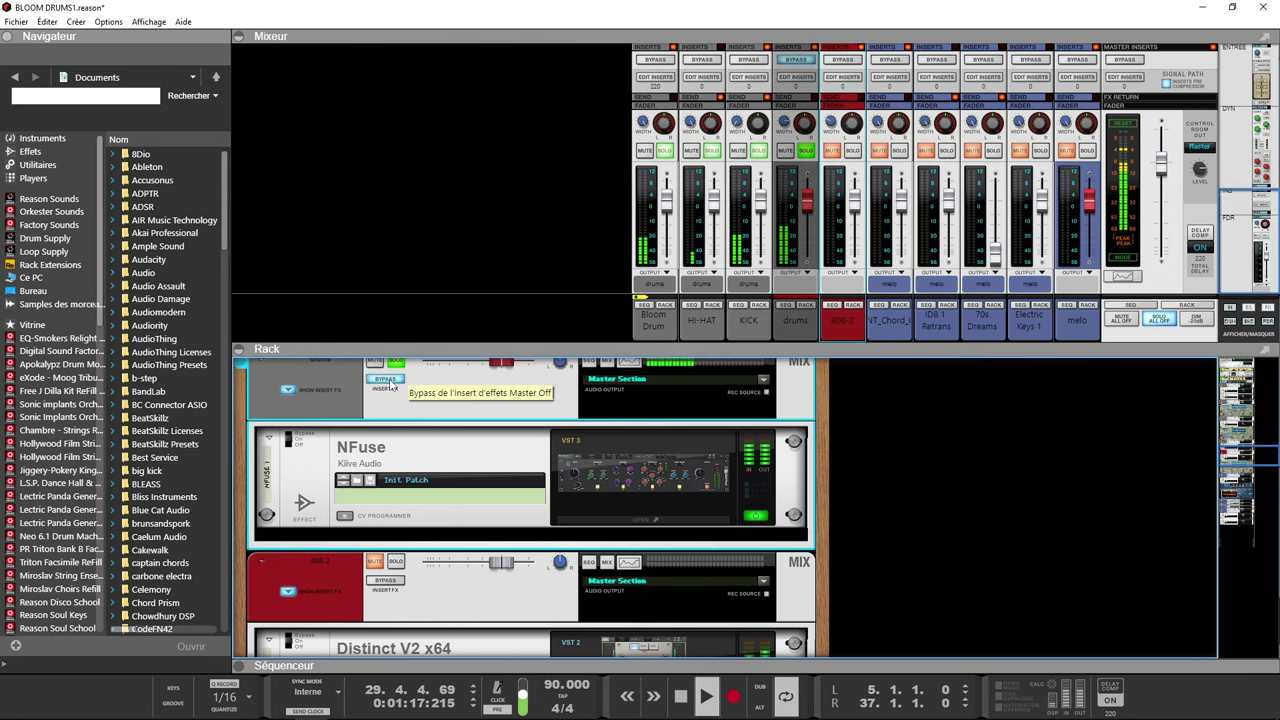
click(388, 382)
click(807, 152)
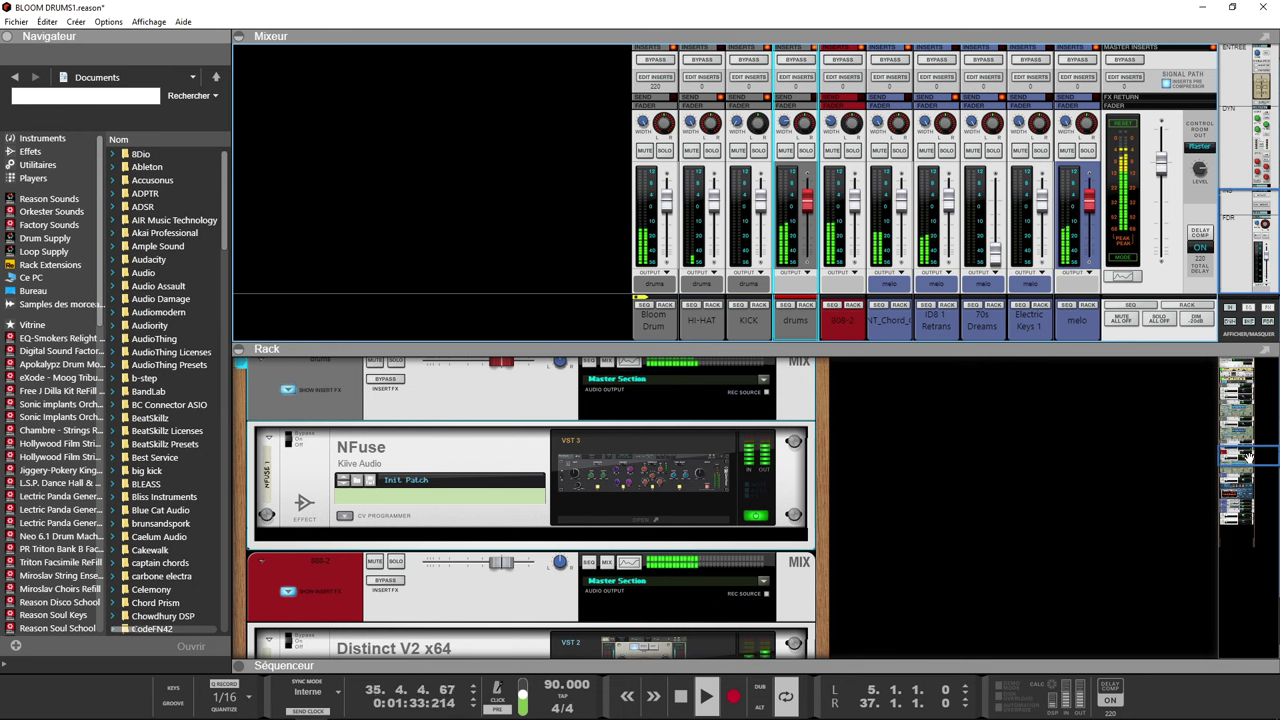
- Browse the effects library through the Kiive Audio plug-ins, from FilkChannel Strip to Xtressor NUKE
click(33, 152)
scroll(225, 158, down, 3)
drag(225, 158, 246, 369)
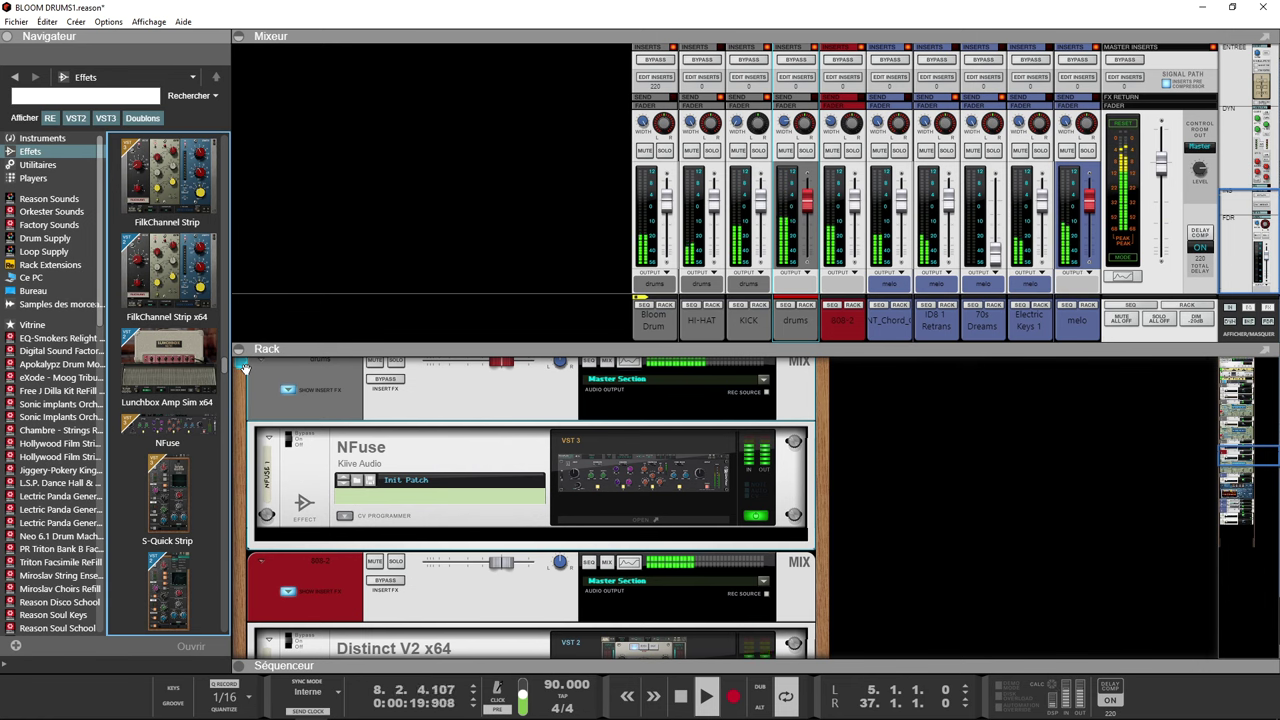
scroll(246, 369, down, 2)
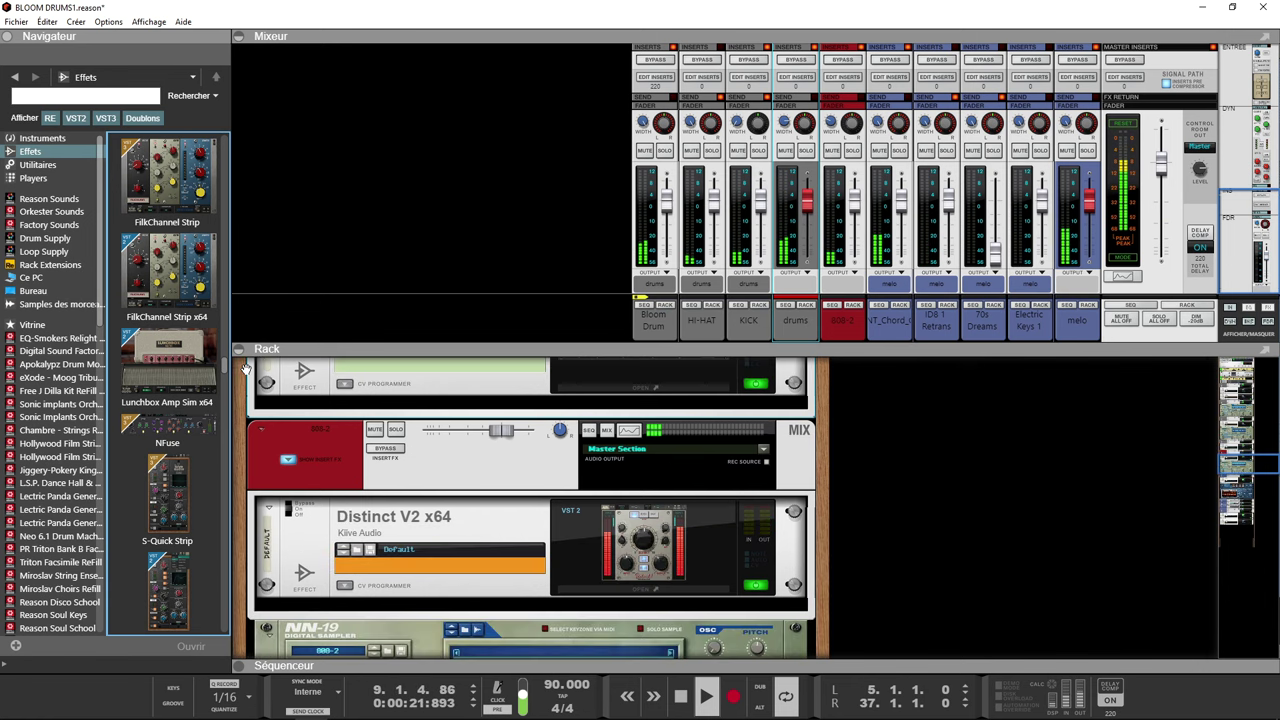
scroll(246, 369, up, 2)
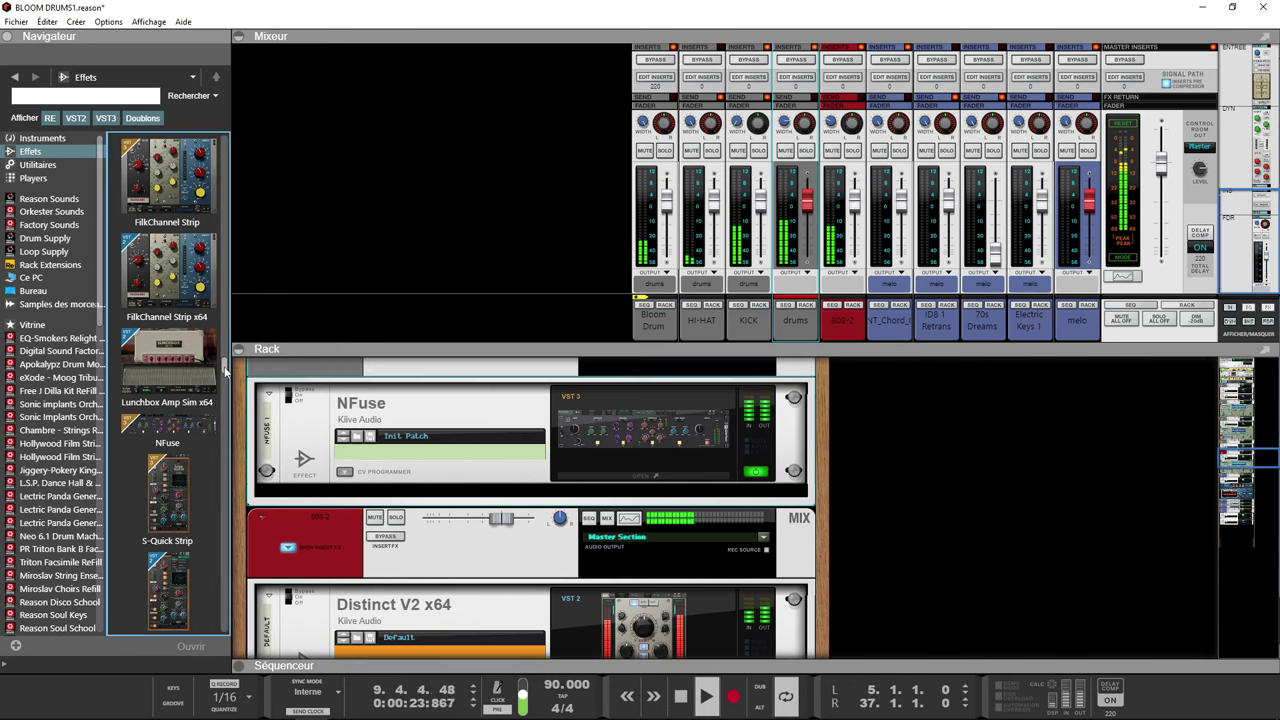
drag(226, 370, 225, 385)
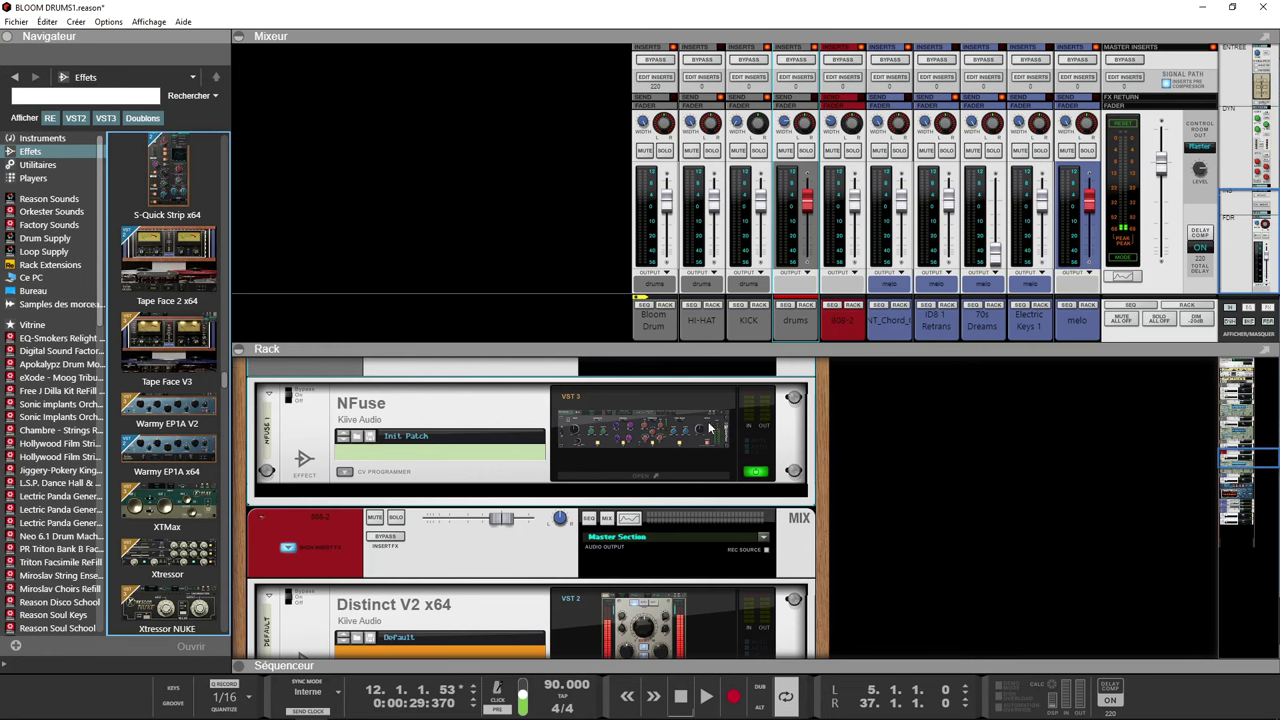
click(155, 322)
scroll(155, 322, up, 5)
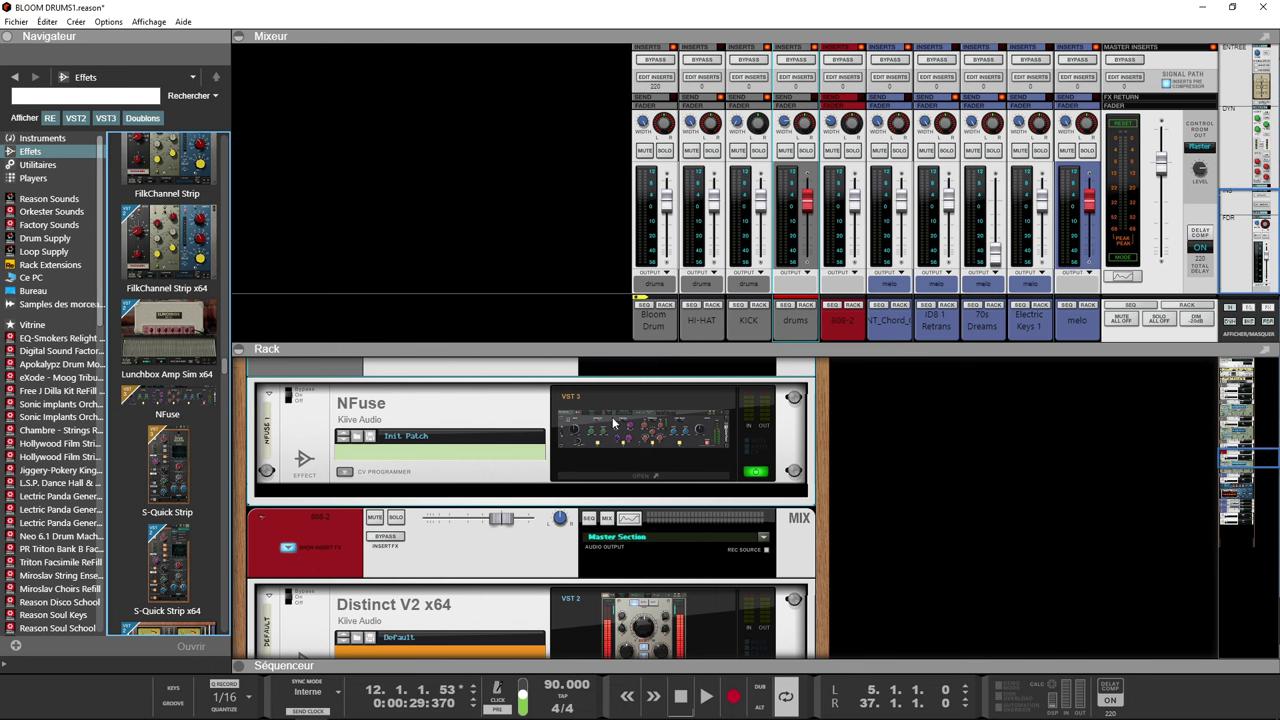
- Open the Filkchannel MK2 on the melo channel and try moving its compressor before the equalizer and back
scroll(615, 435, down, 10)
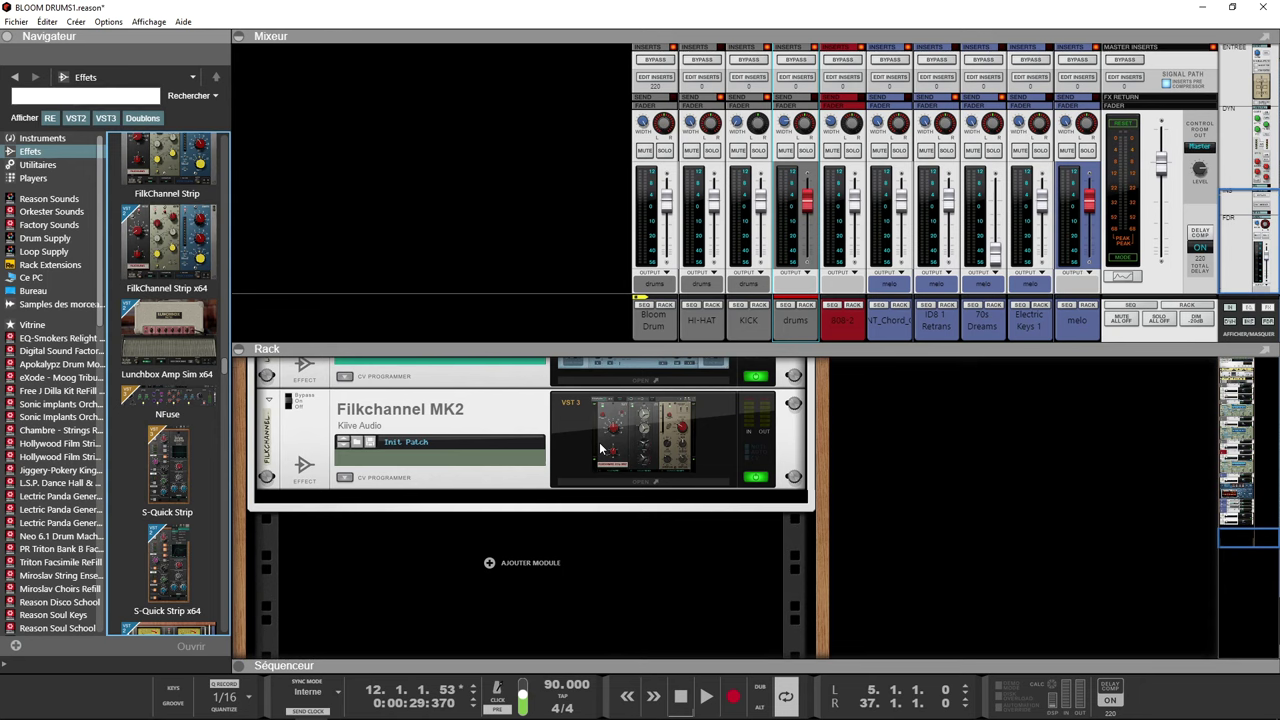
click(600, 449)
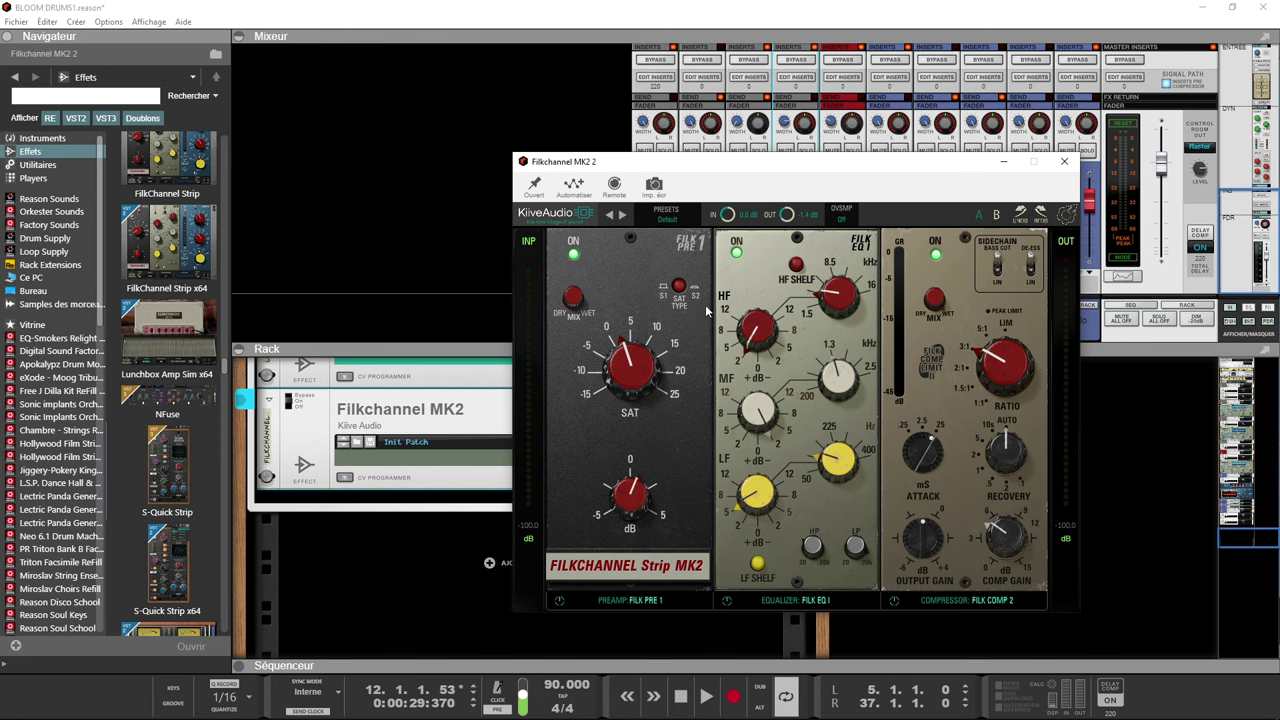
drag(681, 342, 645, 297)
scroll(1022, 350, down, 1)
key(ctrl+z)
drag(932, 349, 724, 344)
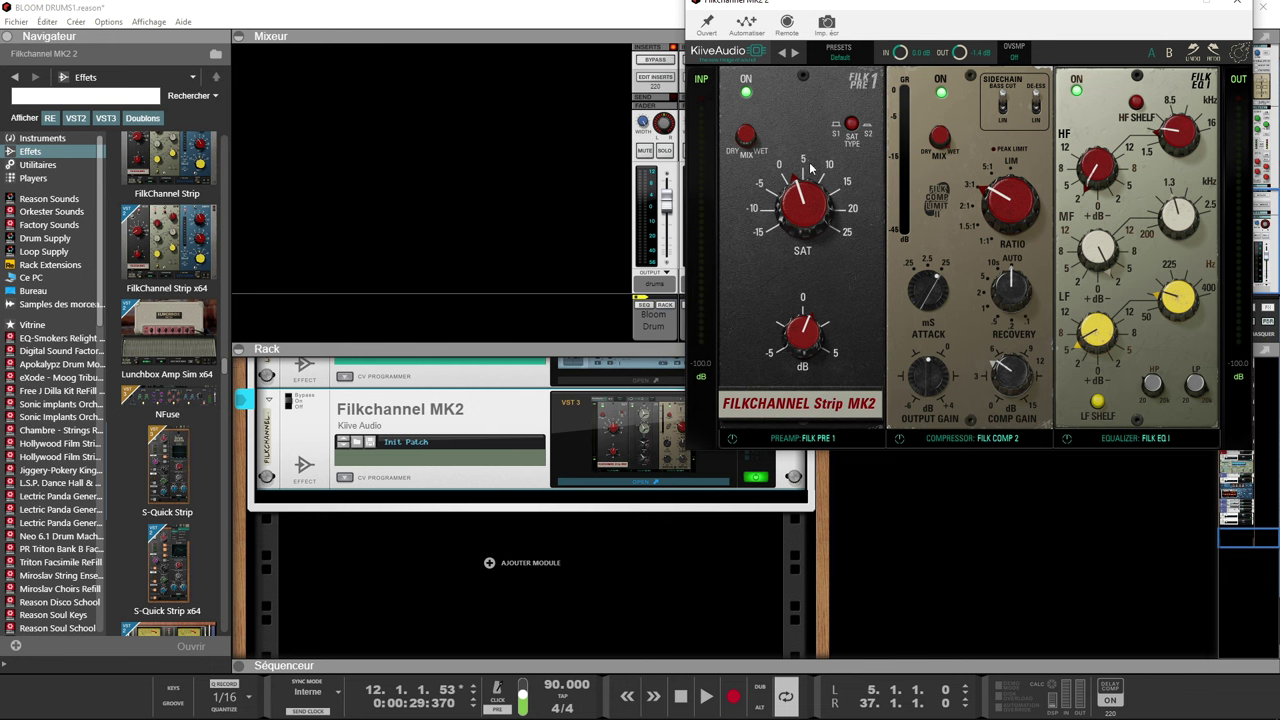
drag(976, 168, 1140, 170)
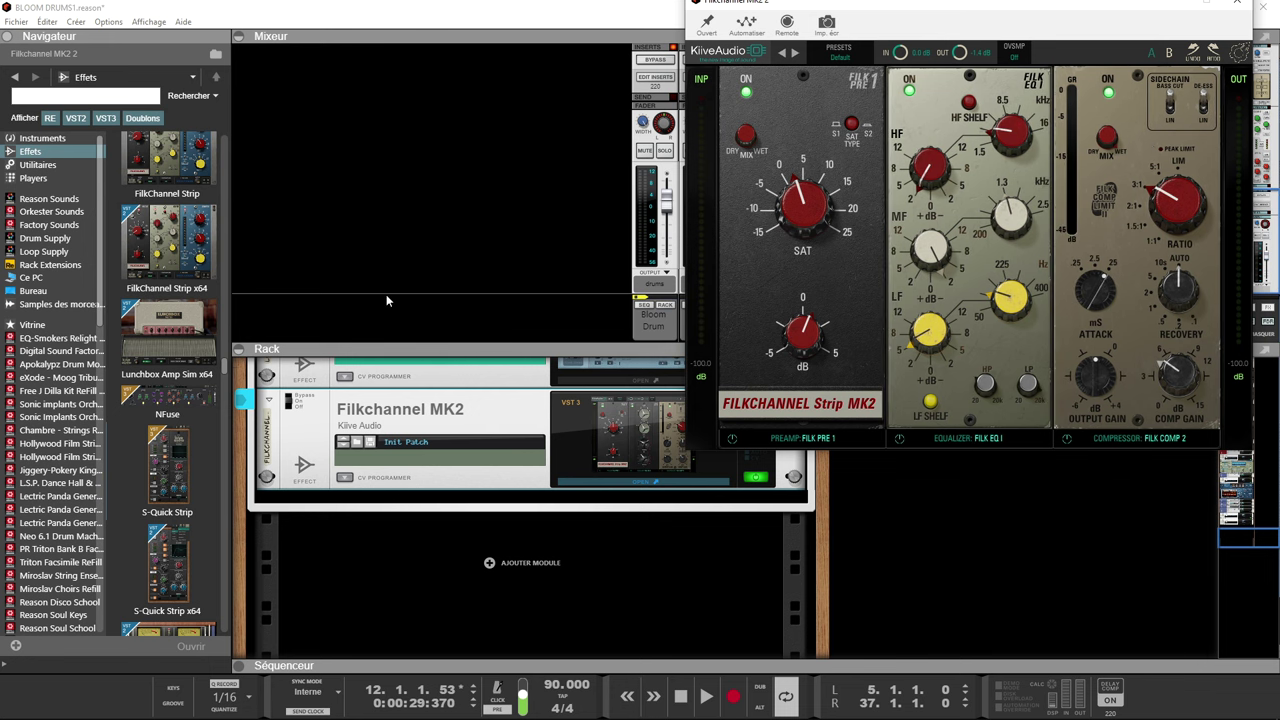
- Add the FilkChannel Strip below the Filkchannel MK2 on the melo channel
scroll(167, 300, up, 2)
drag(167, 310, 487, 502)
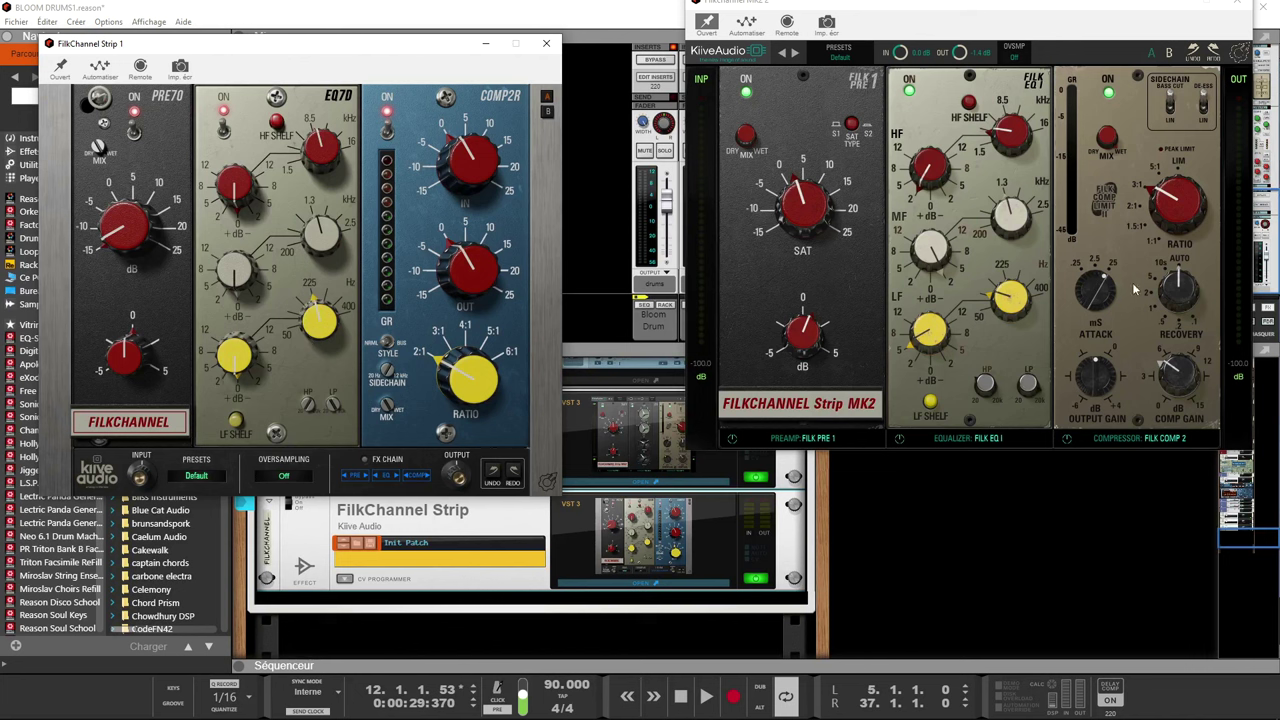
- Switch the Filkchannel MK2's compressor to FILK COMP 1 and check its equalizer models before closing both channel-strip windows
click(1130, 441)
click(1134, 448)
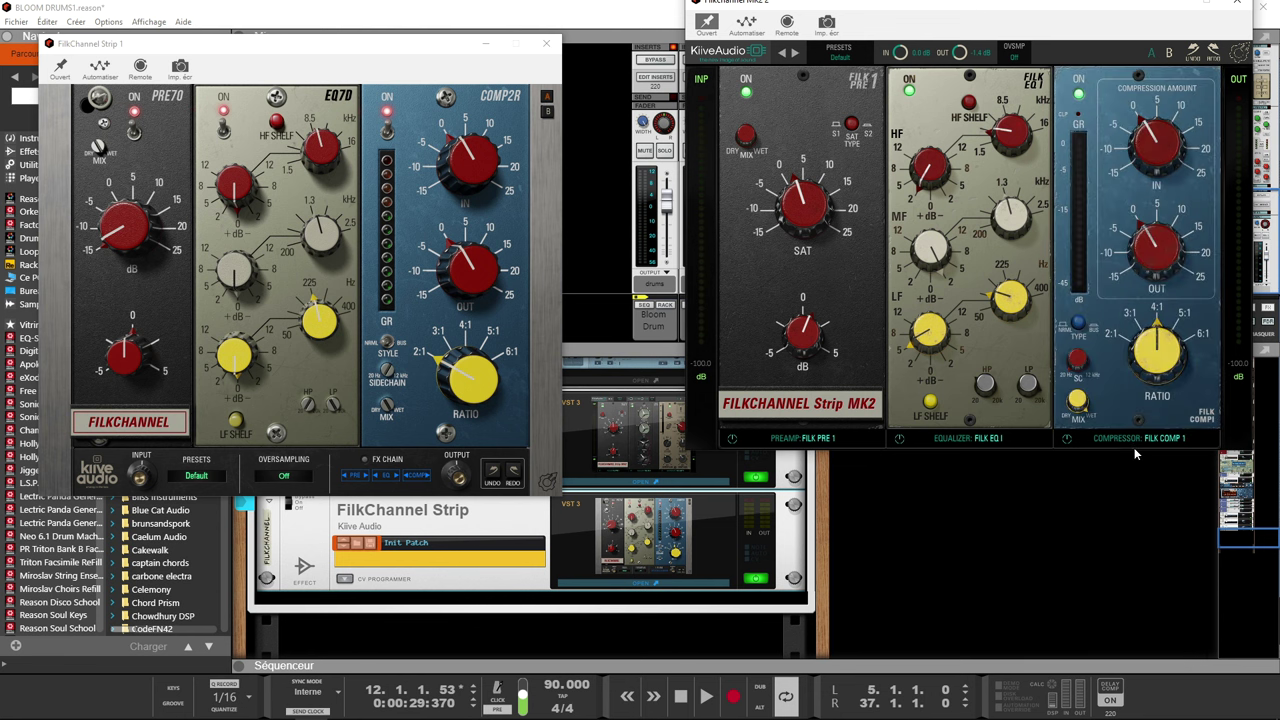
click(996, 441)
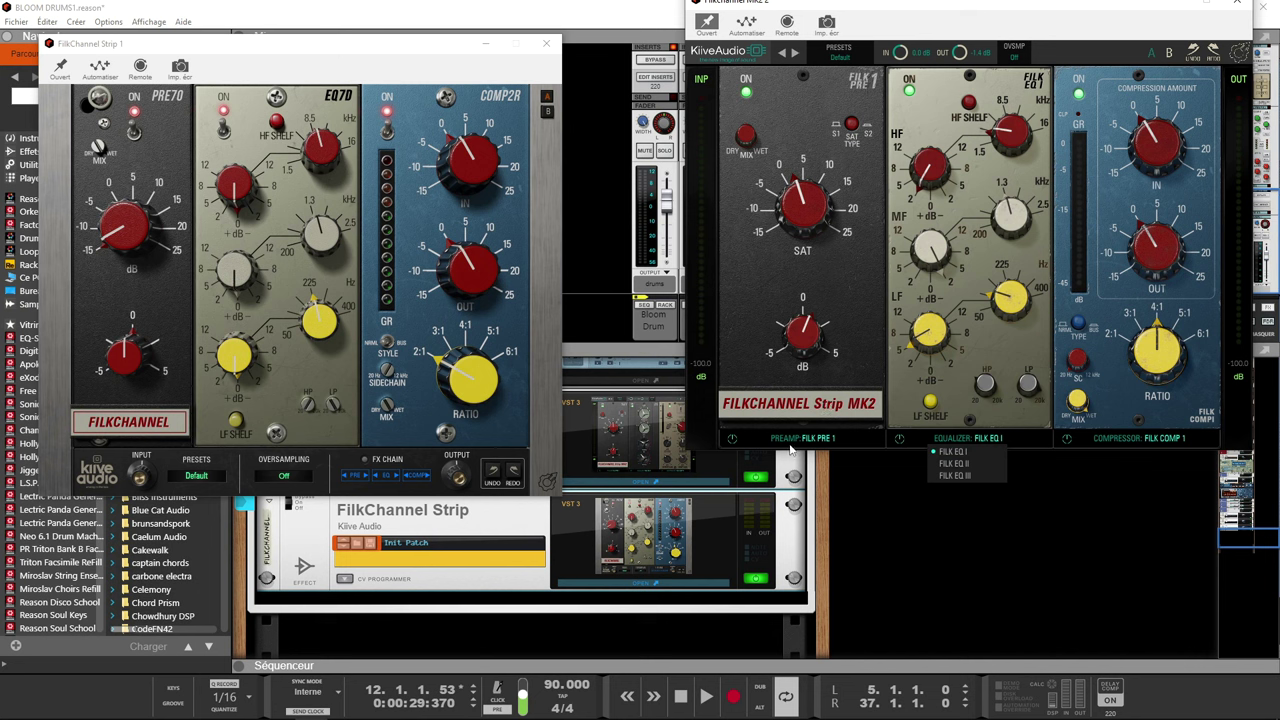
click(880, 375)
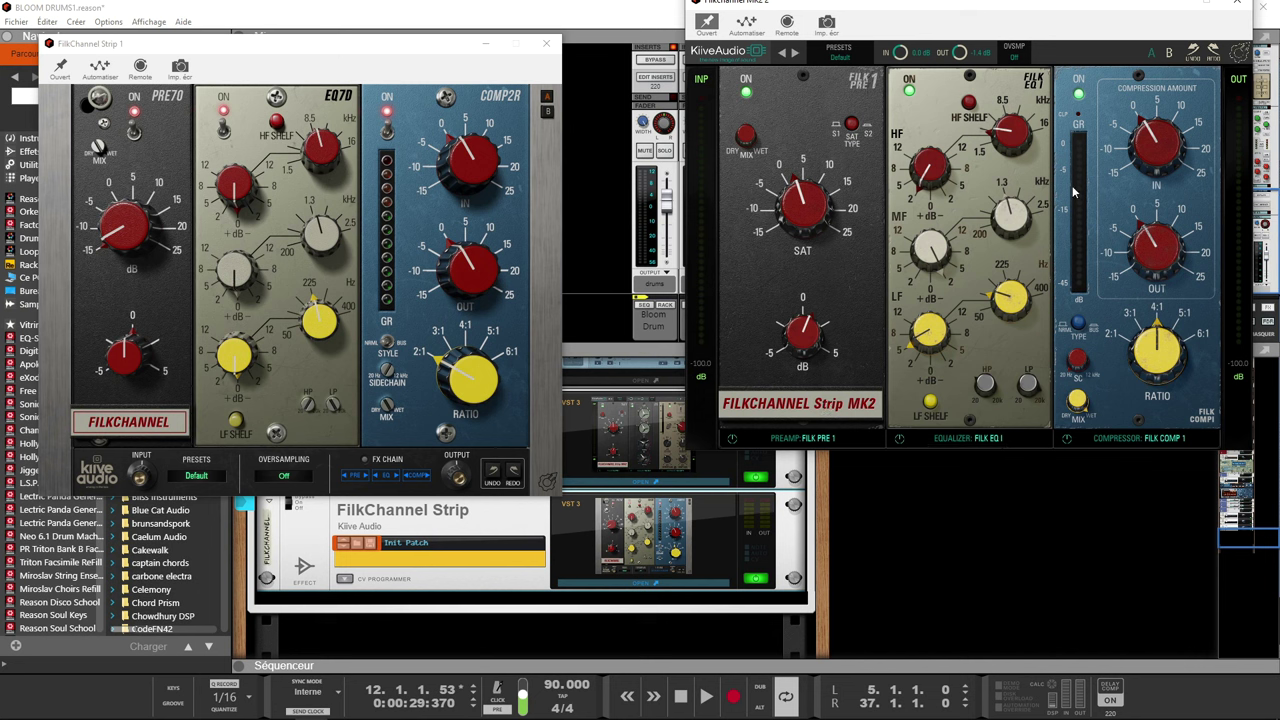
click(1237, 8)
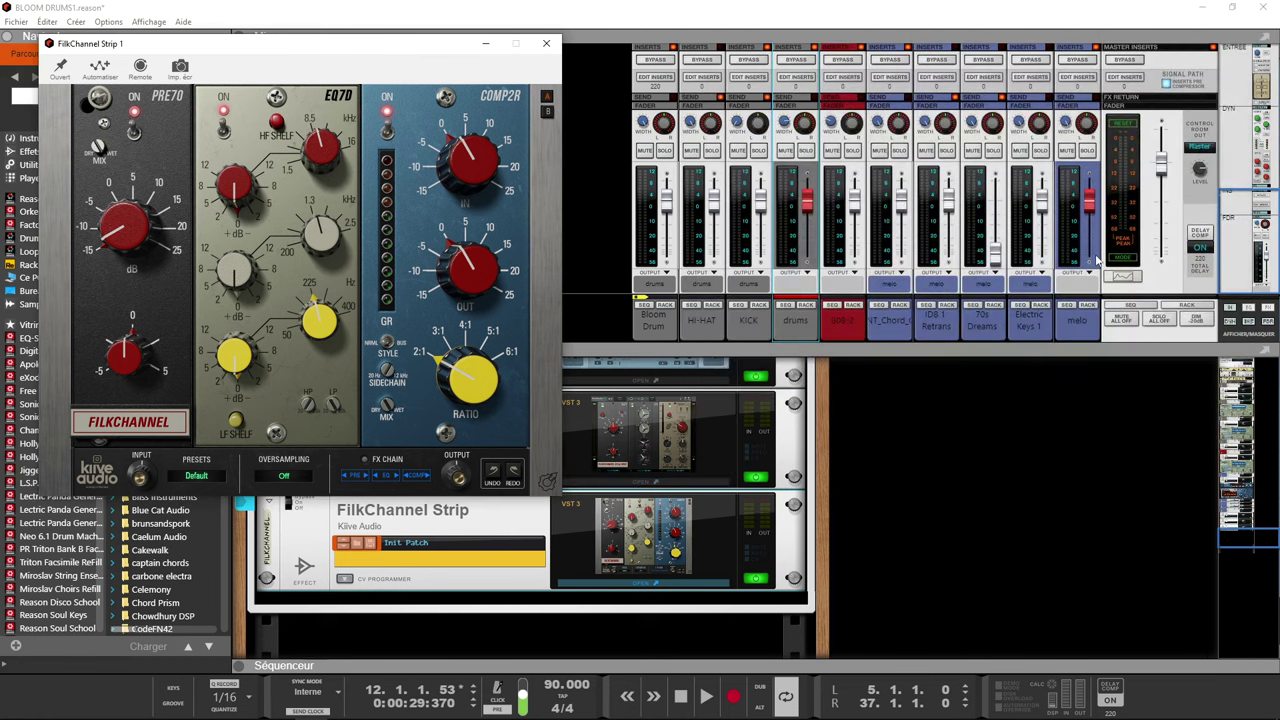
click(546, 43)
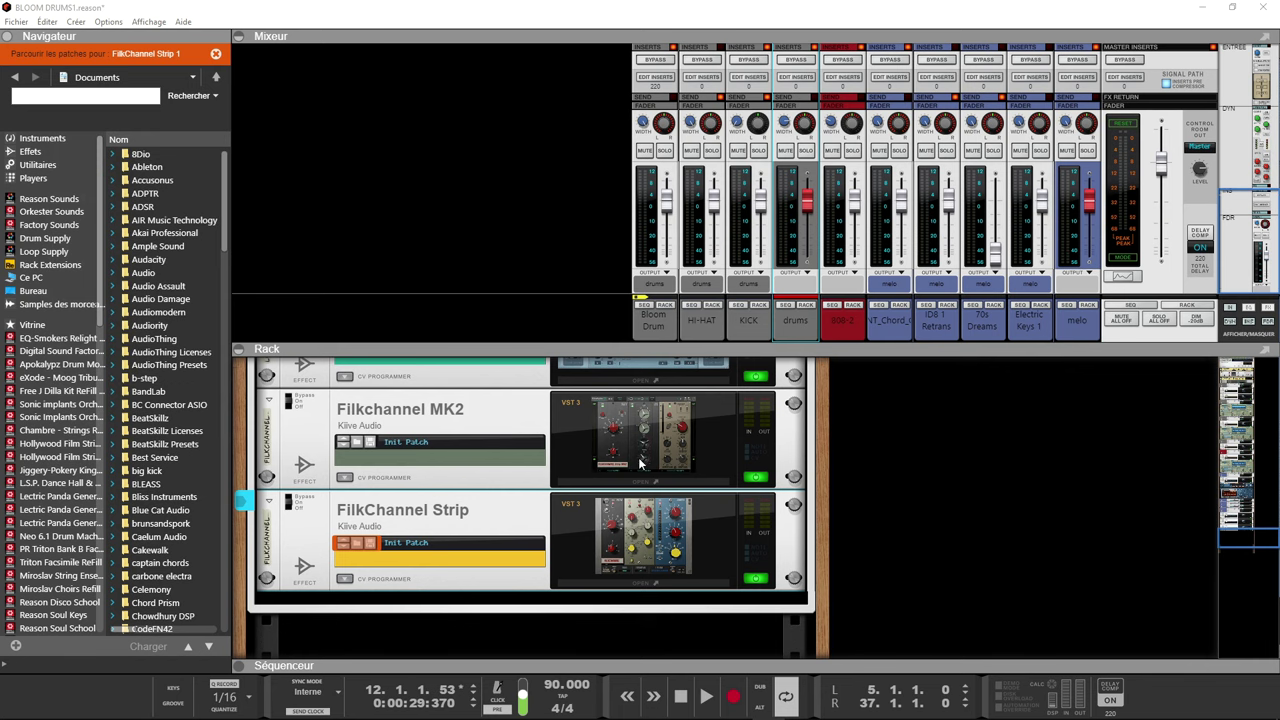
- Examine the melody tracks and the effects inserted on the Dr.OctoRex and melo channels in the rack
scroll(674, 497, up, 10)
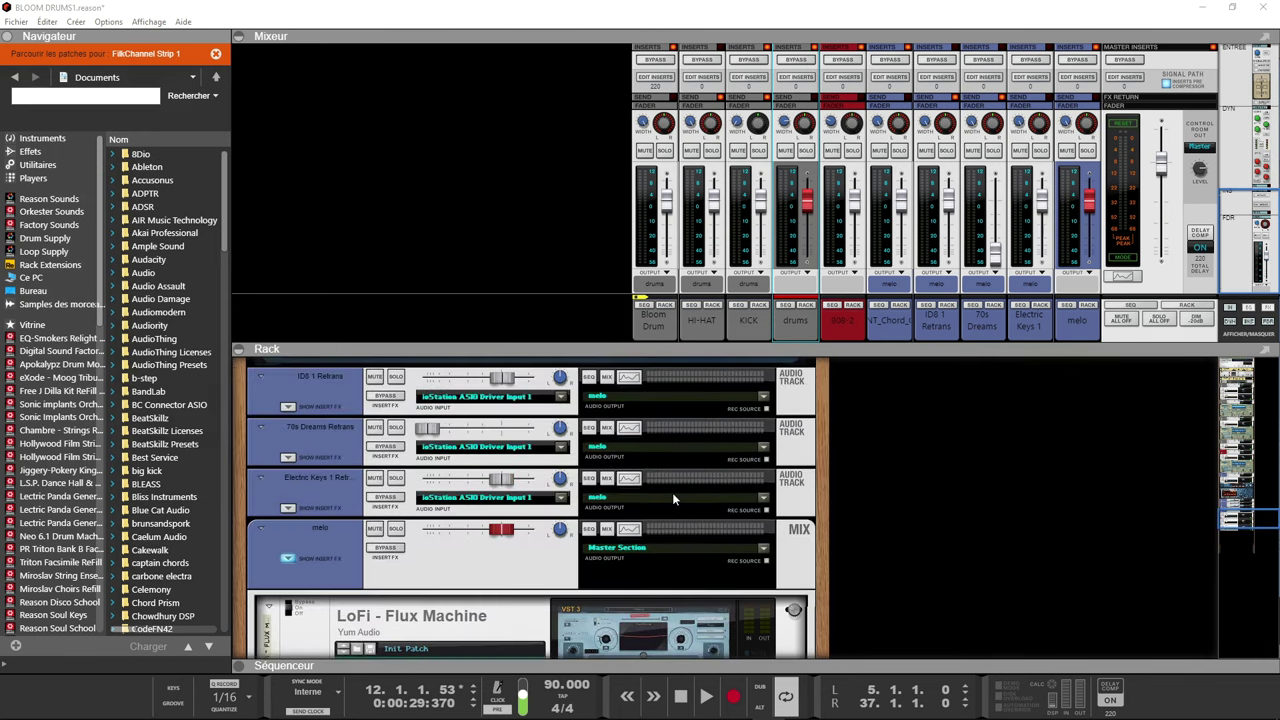
scroll(672, 492, down, 10)
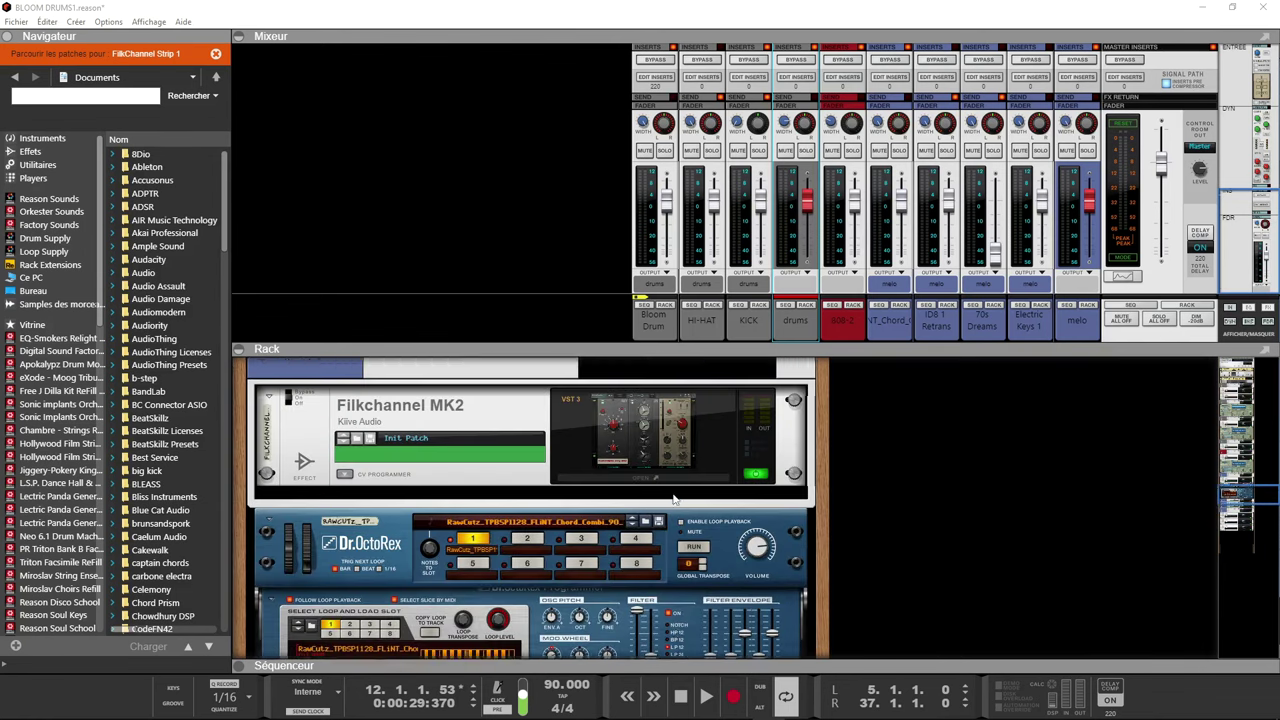
scroll(672, 492, up, 10)
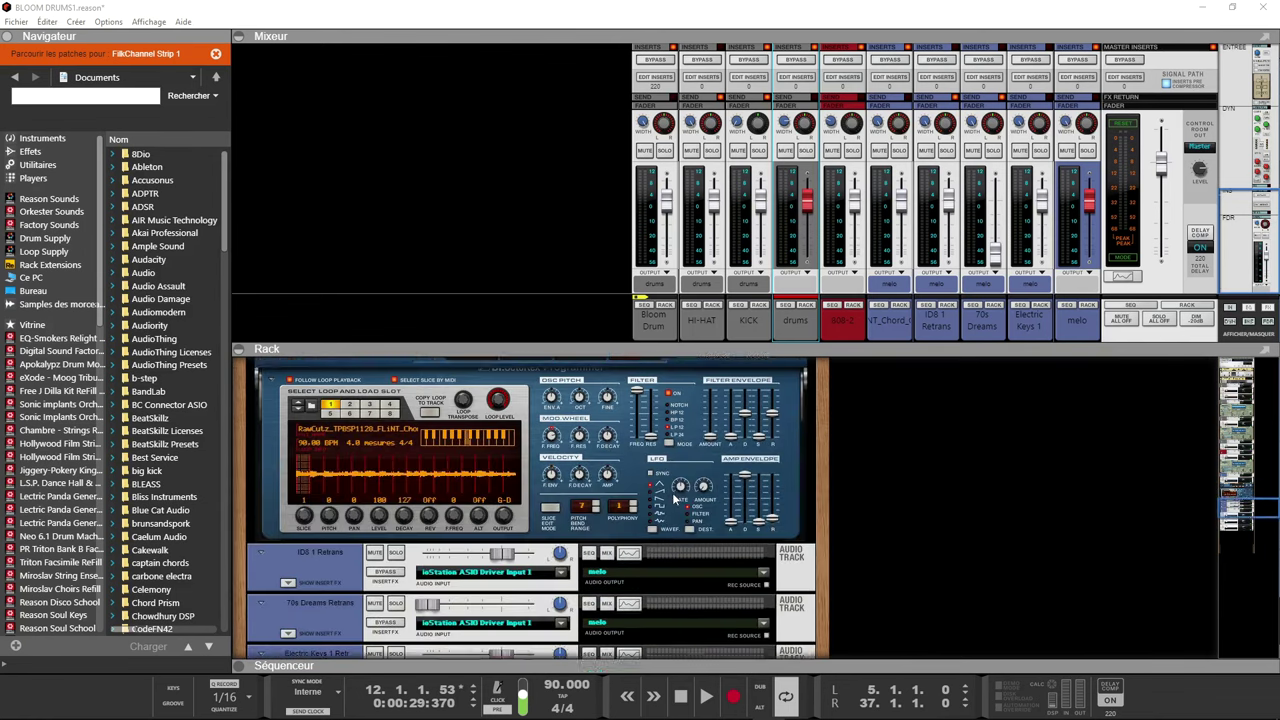
scroll(672, 492, up, 2)
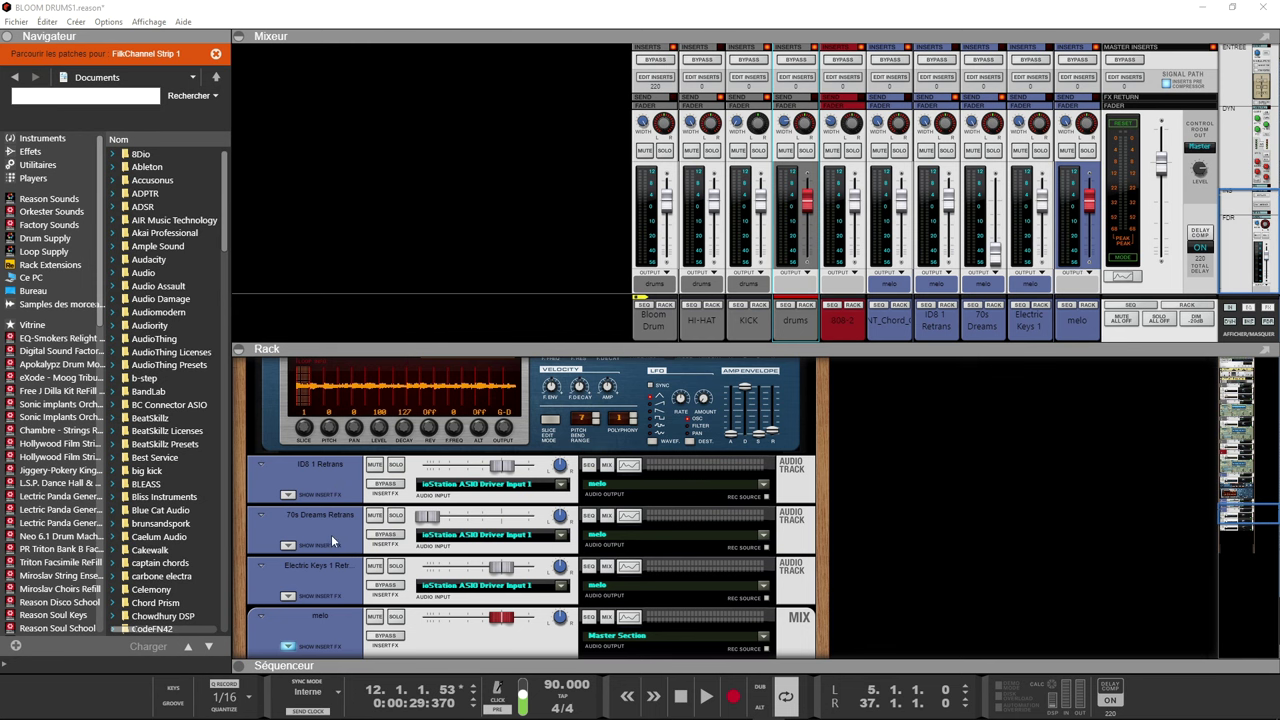
scroll(330, 538, down, 2)
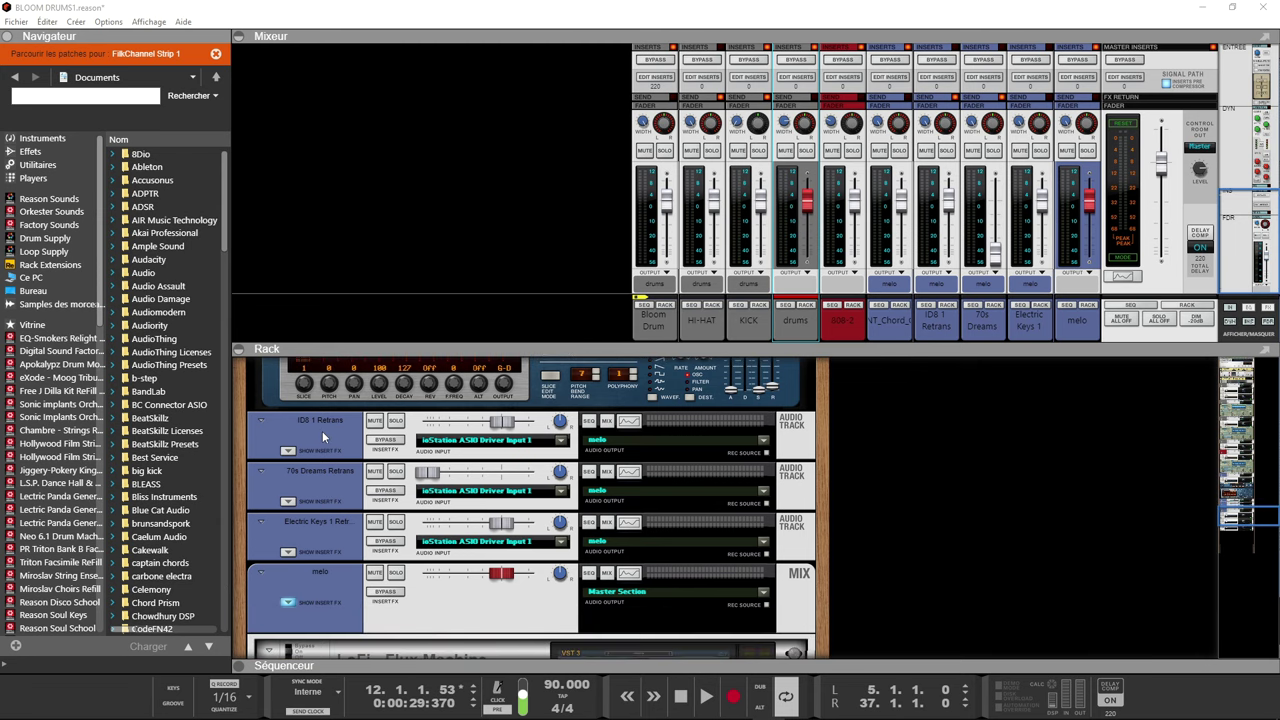
scroll(340, 544, down, 4)
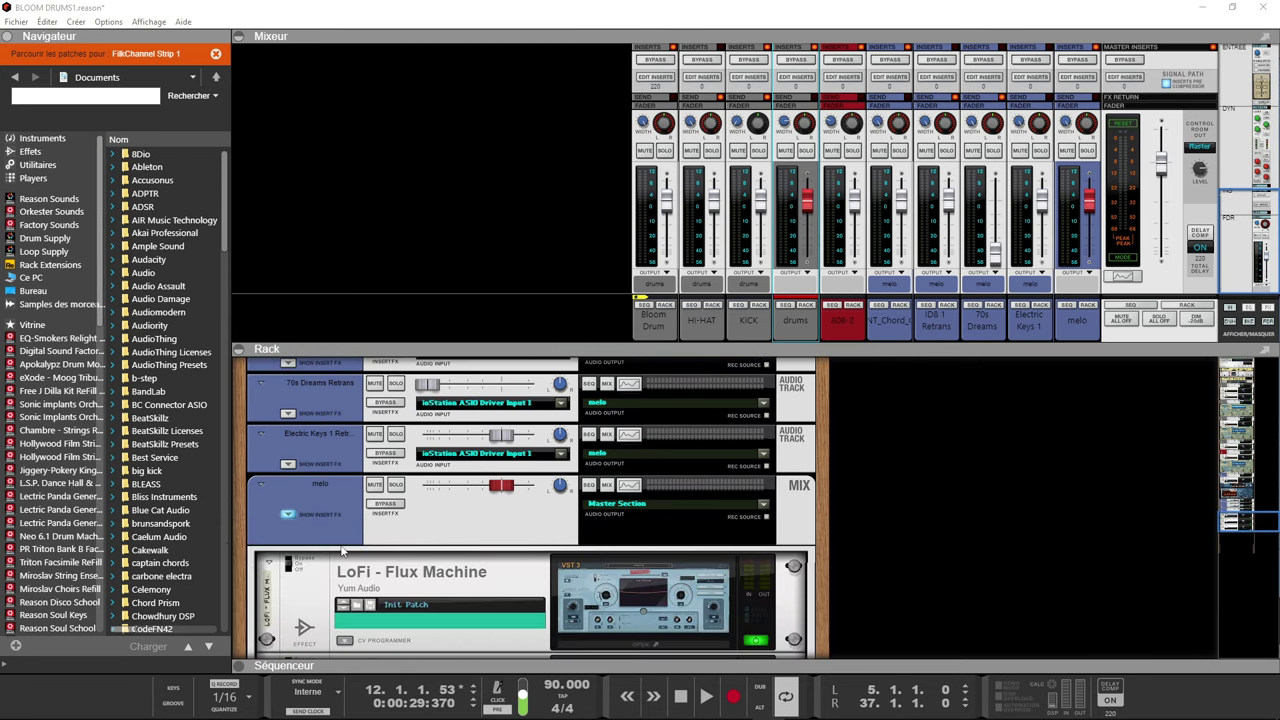
scroll(502, 477, up, 15)
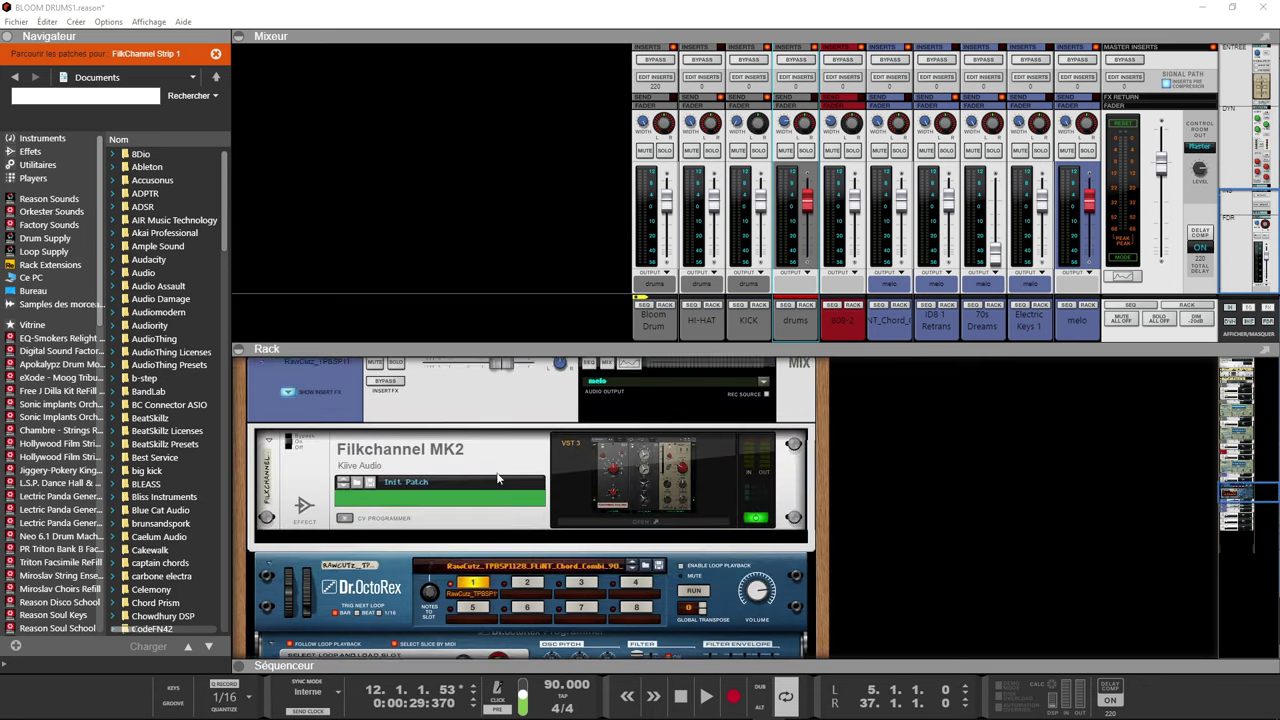
scroll(566, 468, down, 15)
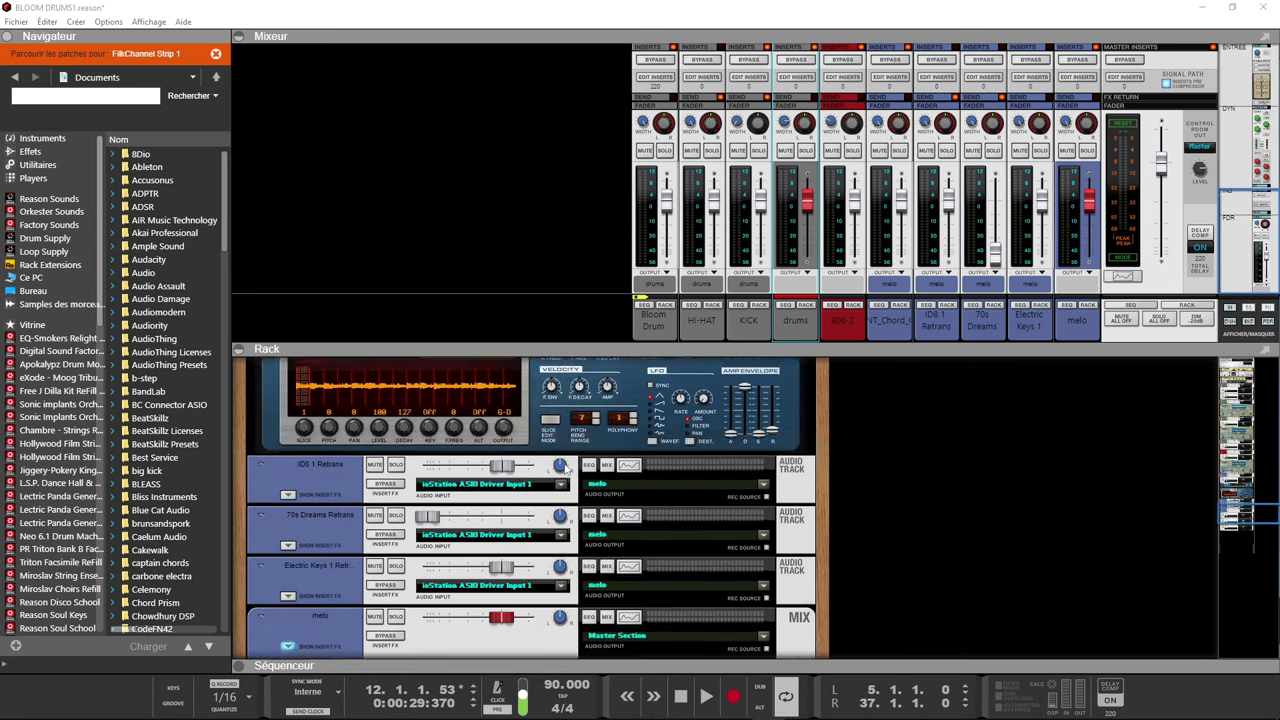
scroll(566, 468, down, 5)
scroll(581, 403, up, 5)
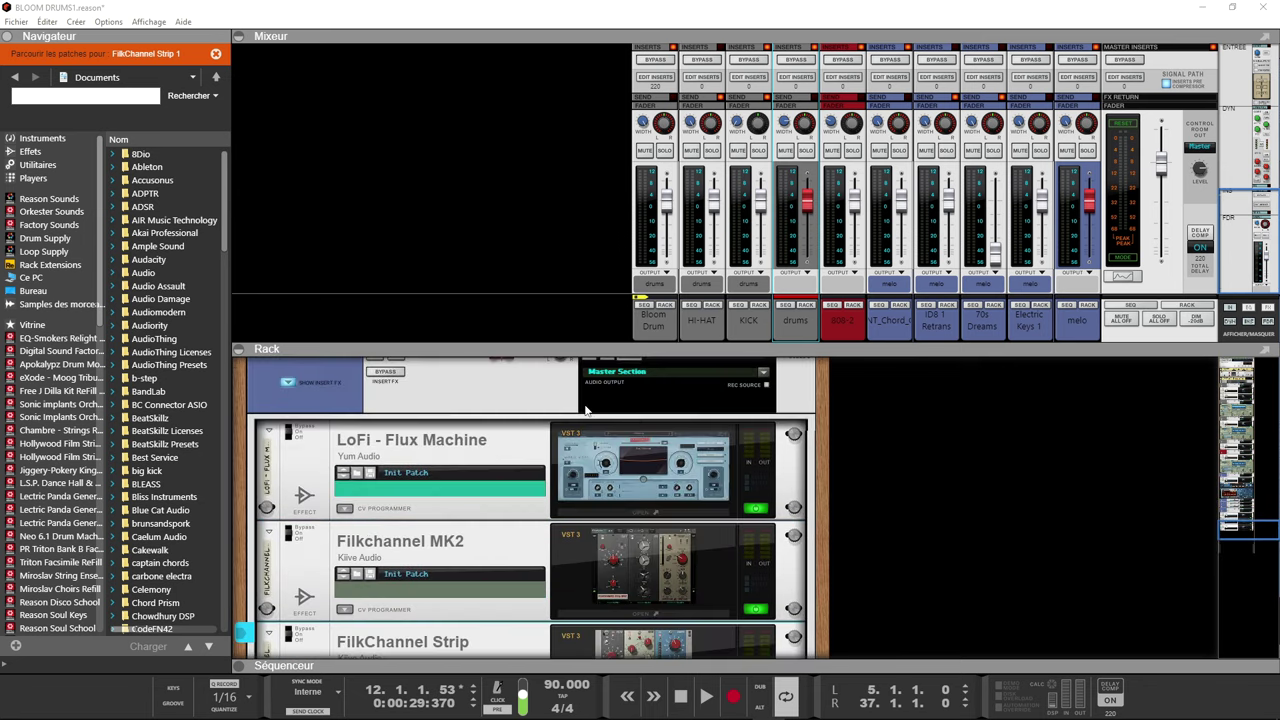
- Remove the FilkChannel Strip from the melo channel's rack inserts
click(601, 636)
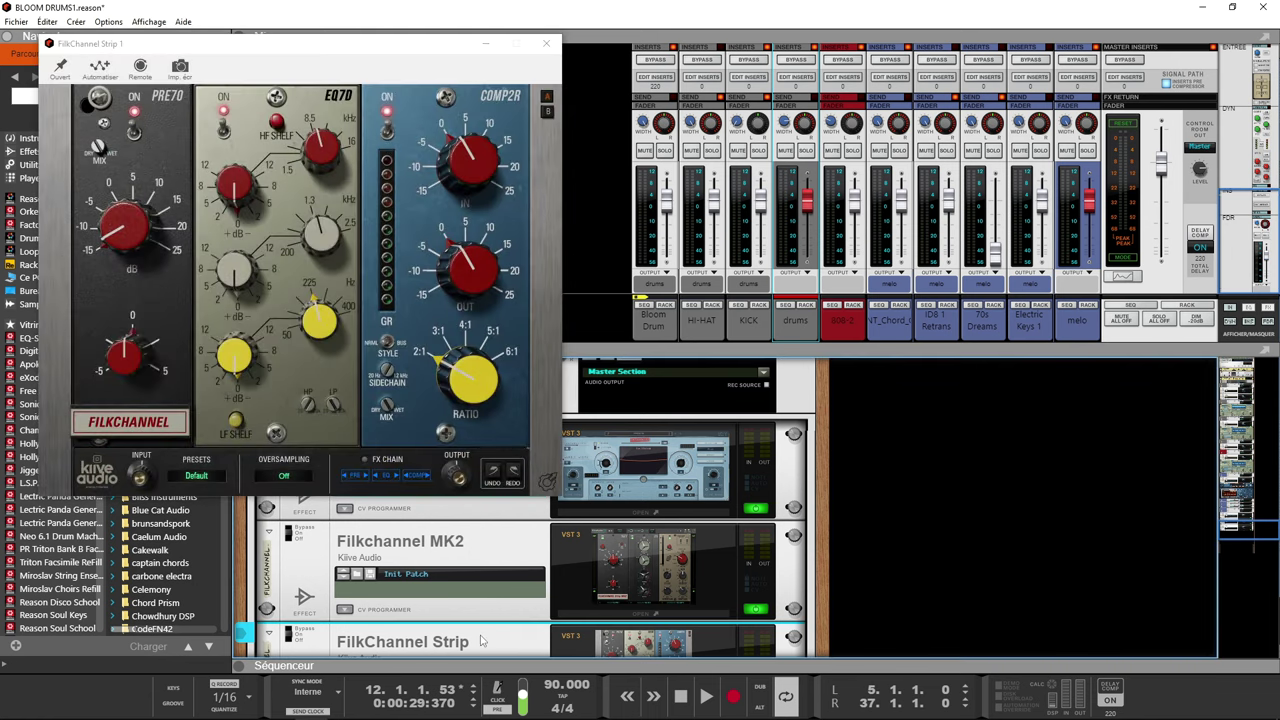
key(Return)
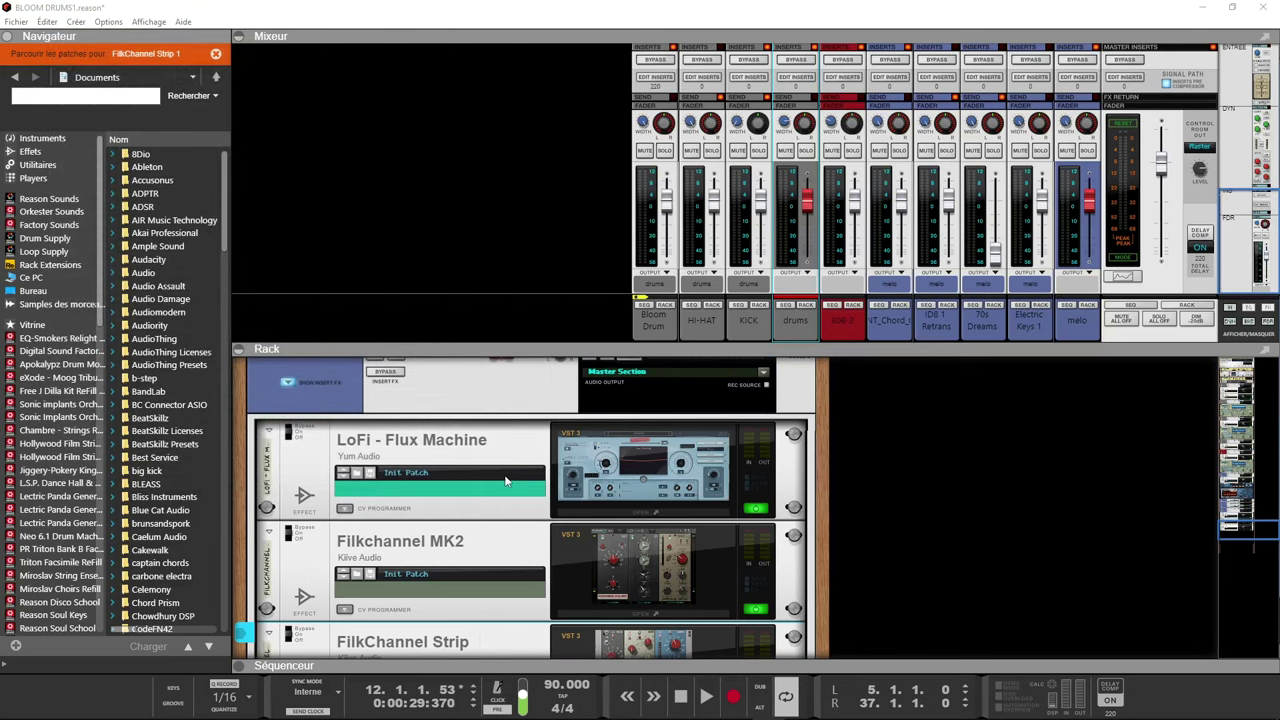
- Examine the effects inserted on the Bloom Drum, HI-HAT and KICK channels in the rack
scroll(505, 481, up, 15)
scroll(505, 481, up, 20)
scroll(505, 481, up, 3)
scroll(505, 481, down, 15)
scroll(543, 457, up, 2)
scroll(545, 450, down, 3)
scroll(546, 440, up, 6)
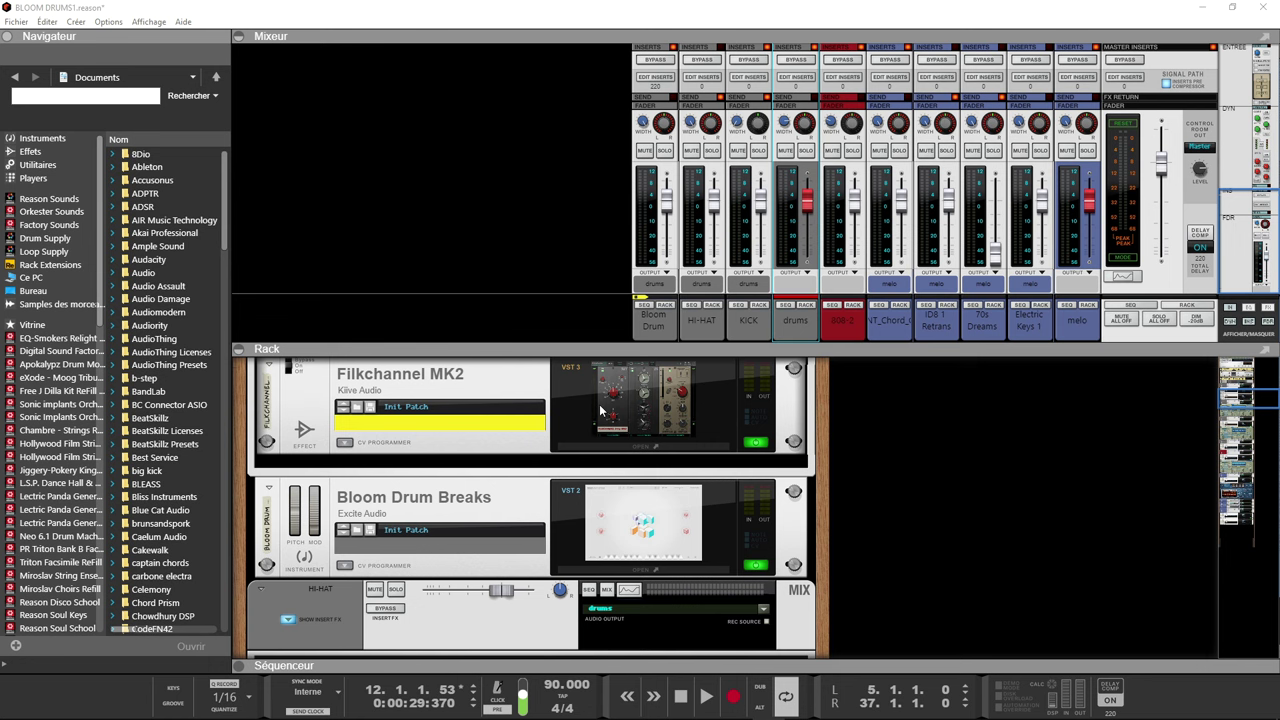
scroll(637, 505, down, 3)
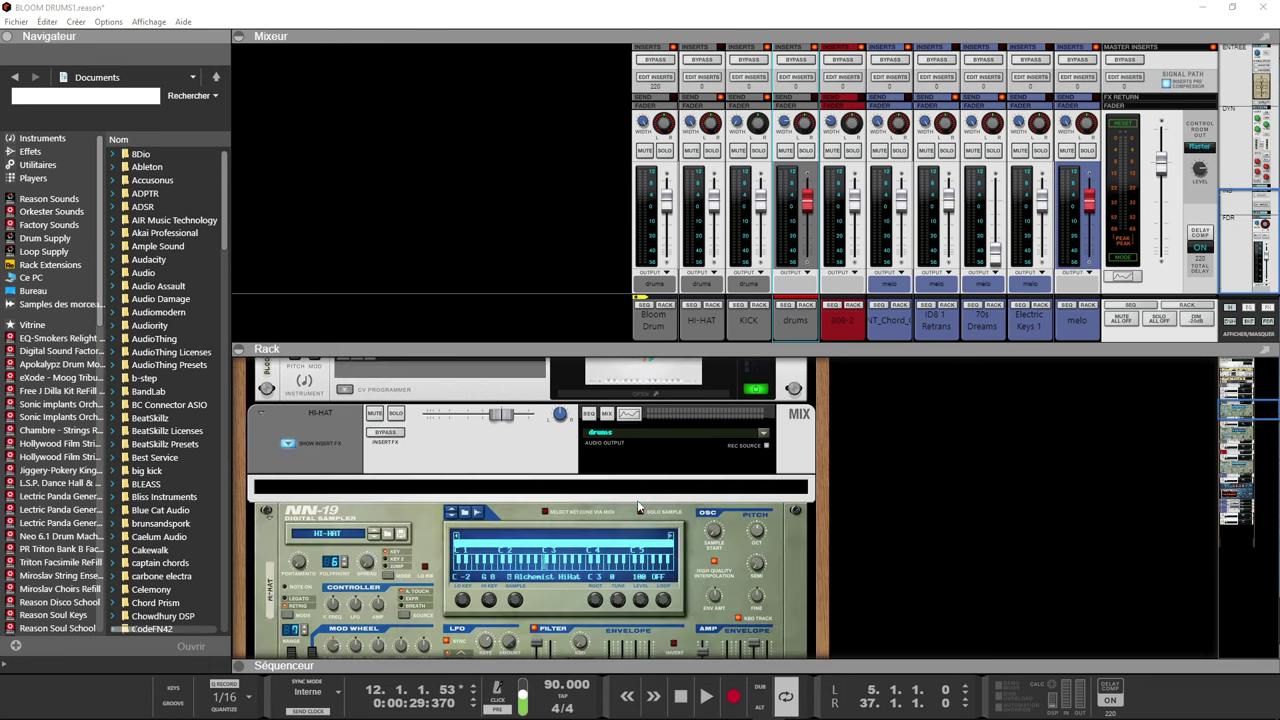
scroll(638, 507, down, 8)
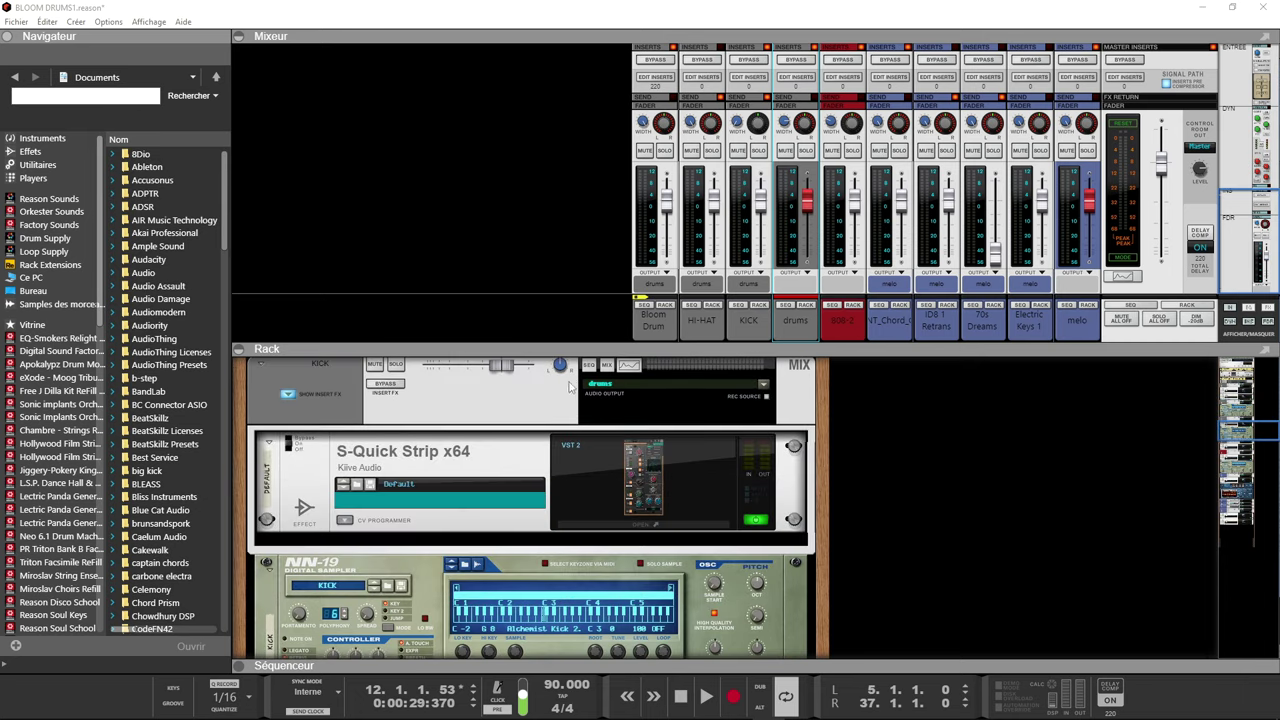
scroll(574, 400, up, 4)
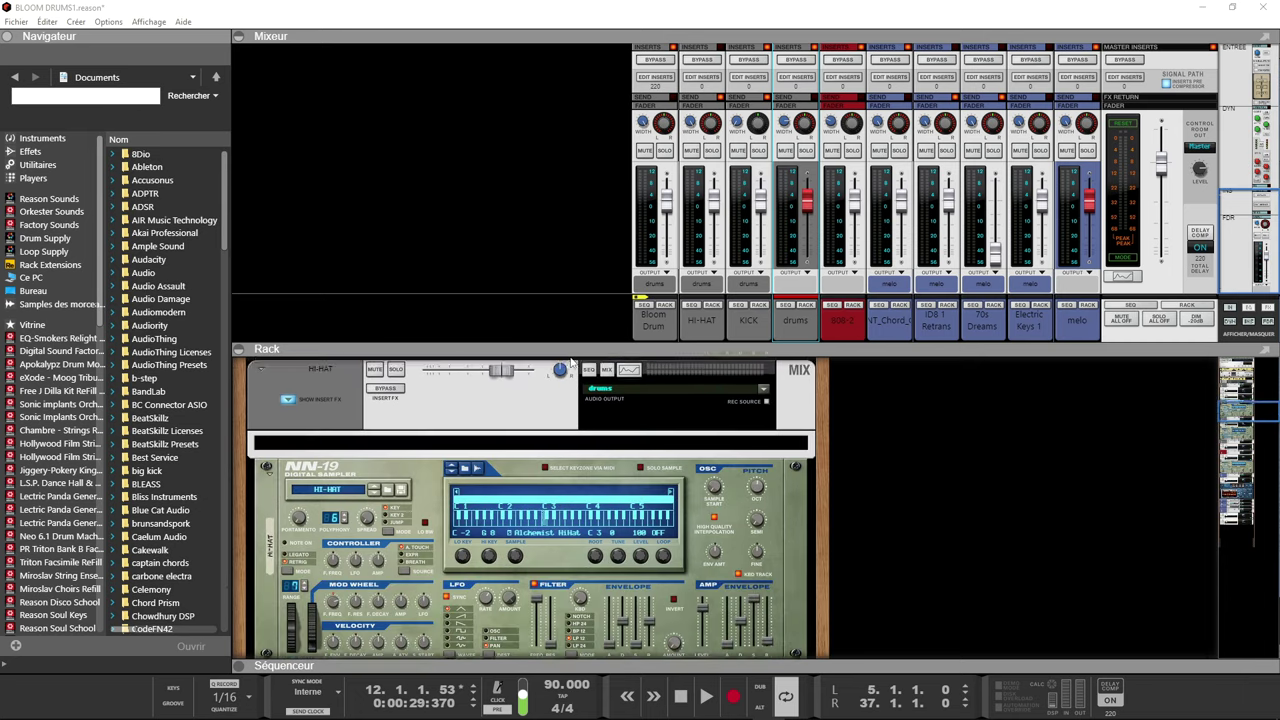
scroll(578, 462, down, 4)
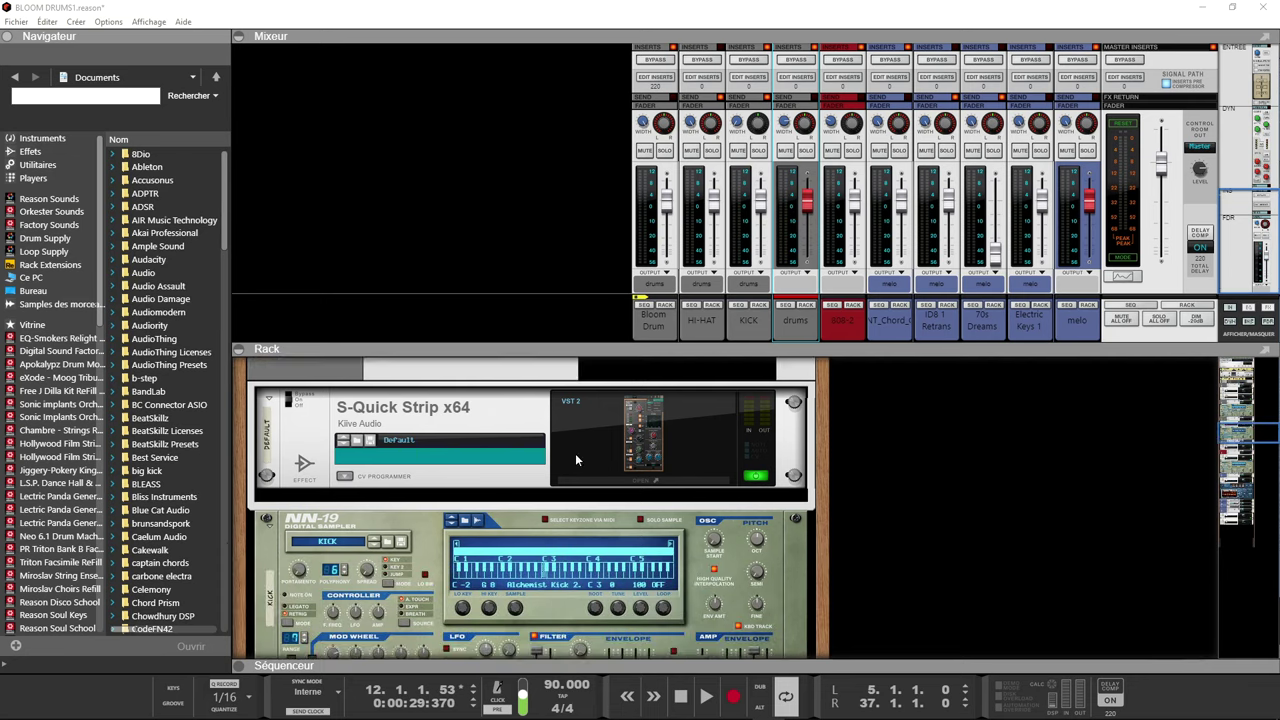
- Solo the drums bus channel and play the beat from the loop start at bar 5
scroll(575, 453, down, 3)
click(396, 593)
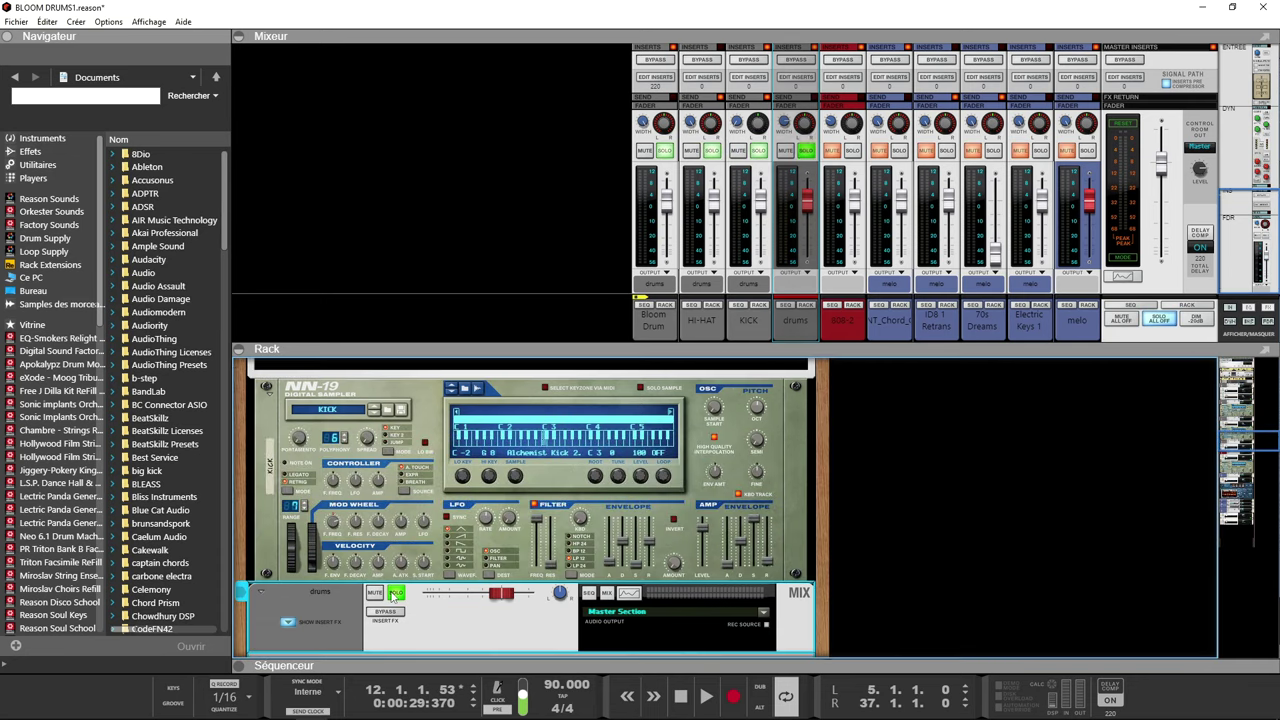
key(KP_0)
key(space)
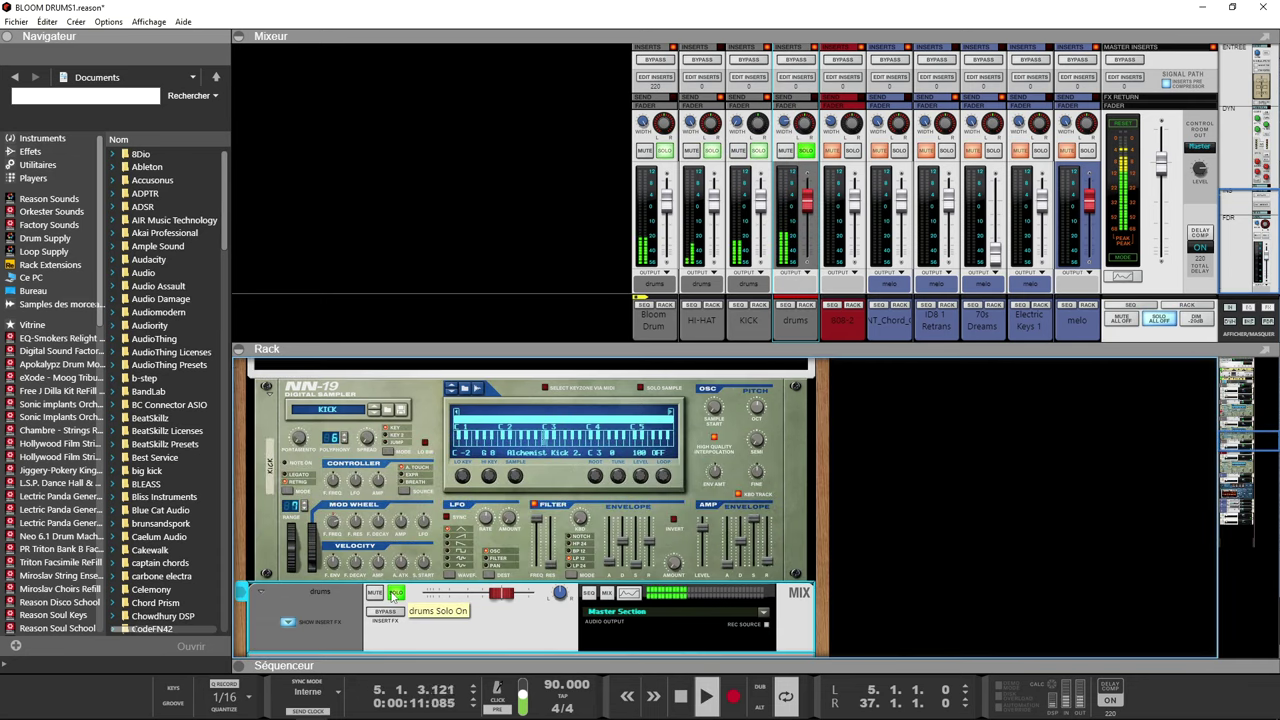
- Audition the HI-HAT and Bloom Drum channels individually in solo, and build up to Bloom Drum, HI-HAT and KICK soloed together
click(712, 151)
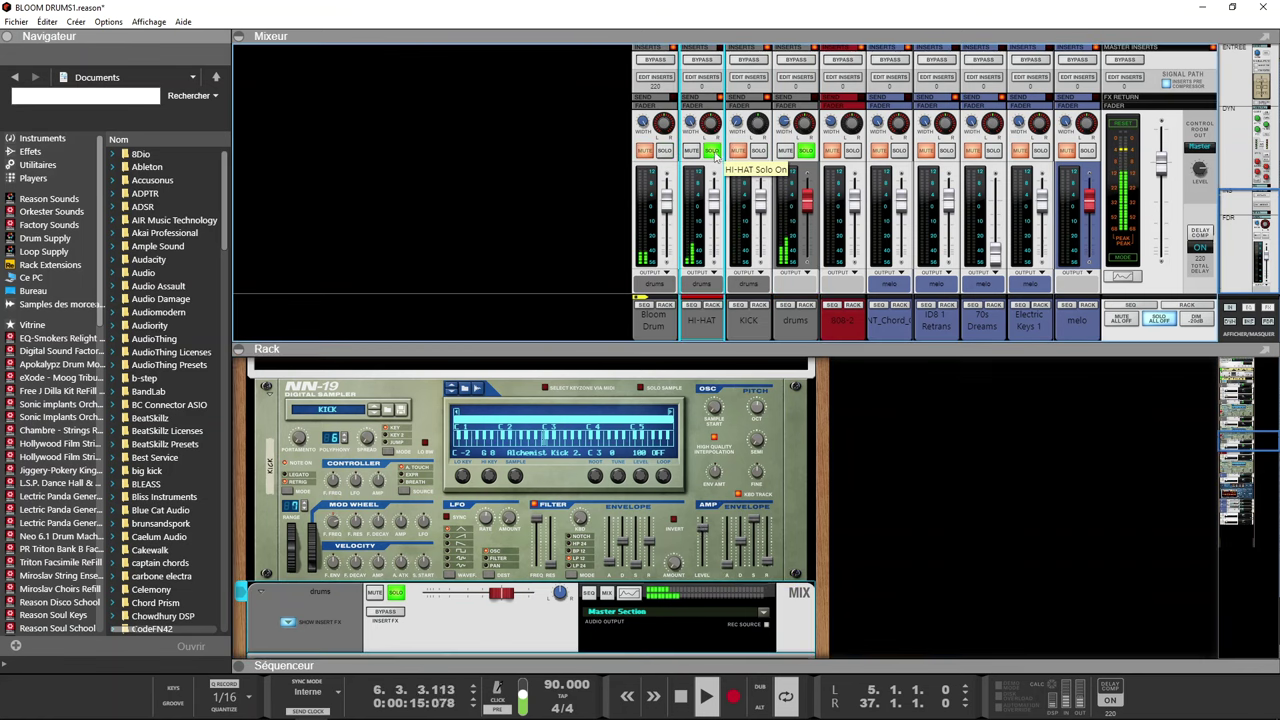
click(664, 151)
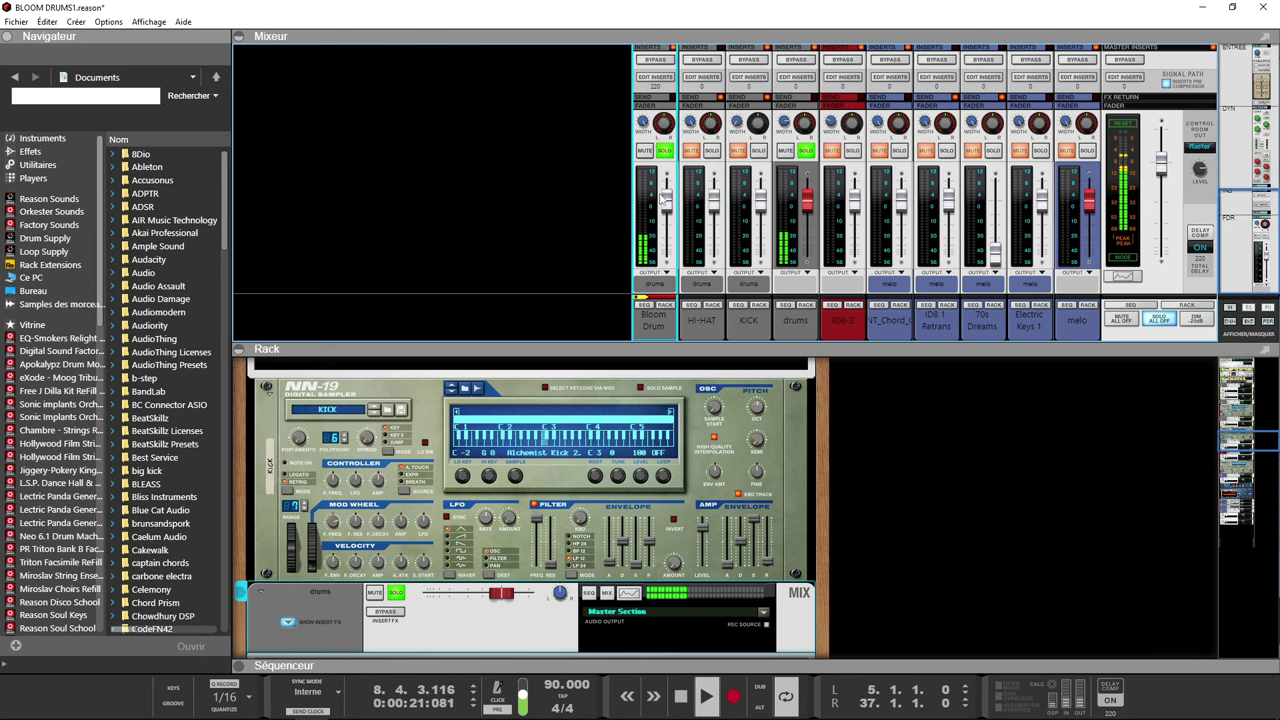
click(712, 151)
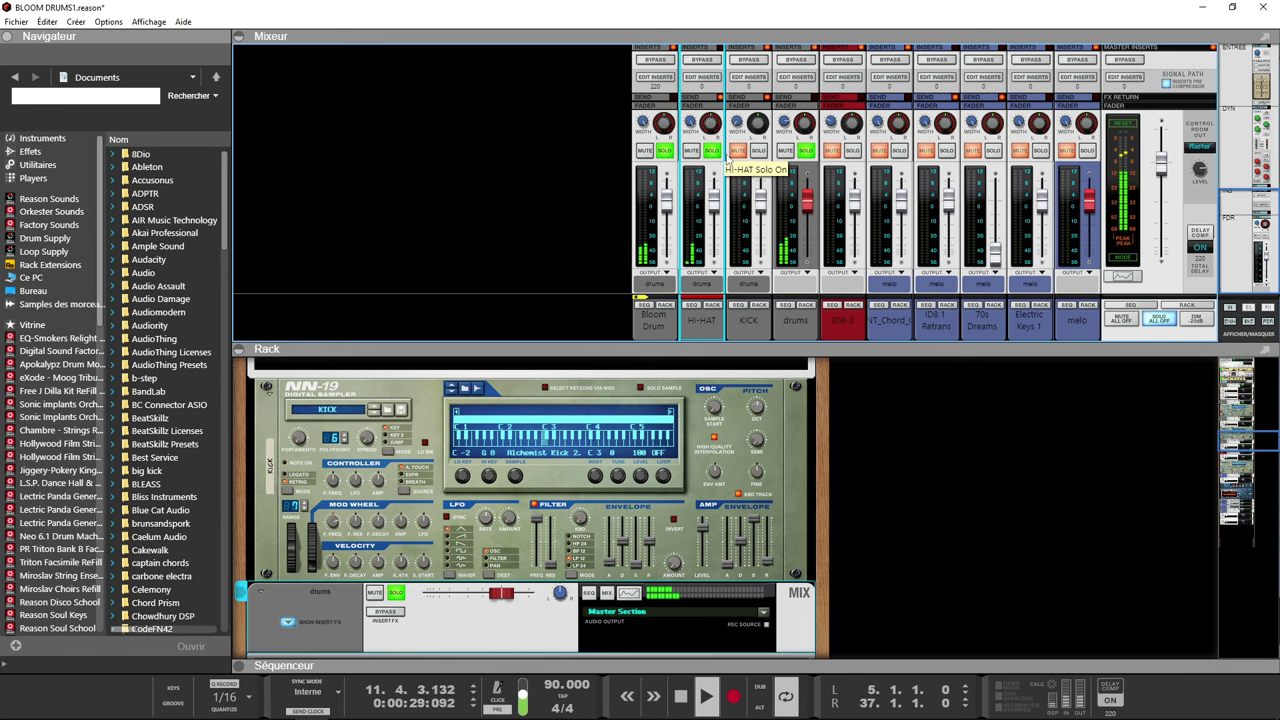
click(759, 151)
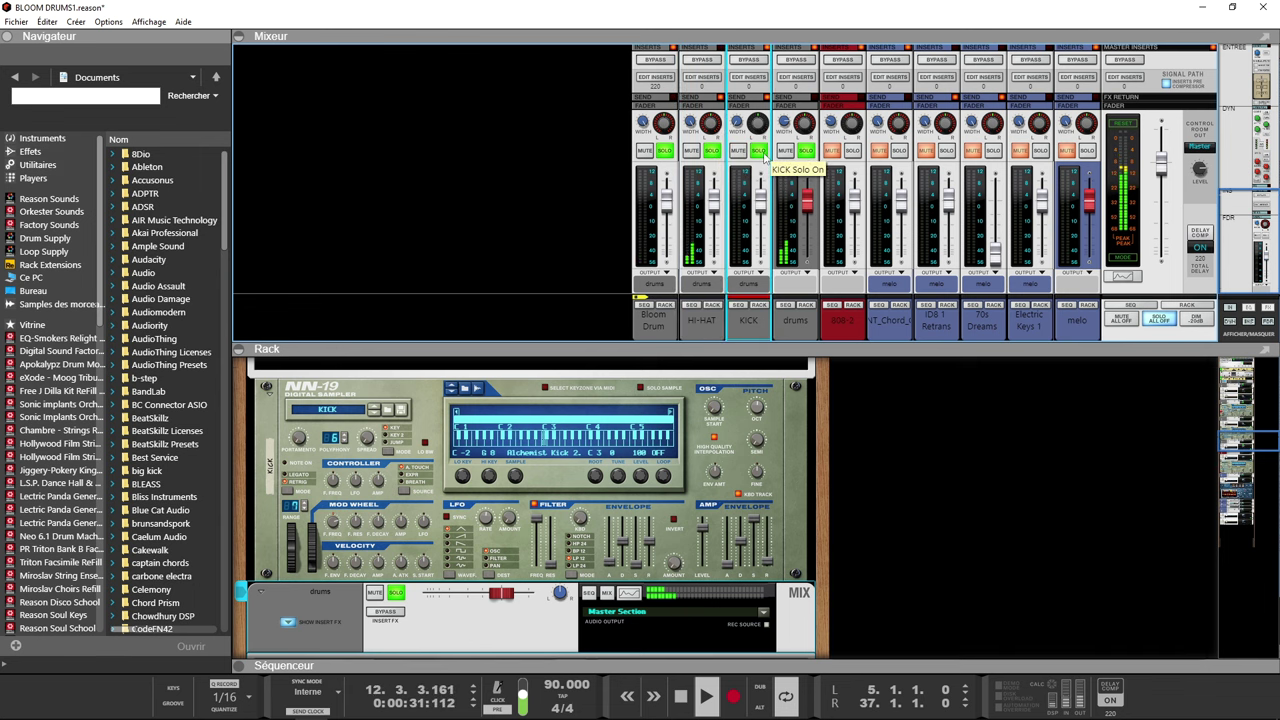